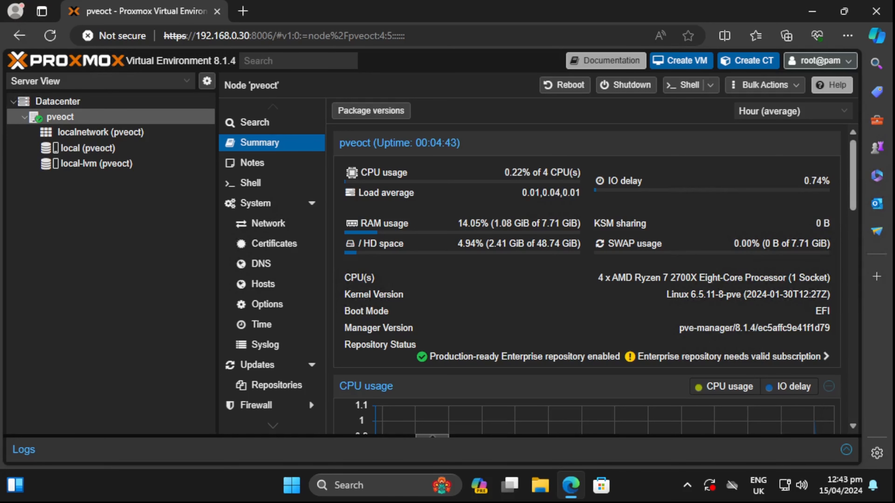
# - Disable the ceph-quincy and pve-enterprise enterprise repositories in the node's Repositories list
pyautogui.click(270, 388)
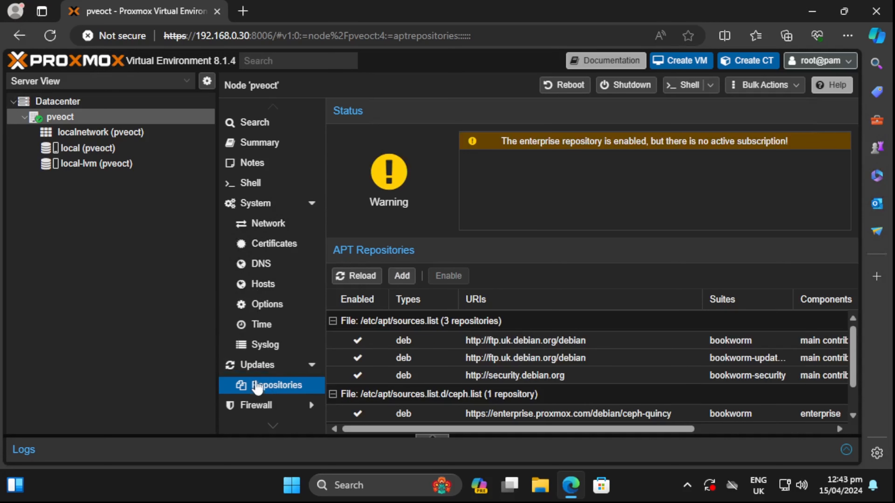
pyautogui.scroll(-3, 711, 376)
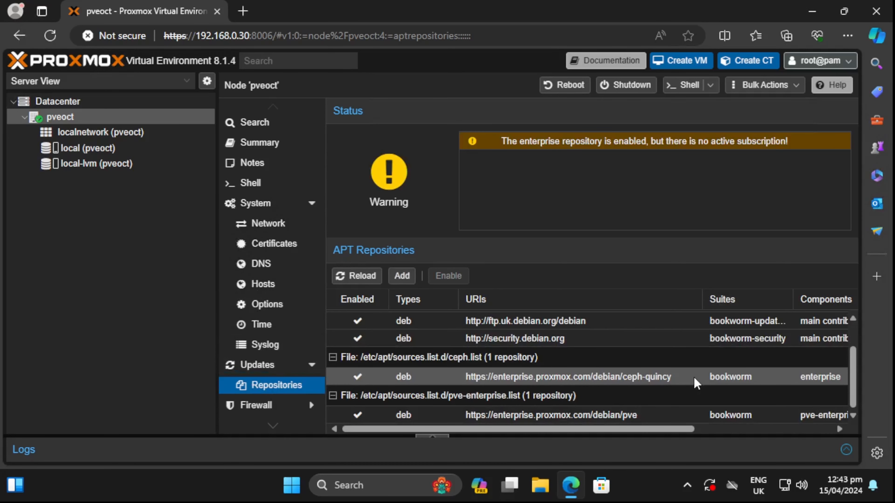
pyautogui.click(493, 382)
pyautogui.click(448, 276)
pyautogui.click(448, 275)
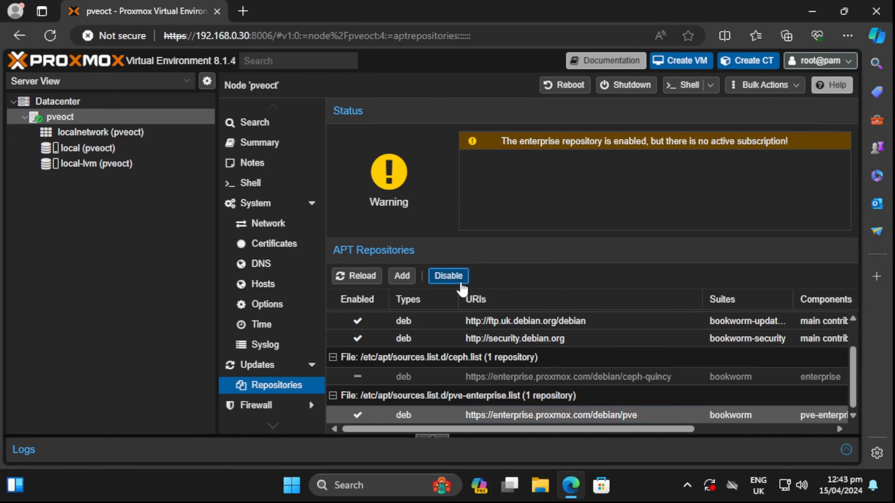
# - Add the No-Subscription repository and reload the repository list
pyautogui.click(400, 277)
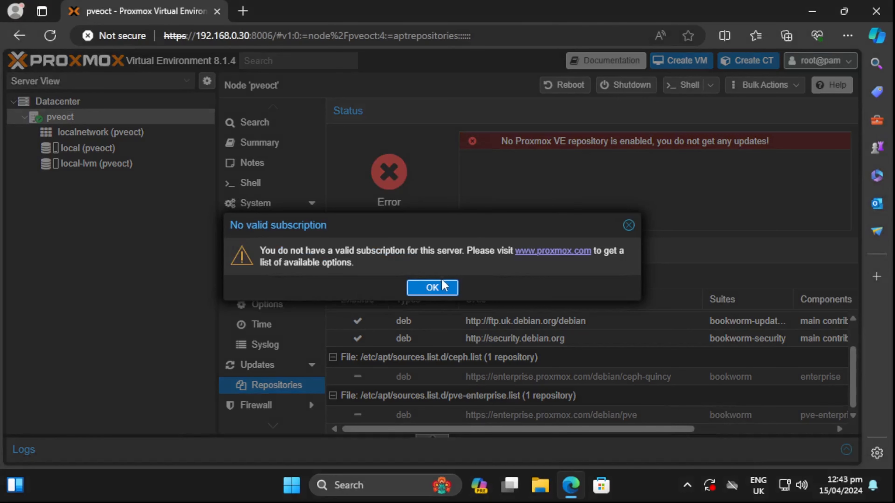
pyautogui.click(435, 289)
pyautogui.click(388, 230)
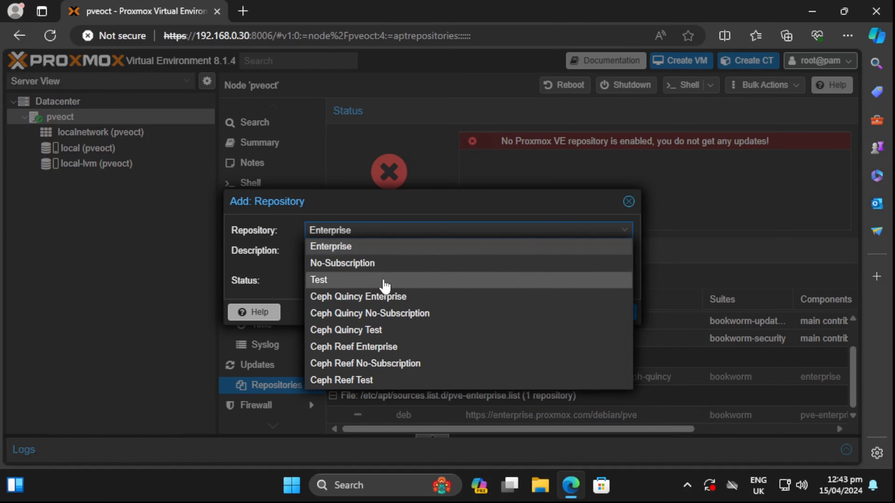
pyautogui.click(340, 262)
pyautogui.click(609, 324)
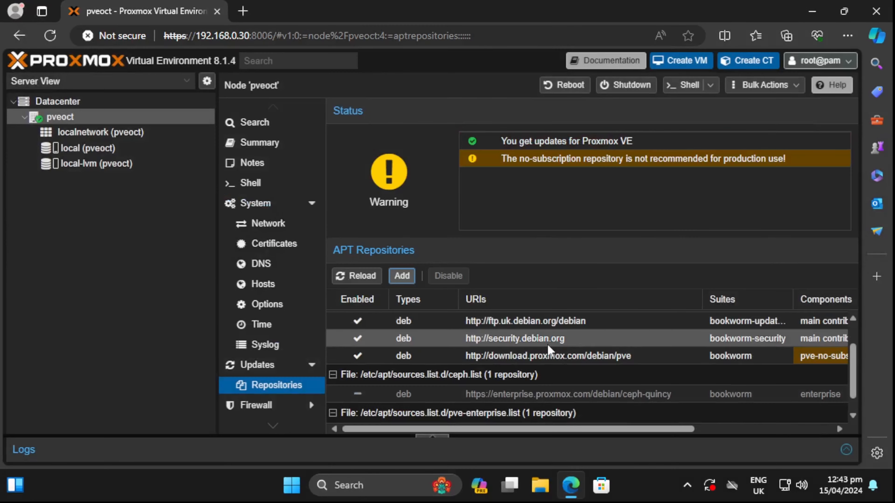
pyautogui.click(358, 279)
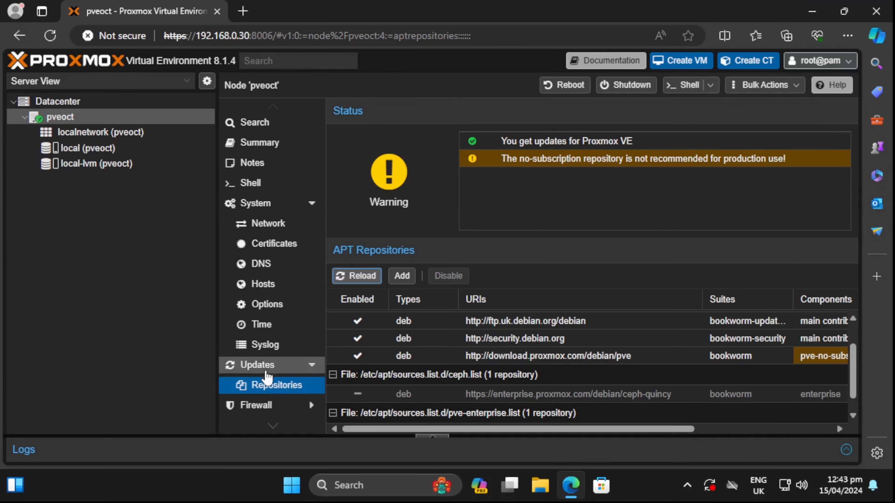
# - Refresh the node's package database under Updates and close the update log
pyautogui.click(259, 367)
pyautogui.click(365, 115)
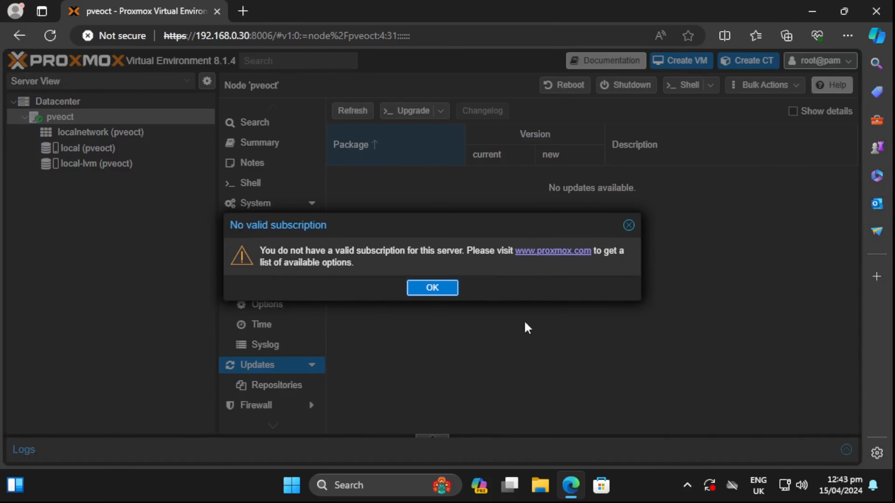
pyautogui.click(442, 291)
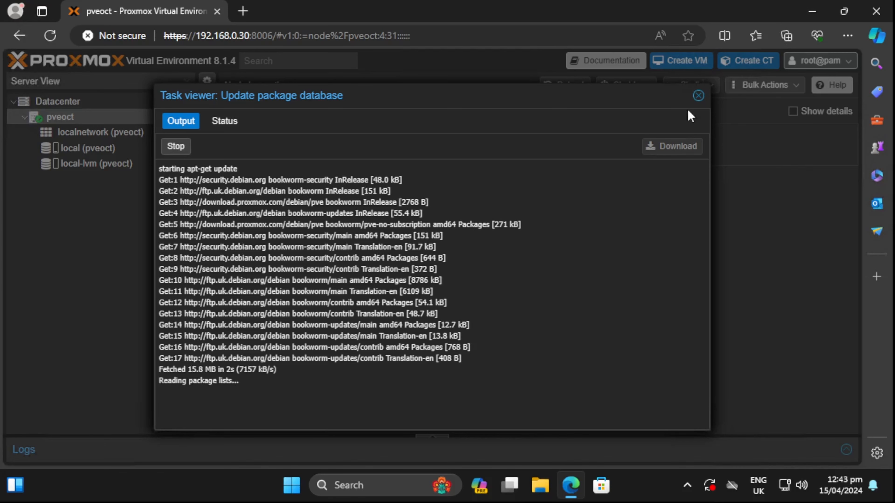
pyautogui.click(698, 96)
pyautogui.scroll(-10, 638, 294)
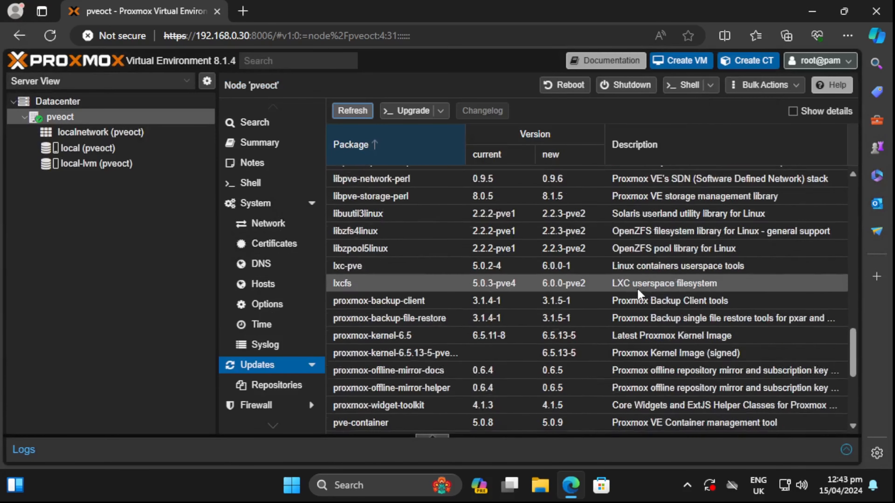
pyautogui.scroll(-5, 639, 294)
pyautogui.scroll(10, 657, 375)
# - Start the Upgrade of the 71 packages and answer y to confirm
pyautogui.click(413, 111)
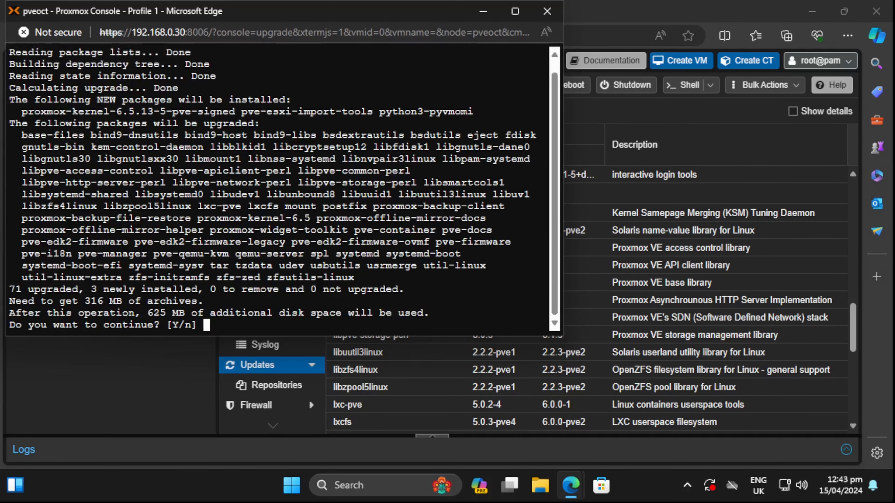
pyautogui.write('y')
pyautogui.press('Return')
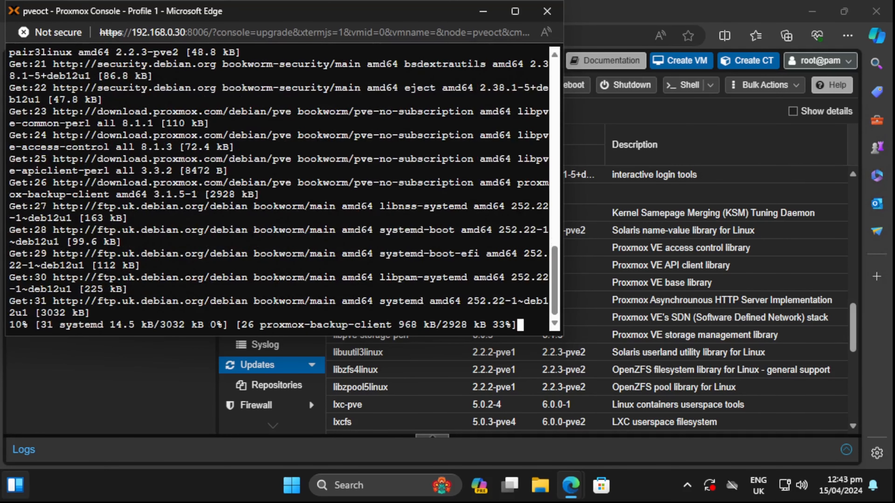
pyautogui.moveTo(15, 485)
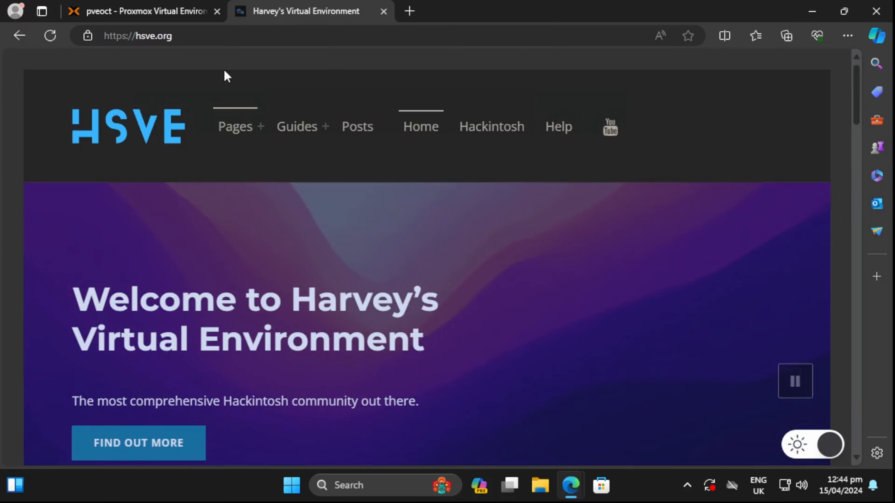
# - Go to the site's Downloads page and choose Purchase now for Our OCT Script
pyautogui.moveTo(237, 131)
pyautogui.click(265, 220)
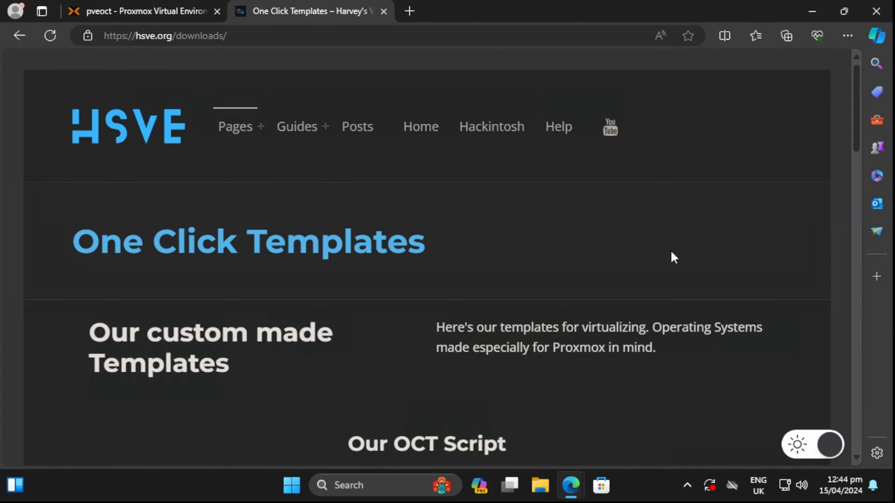
pyautogui.scroll(-10, 525, 214)
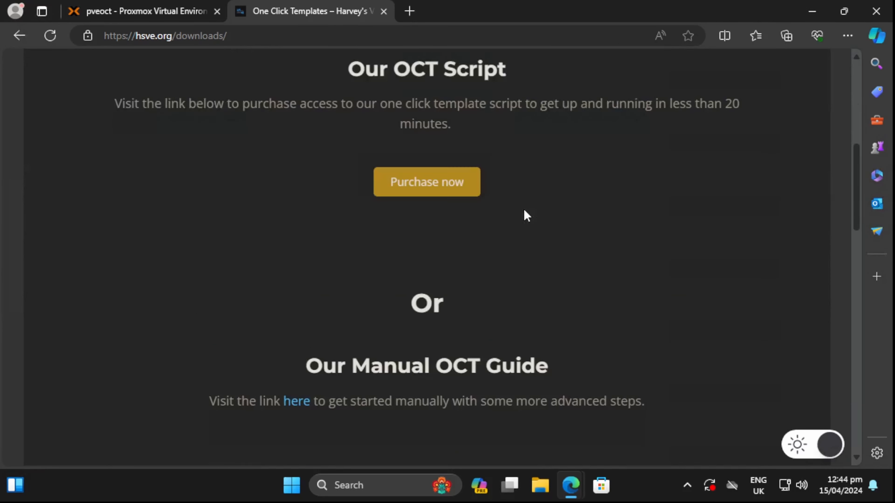
pyautogui.scroll(3, 525, 214)
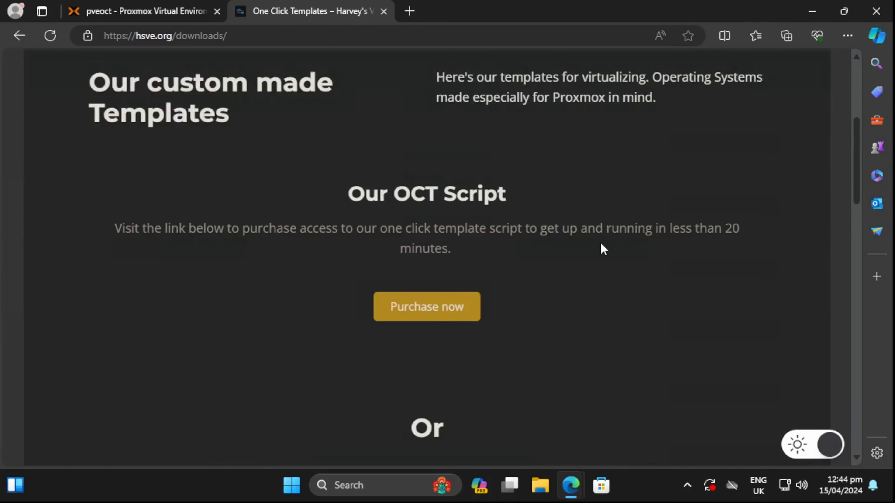
pyautogui.scroll(-5, 602, 246)
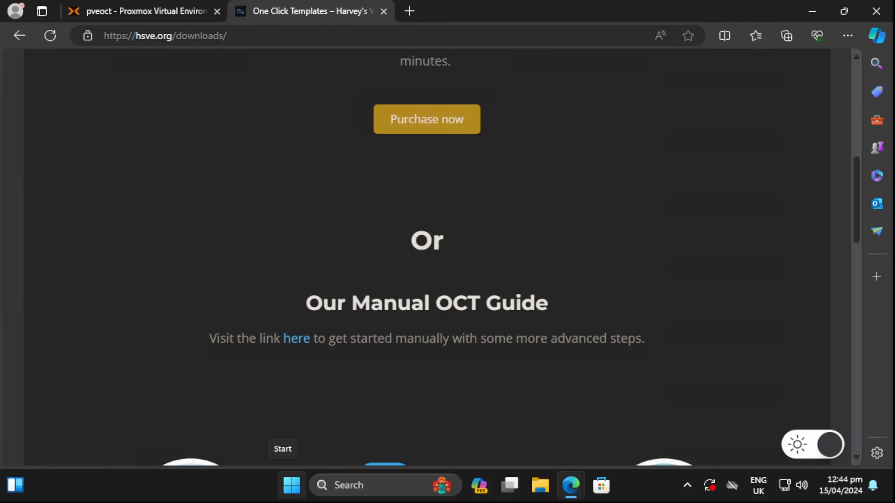
pyautogui.scroll(5, 301, 266)
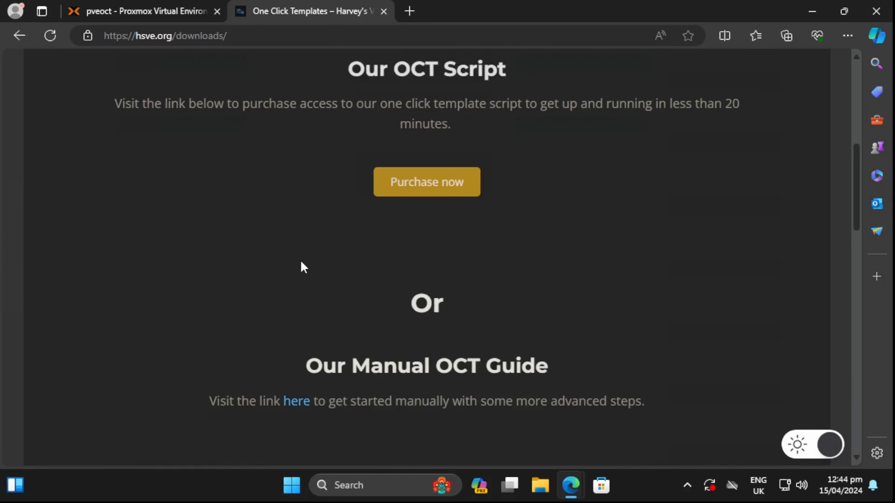
pyautogui.click(422, 320)
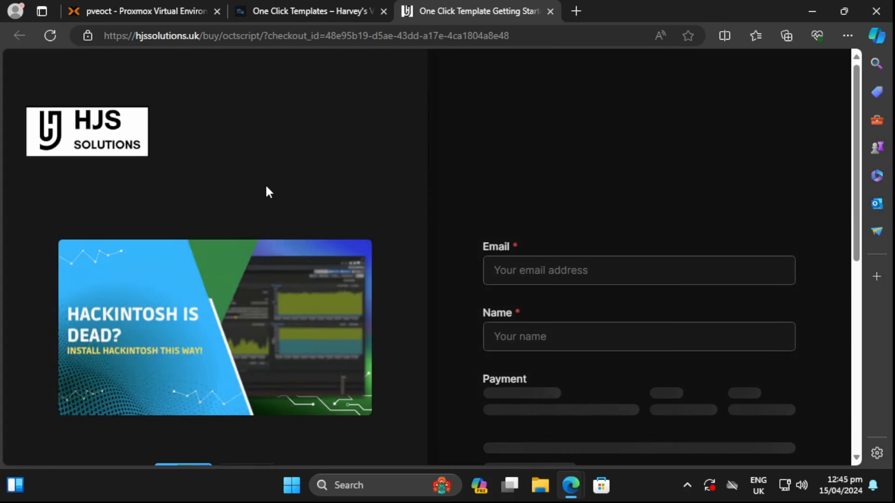
# - Open the One Click Template Getting Started Script entry and download the OCT Guide PDF
pyautogui.scroll(-5, 349, 155)
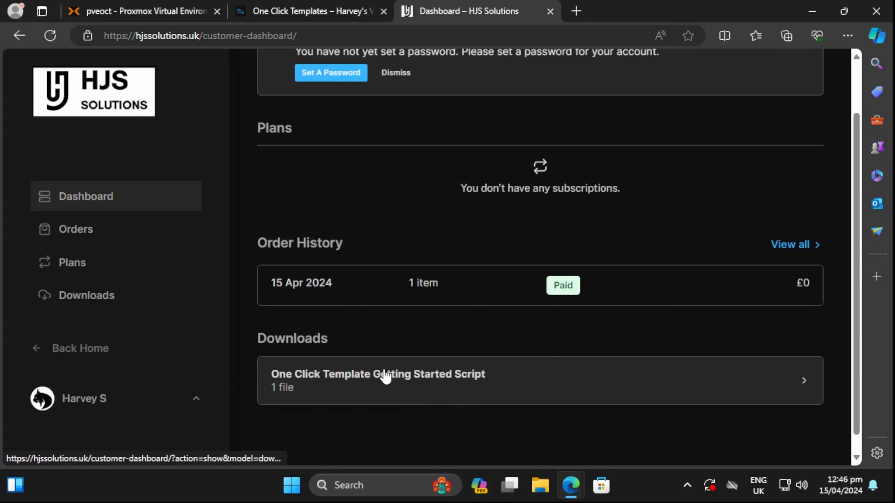
pyautogui.click(406, 375)
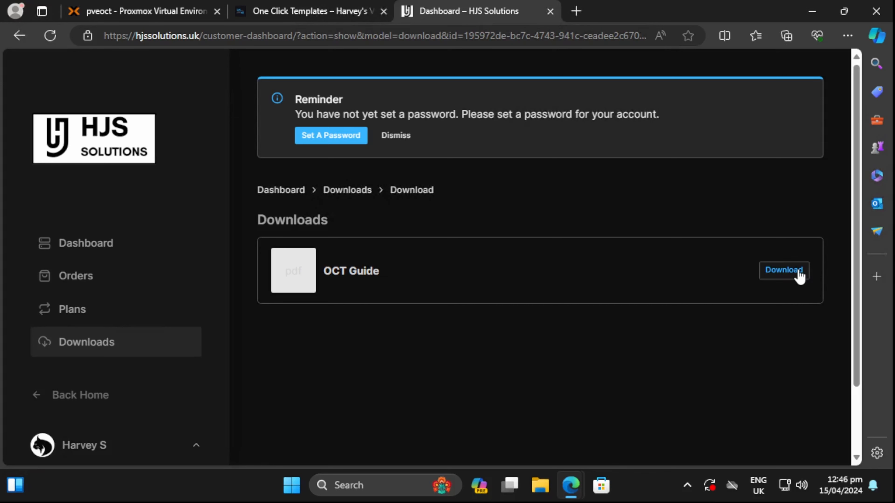
pyautogui.click(799, 275)
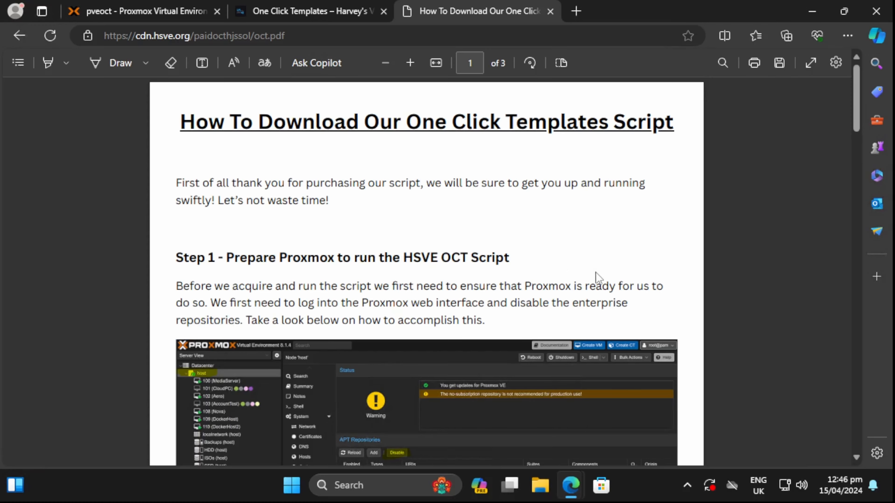
# - Scroll through the OCT guide PDF to read its steps
pyautogui.scroll(-7, 595, 278)
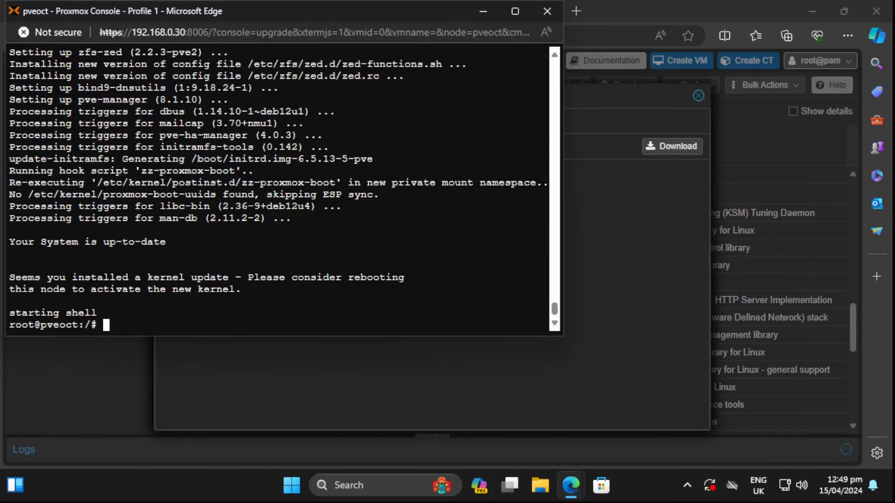
# - Close the finished upgrade console and package update log, then bring up the pveoct node's Shell
pyautogui.moveTo(167, 242); pyautogui.dragTo(9, 244)
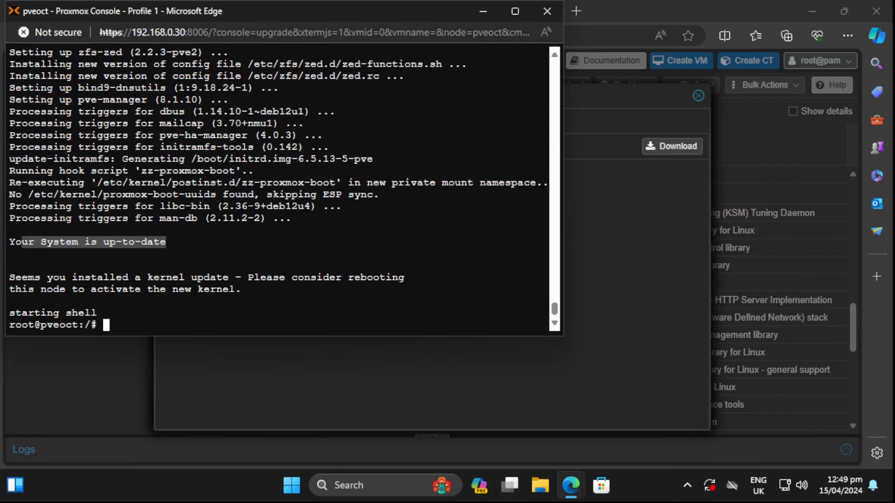
pyautogui.click(539, 11)
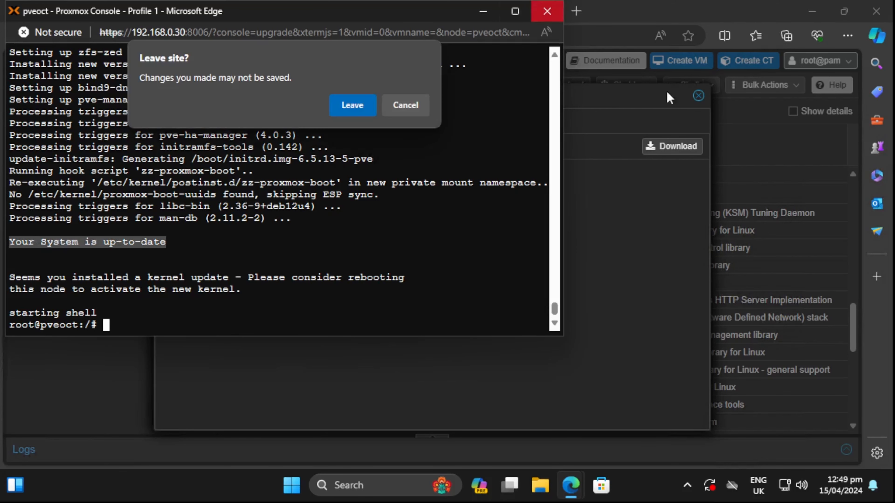
pyautogui.click(355, 105)
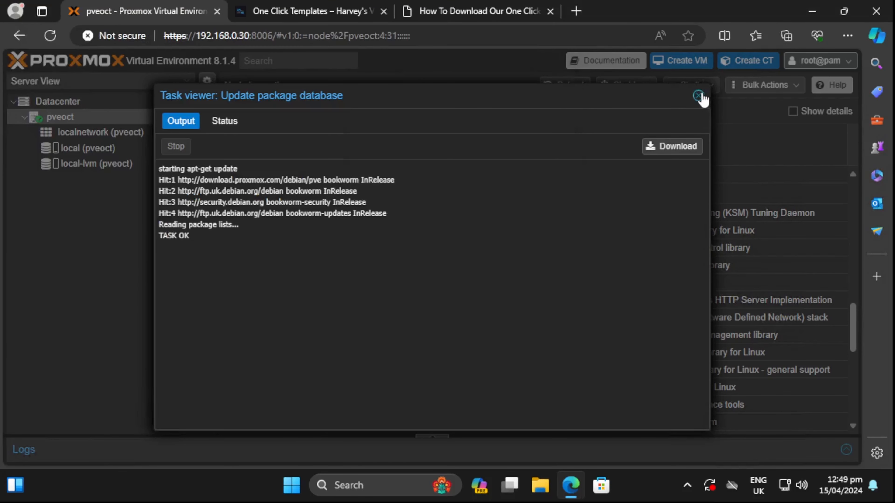
pyautogui.click(698, 96)
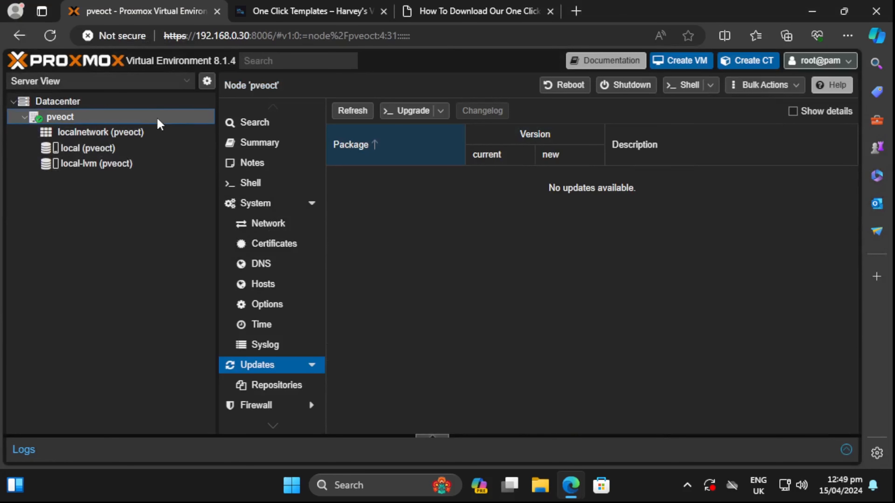
pyautogui.click(250, 183)
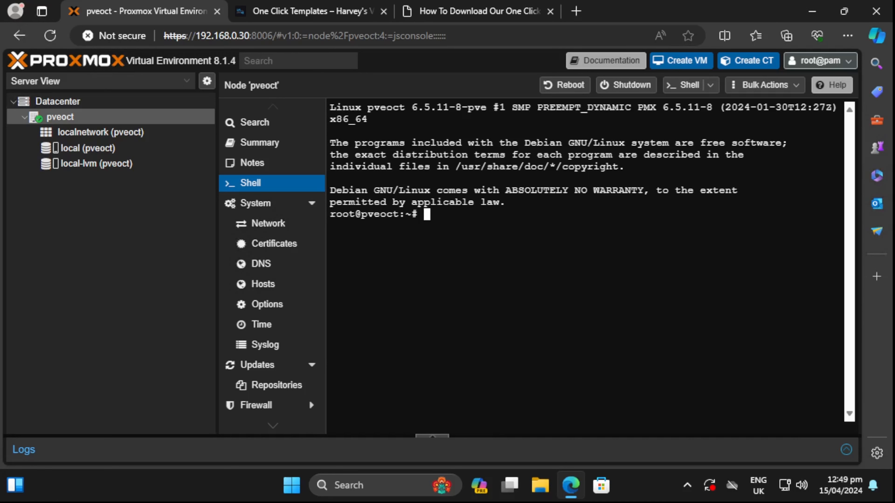
# - Download tnwsetup.sh with wget and the pasted URL, then run 'bash tnwsetup.sh'
pyautogui.write('wget')
pyautogui.rightClick(554, 347)
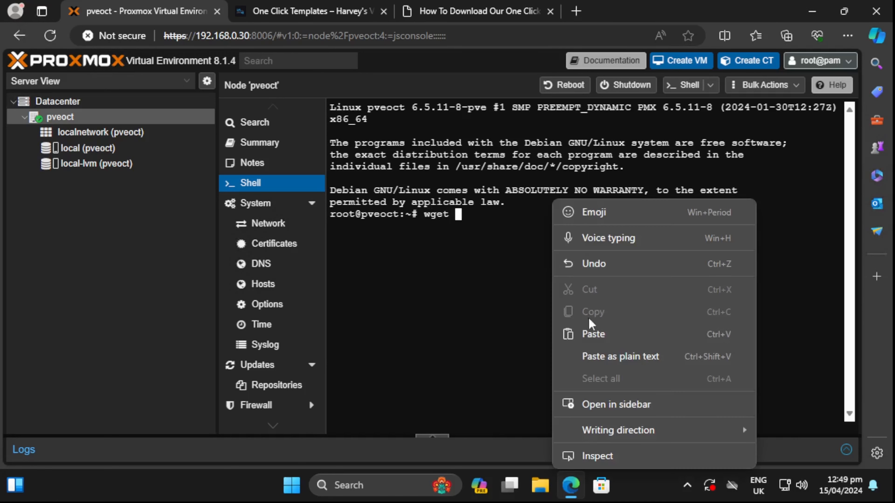
pyautogui.click(614, 342)
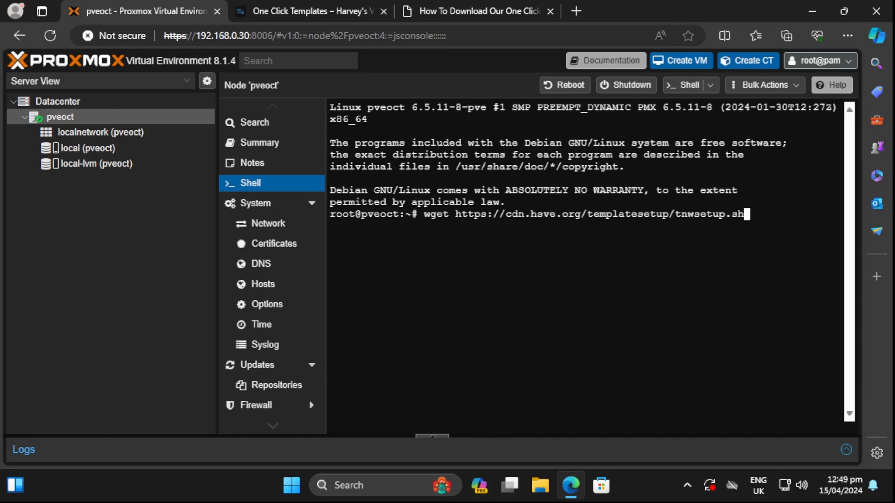
pyautogui.press('Return')
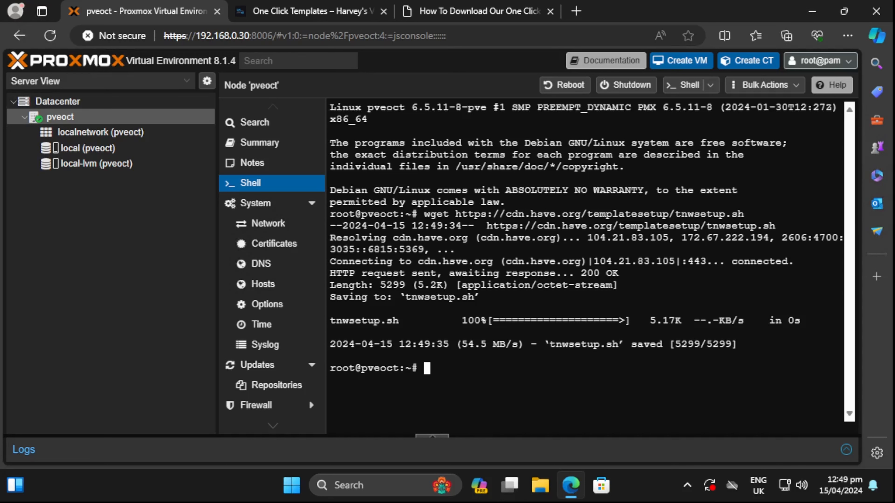
pyautogui.write('bash tnwsetup.sh')
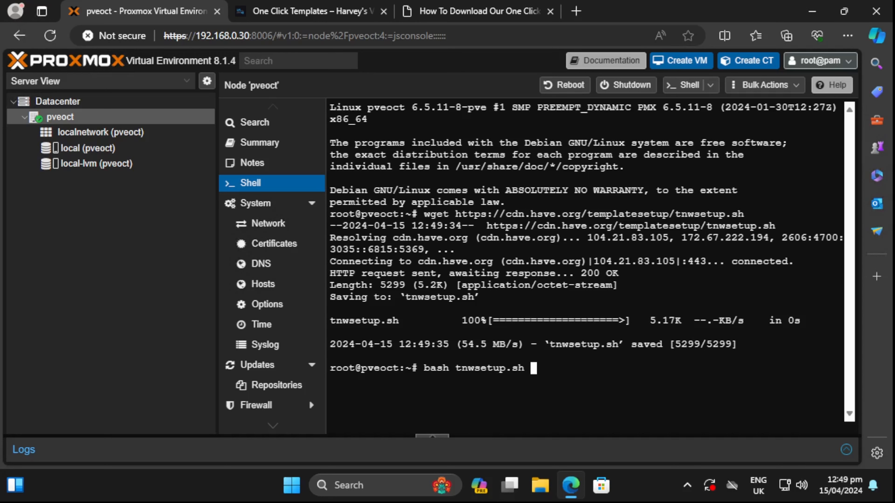
pyautogui.press('Return')
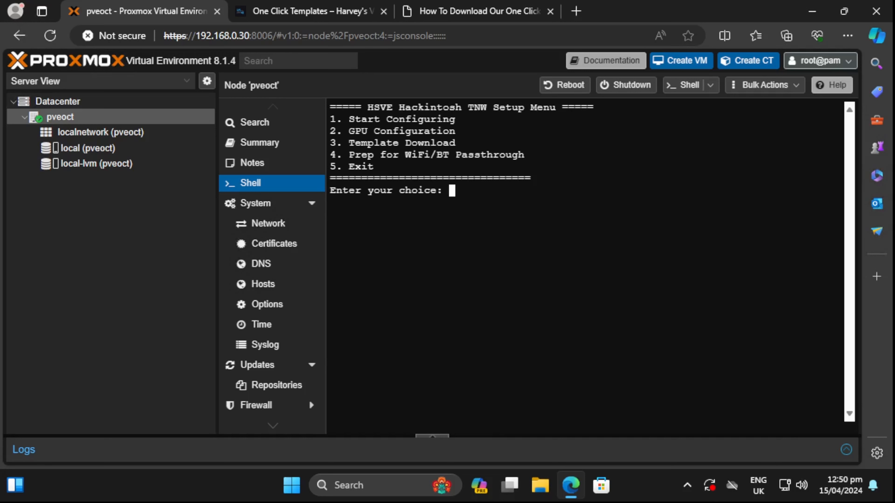
# - Run setup option 1 with AMD (2) as CPU brand, then option 4 for passthrough preparation
pyautogui.write('1')
pyautogui.press('Return')
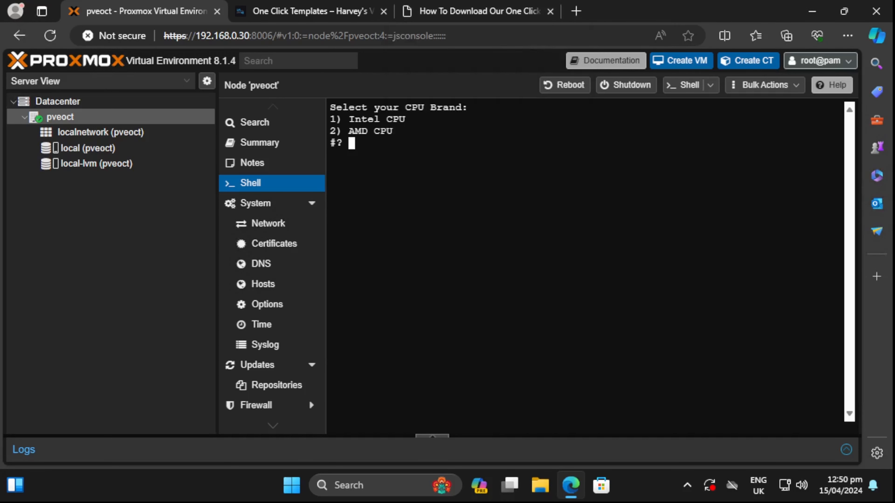
pyautogui.write('2')
pyautogui.press('Return')
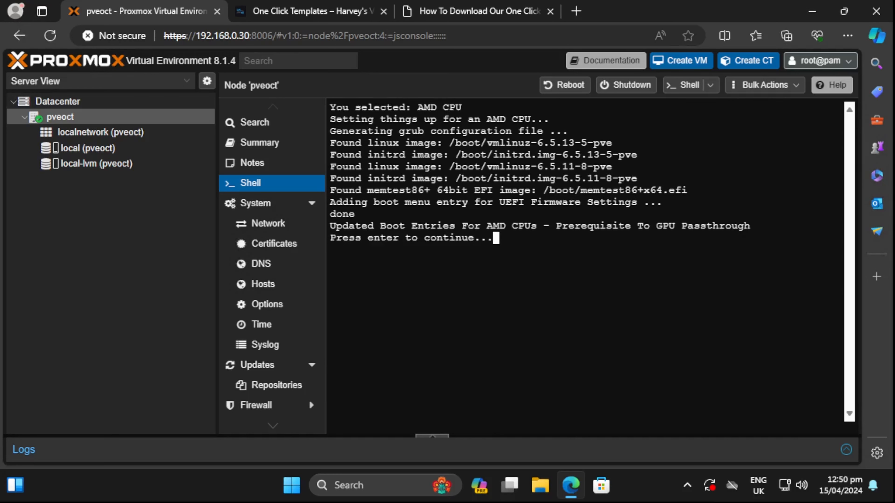
pyautogui.press('Return')
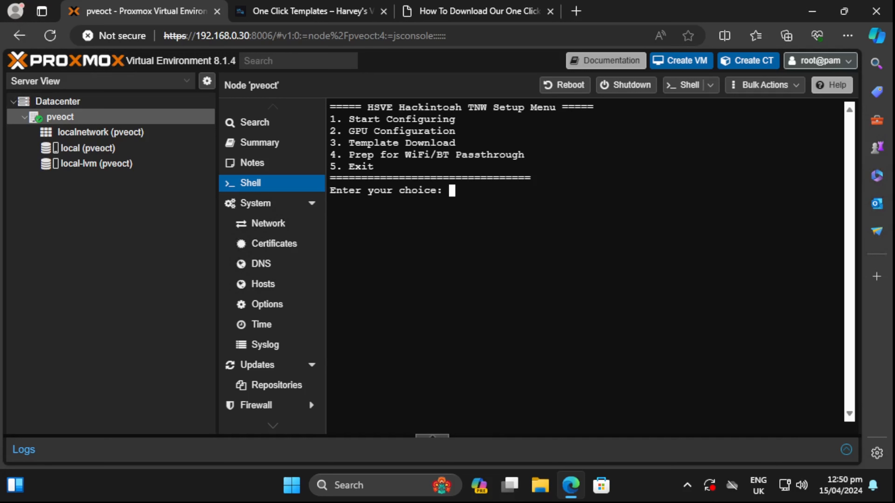
pyautogui.write('4')
pyautogui.press('Return')
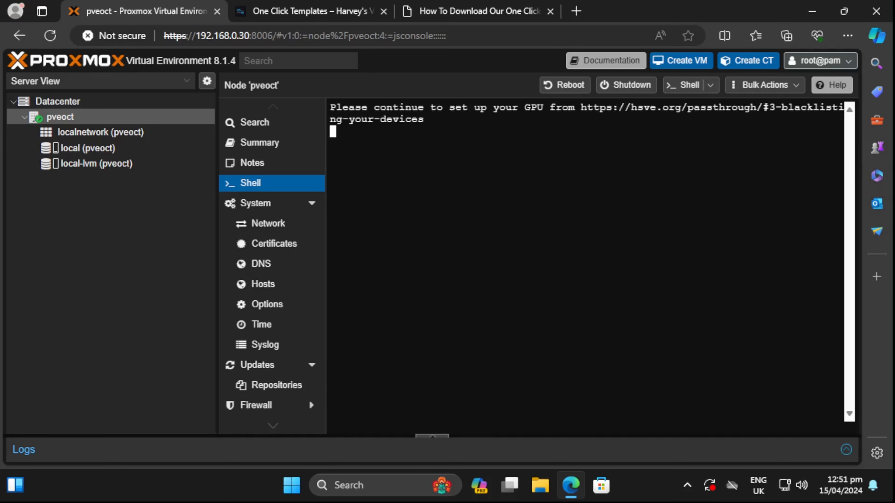
# - Copy the GPU guide URL from the terminal and load it in a new browser tab
pyautogui.moveTo(581, 107); pyautogui.dragTo(422, 120)
pyautogui.rightClick(419, 120)
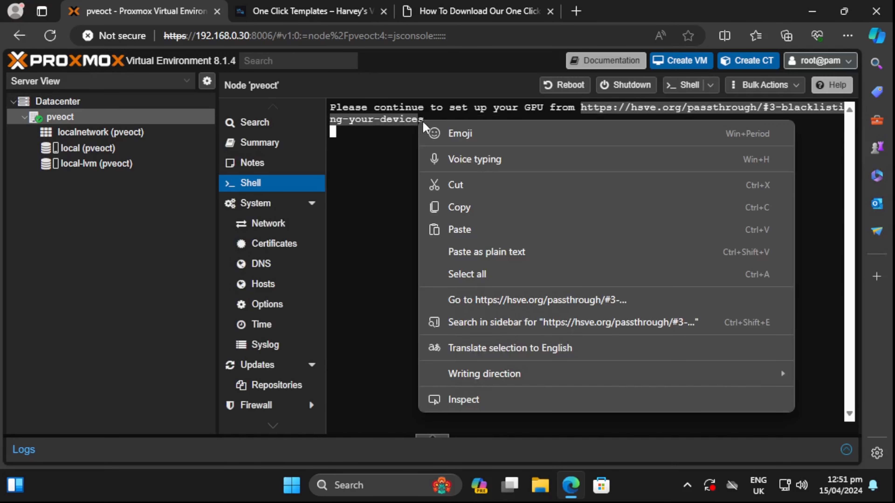
pyautogui.click(462, 211)
pyautogui.click(576, 11)
pyautogui.rightClick(490, 36)
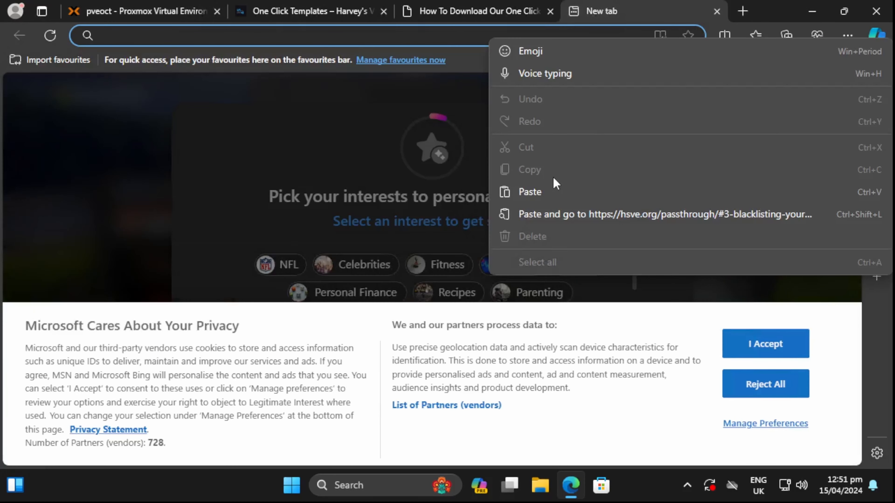
pyautogui.click(555, 183)
pyautogui.write('s')
pyautogui.press('Return')
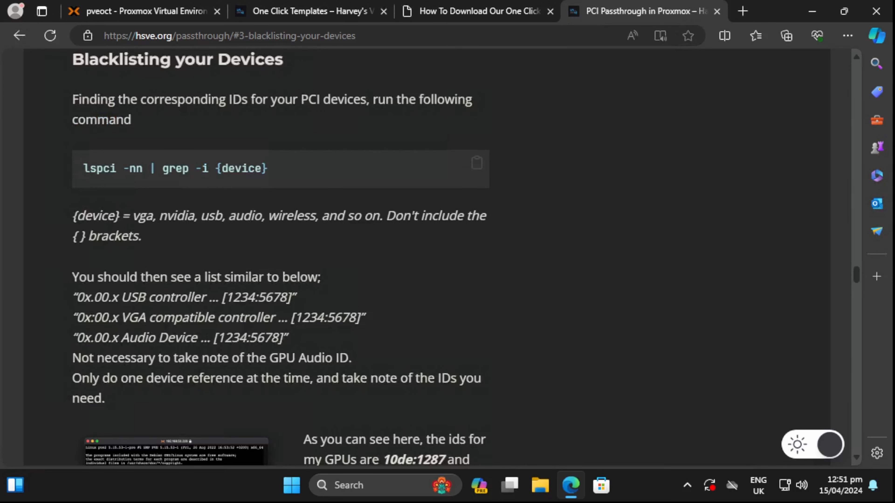
# - Scroll through the PCI passthrough guide's blacklisting section
pyautogui.scroll(2, 95, 152)
pyautogui.scroll(-2, 126, 147)
pyautogui.scroll(-6, 91, 63)
pyautogui.scroll(-10, 290, 170)
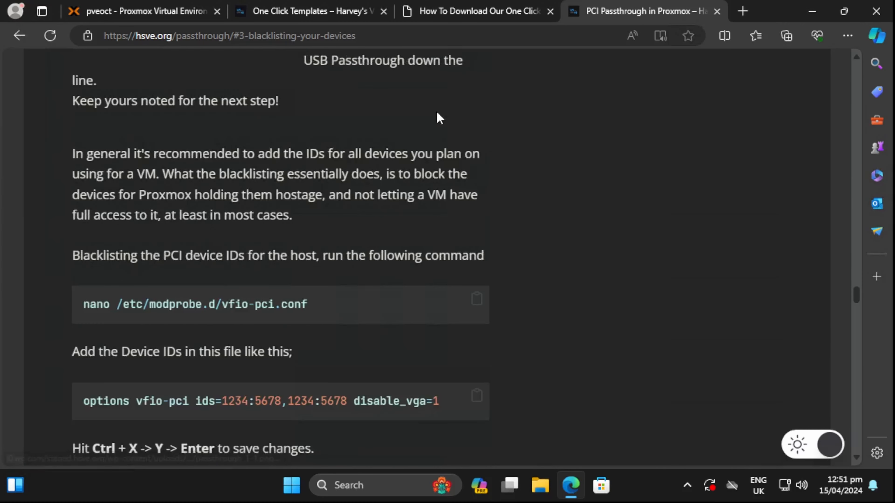
# - Back in the Proxmox shell, exit the setup script with option 5 and run 'reboot'
pyautogui.click(507, 13)
pyautogui.click(159, 12)
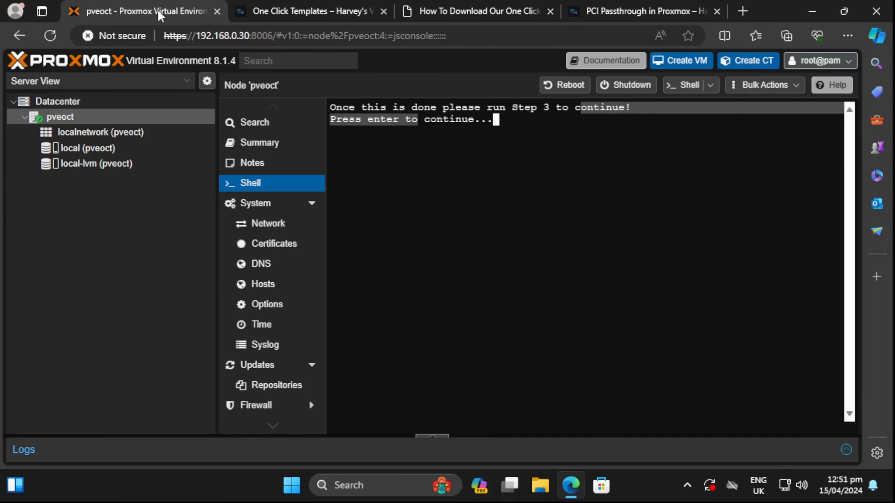
pyautogui.press('Return')
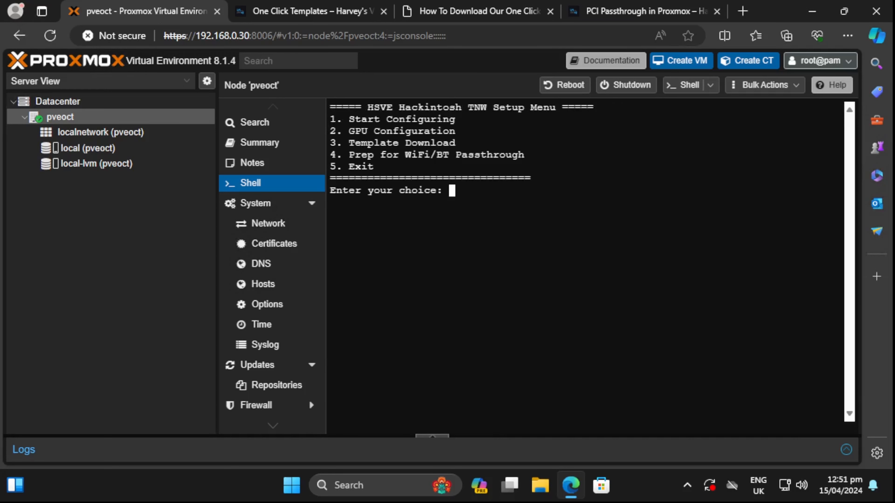
pyautogui.write('5')
pyautogui.press('Return')
pyautogui.write('reboot')
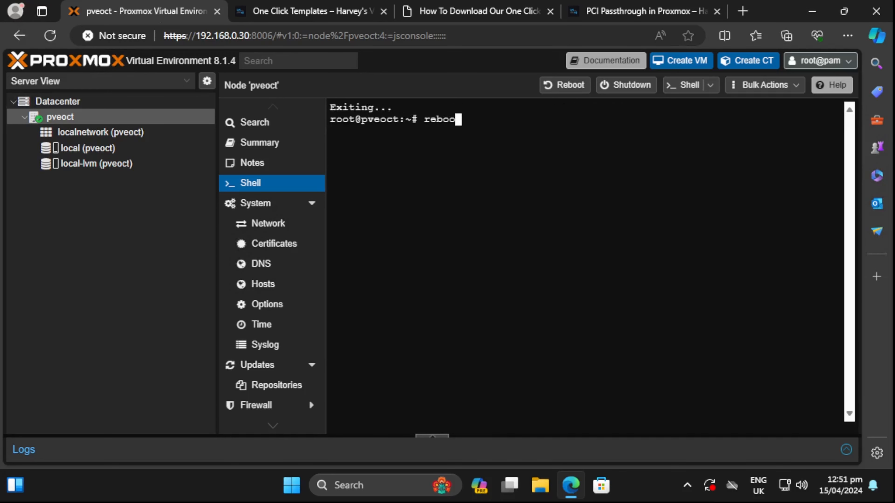
pyautogui.press('Return')
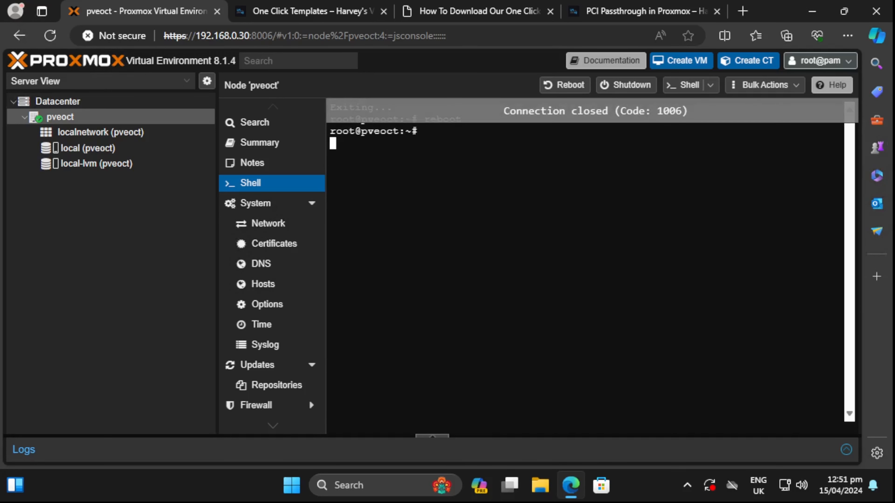
pyautogui.click(629, 13)
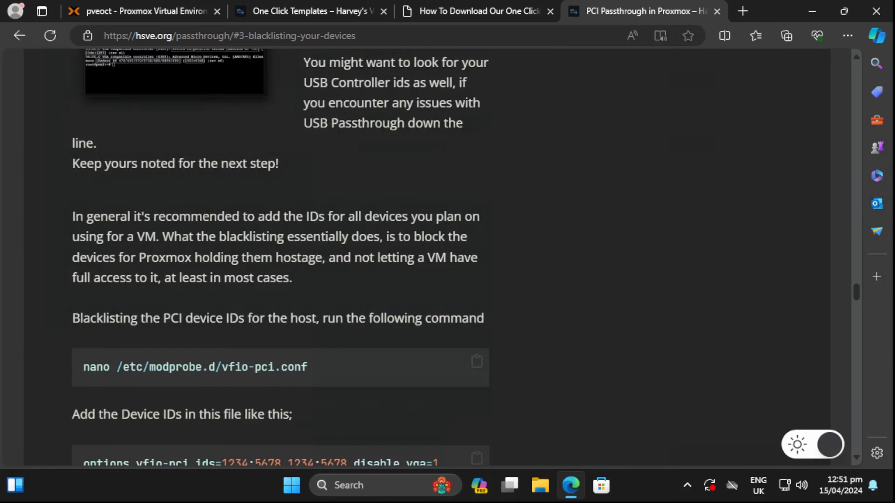
pyautogui.scroll(8, 212, 219)
pyautogui.scroll(1, 211, 220)
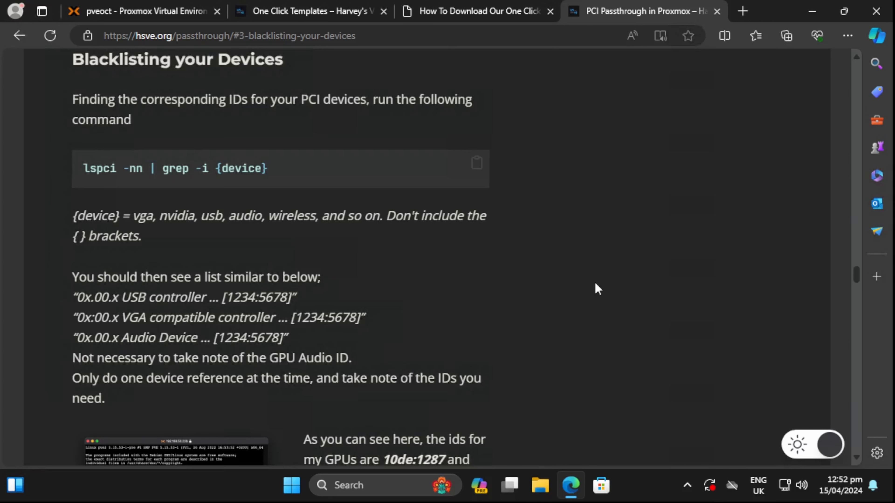
pyautogui.scroll(-5, 571, 311)
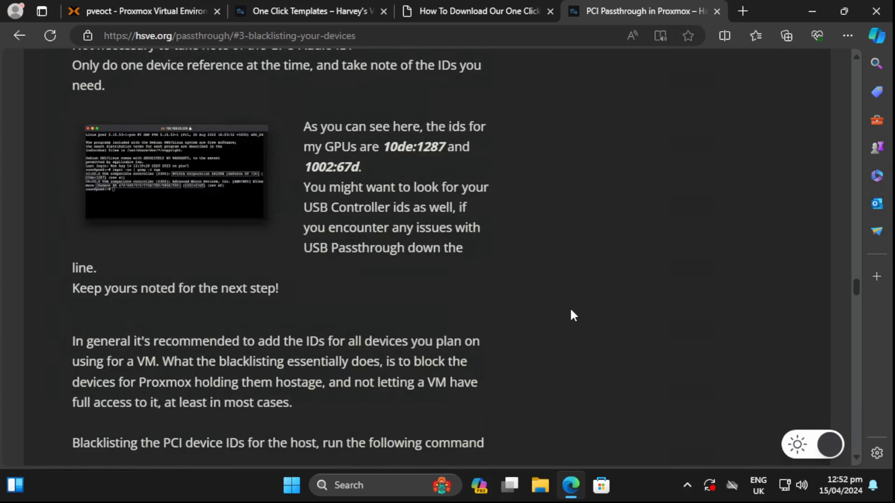
pyautogui.scroll(-1, 571, 311)
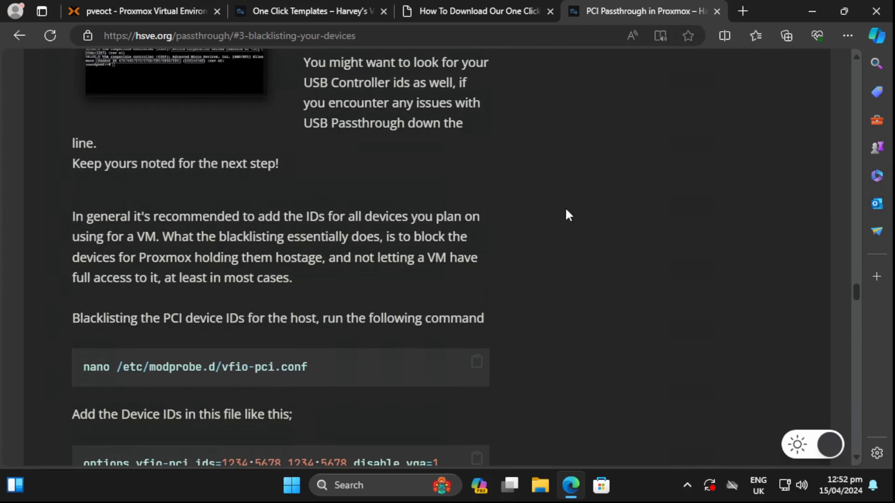
pyautogui.click(138, 10)
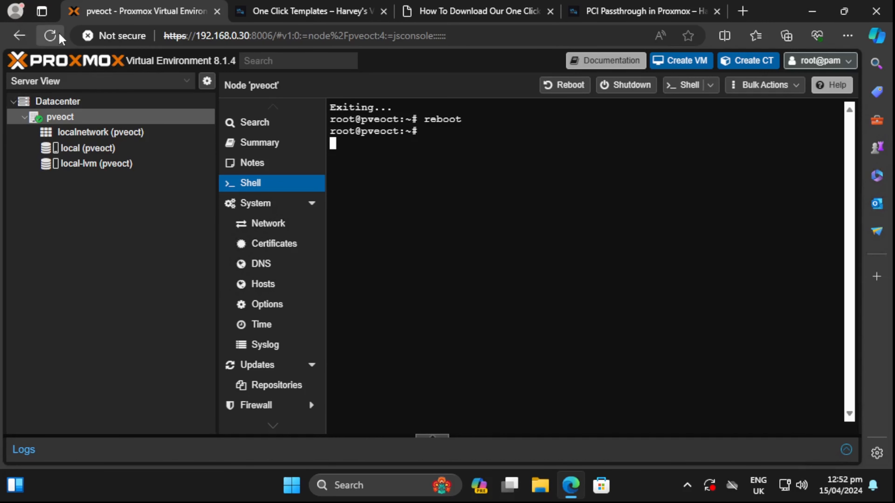
# - Reload Proxmox, rerun 'bash tnwsetup.sh' and choose option 3 for Template Download
pyautogui.click(50, 36)
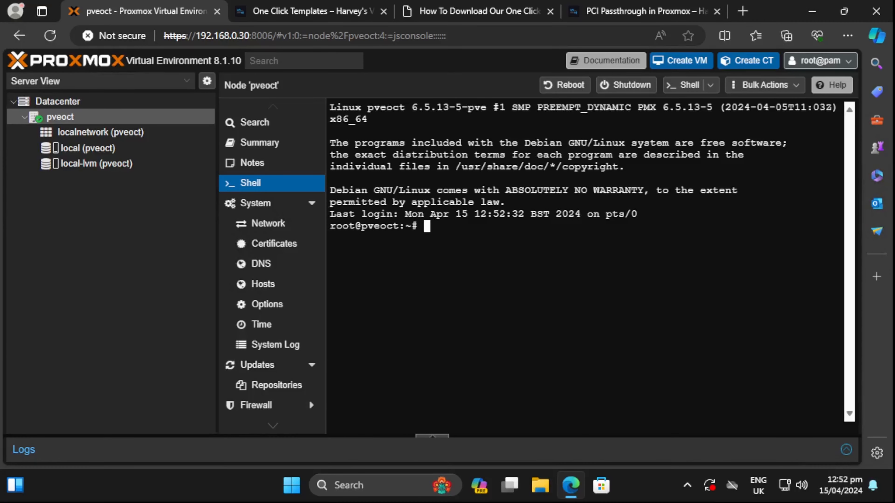
pyautogui.write('bash tnwsetup.sh')
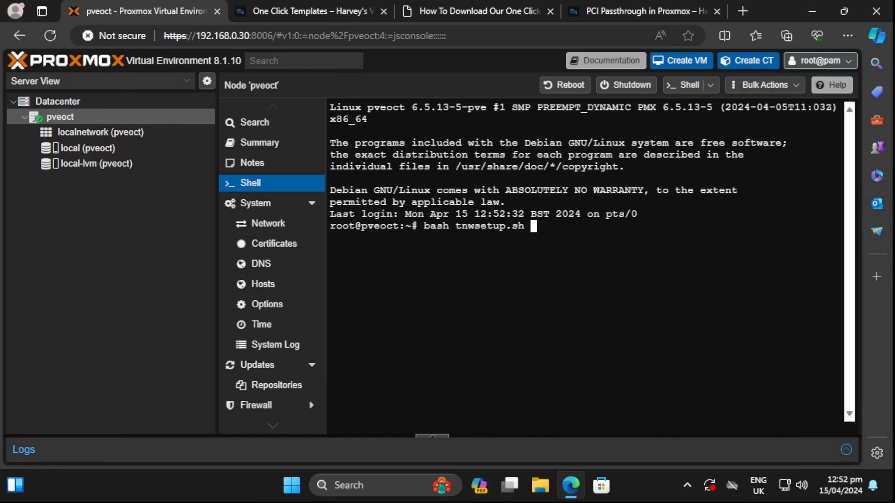
pyautogui.press('Return')
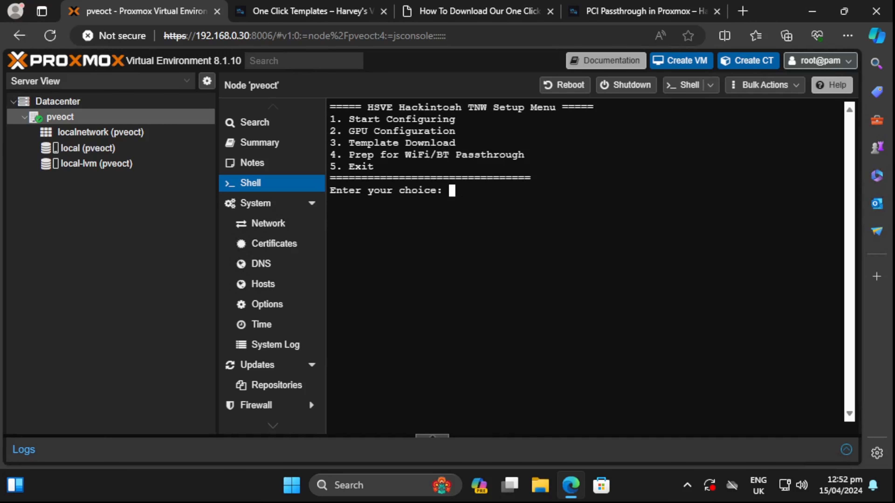
pyautogui.write('3')
pyautogui.press('Return')
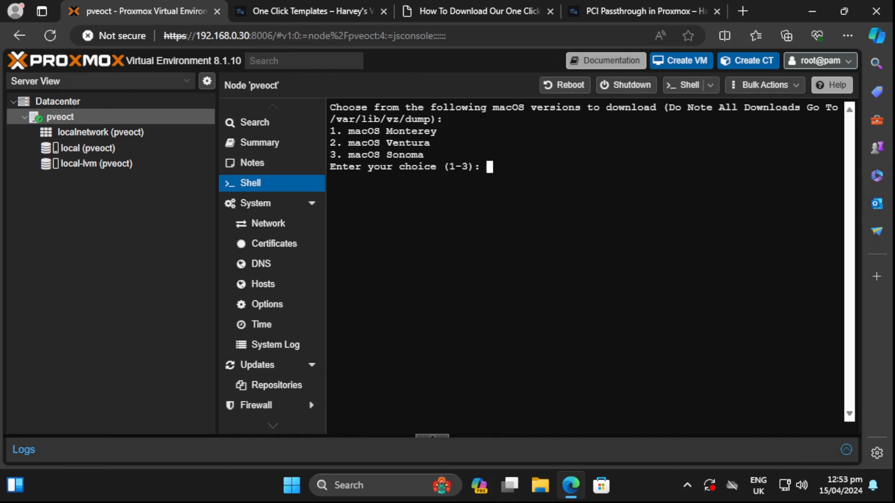
# - Choose option 3 to download the 15G macOS Sonoma template to /var/lib/vz/dump, then continue
pyautogui.moveTo(430, 119); pyautogui.dragTo(329, 119)
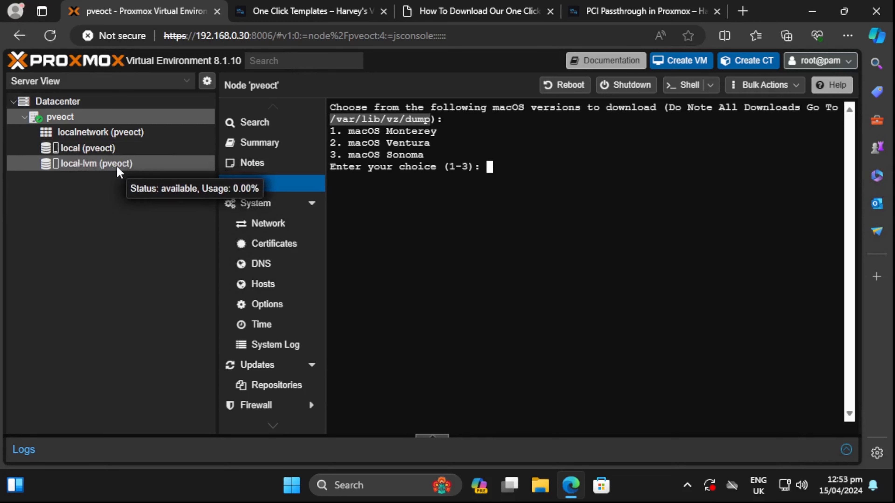
pyautogui.click(494, 204)
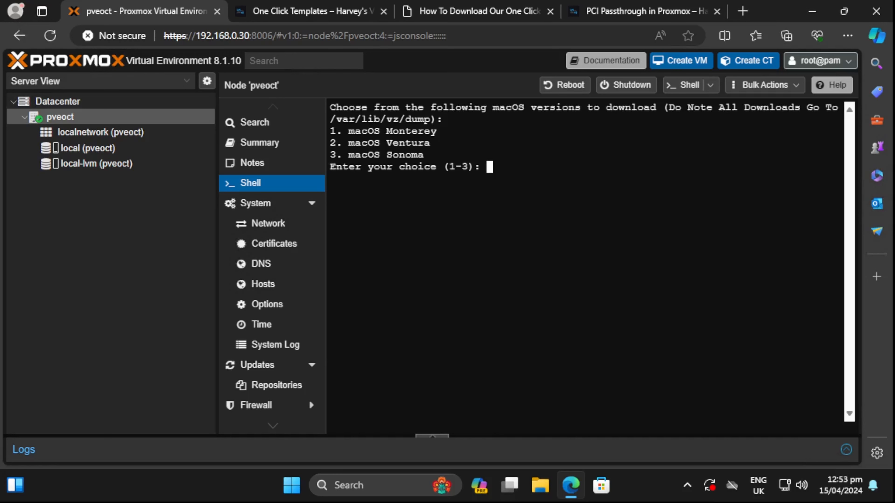
pyautogui.write('3')
pyautogui.press('Return')
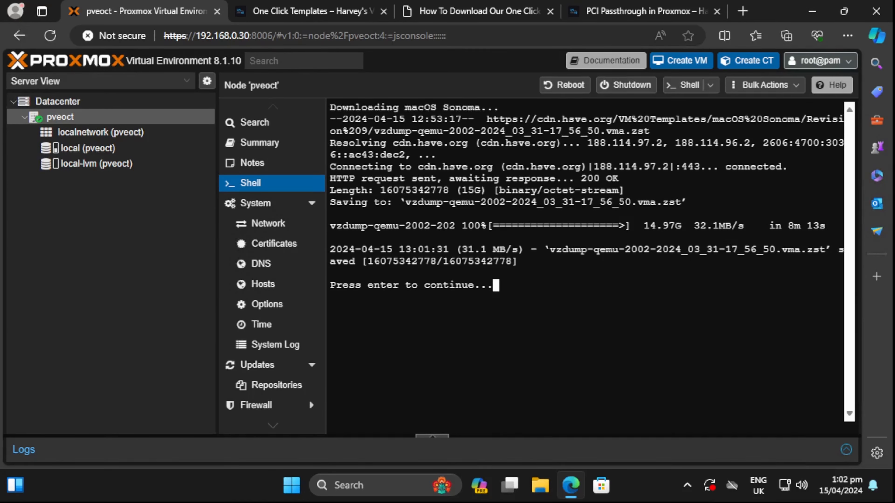
pyautogui.moveTo(355, 261); pyautogui.dragTo(839, 249)
pyautogui.click(839, 249)
pyautogui.press('Return')
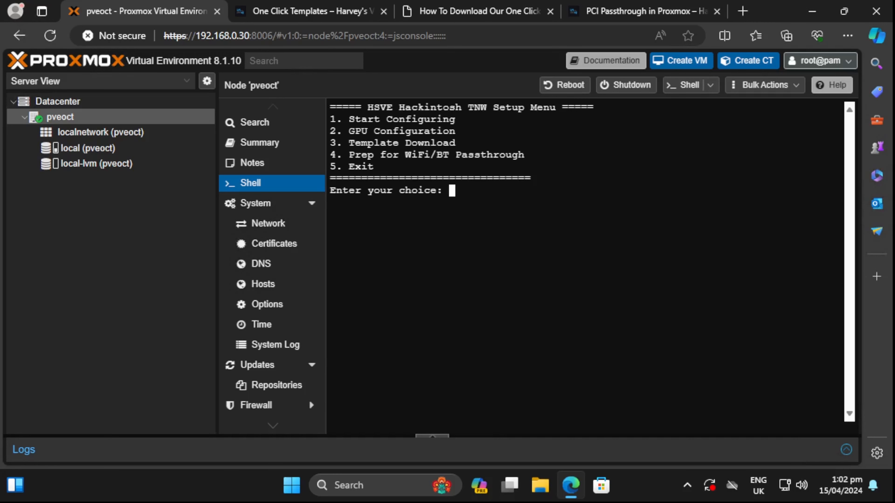
# - Exit the setup script with option 5 and select the vzdump-qemu backup under pveoct's local Backups
pyautogui.write('5')
pyautogui.press('Return')
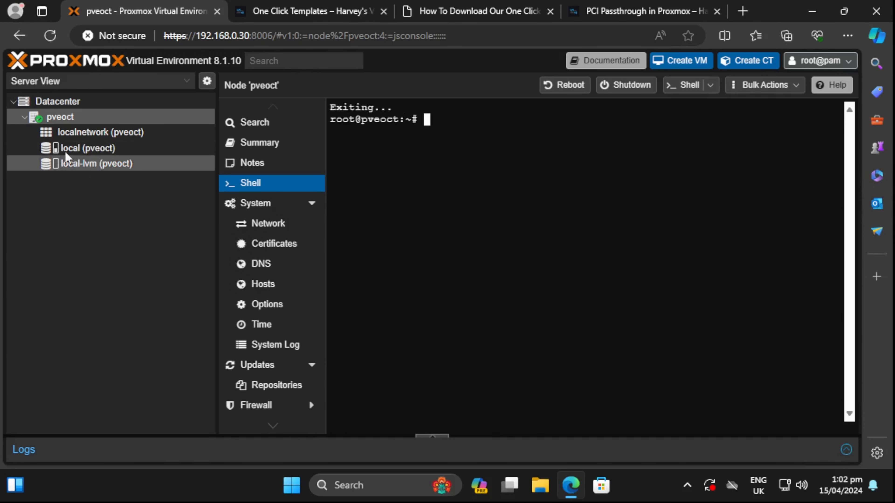
pyautogui.click(92, 149)
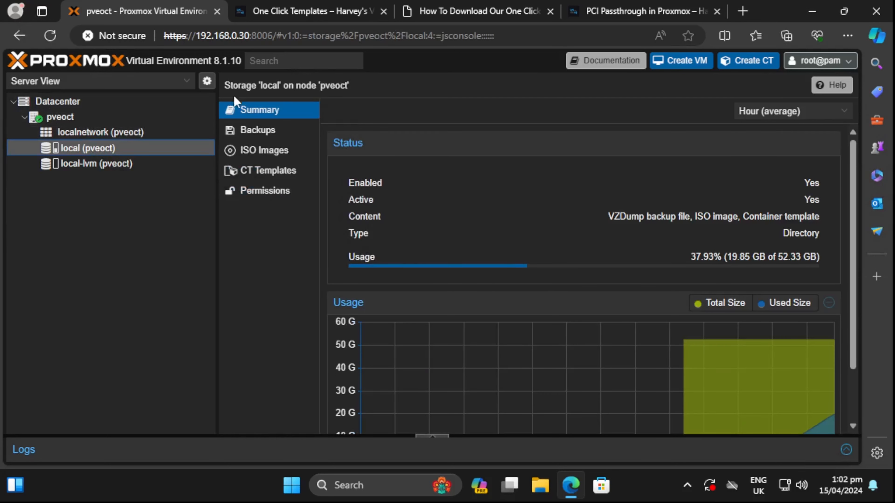
pyautogui.click(265, 132)
pyautogui.click(458, 155)
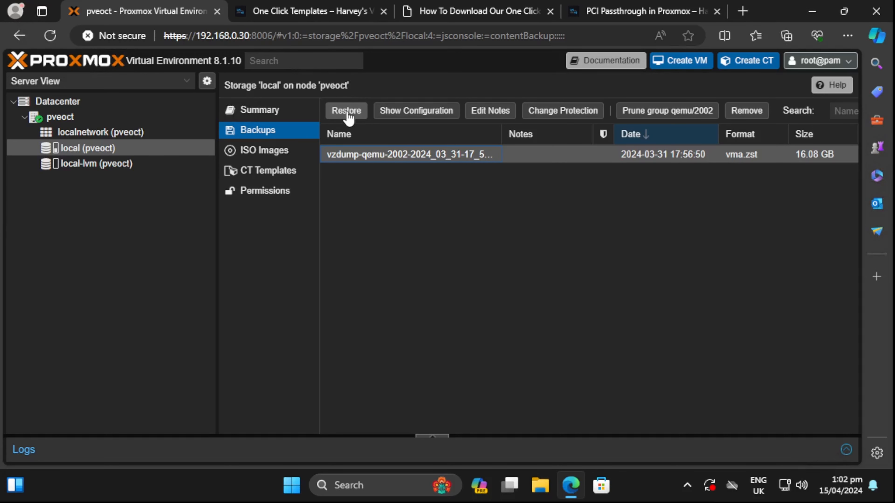
# - Restore the backup to local-lvm as unique VM 100 and close the TASK OK log
pyautogui.click(347, 112)
pyautogui.click(380, 205)
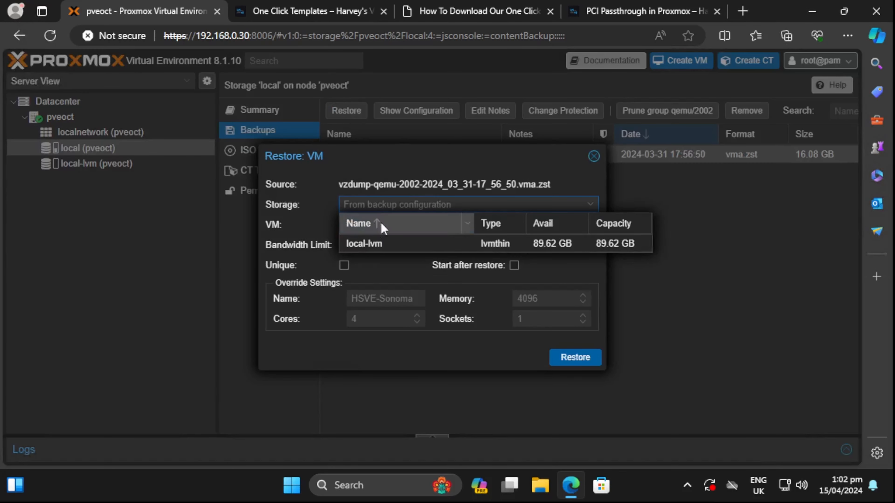
pyautogui.click(391, 247)
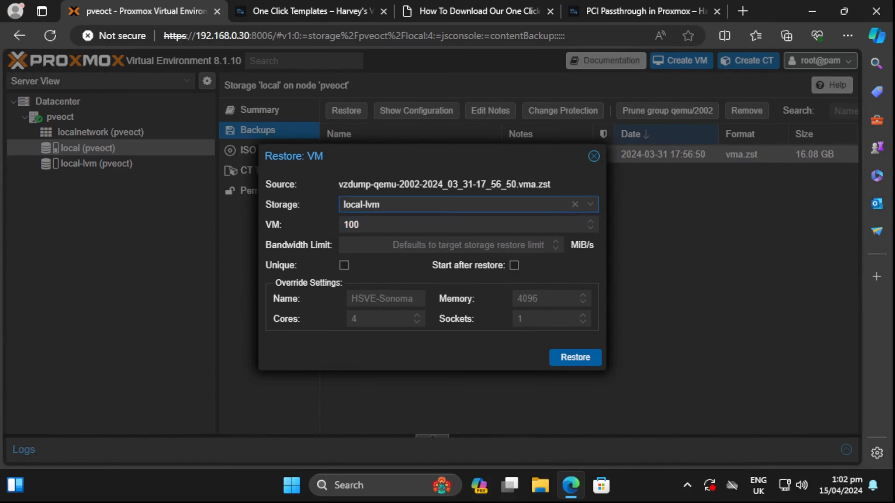
pyautogui.click(344, 265)
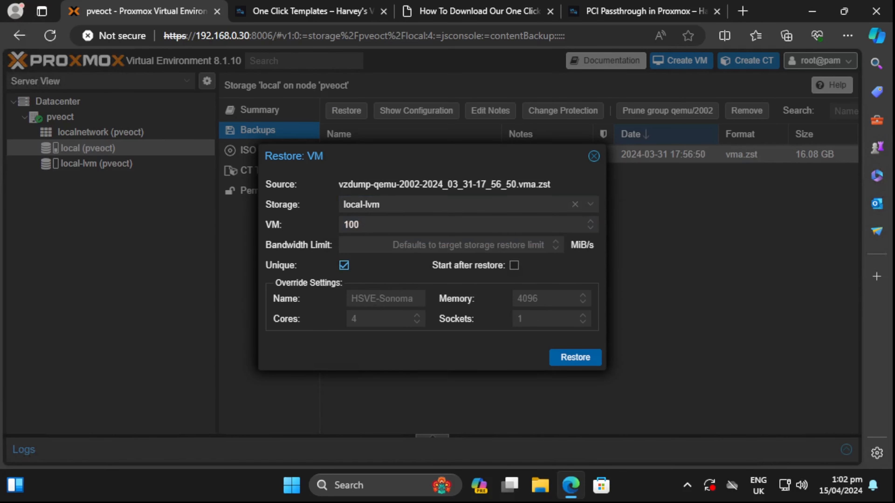
pyautogui.click(575, 357)
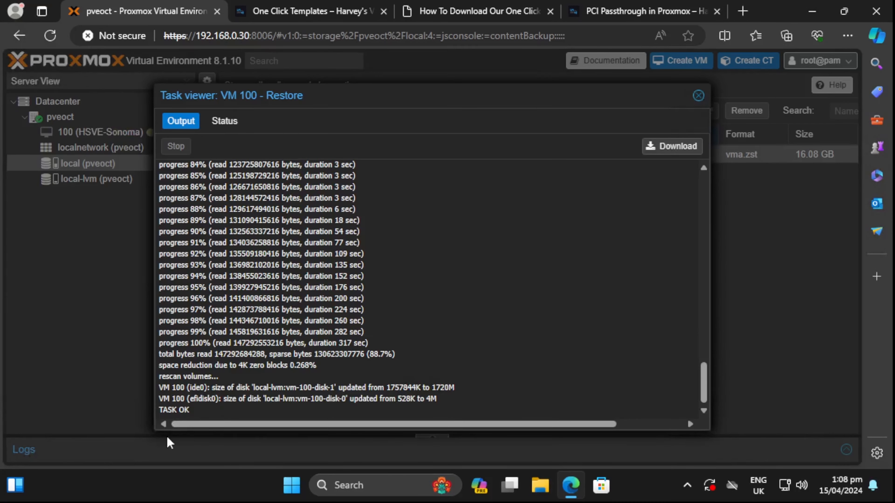
pyautogui.moveTo(190, 410); pyautogui.dragTo(160, 410)
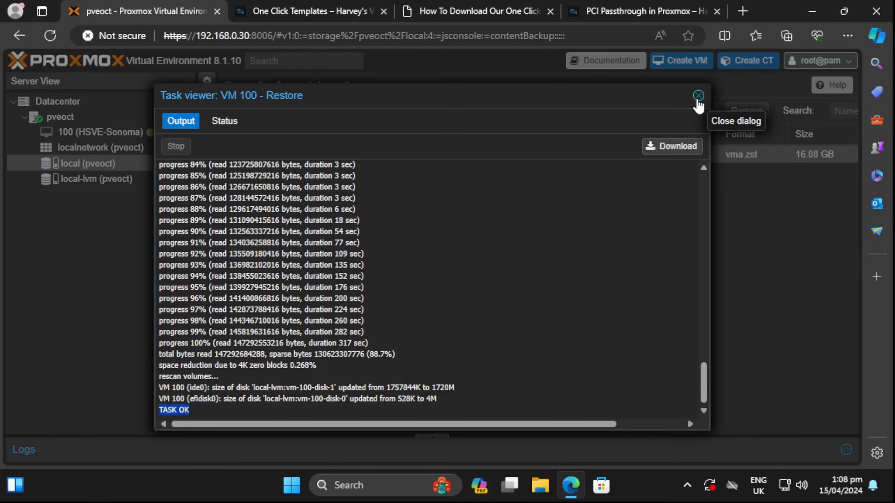
pyautogui.click(698, 99)
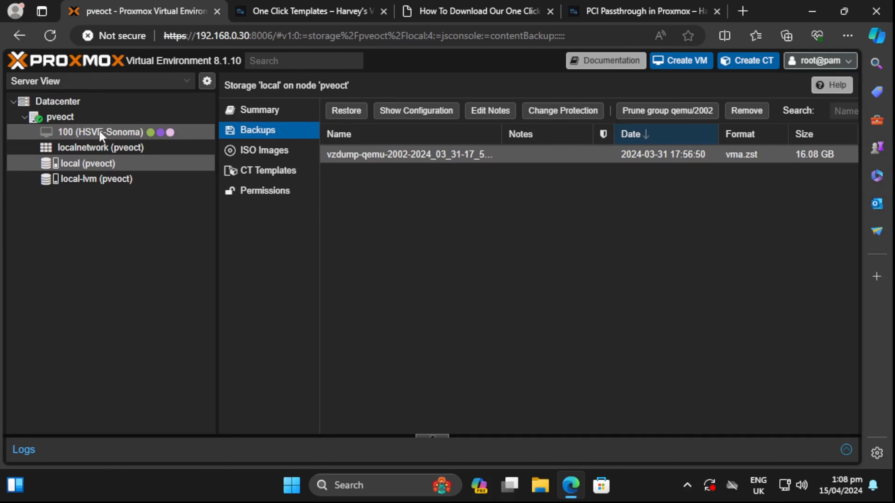
# - Copy the AMD CPUs args line from VM 100's Notes and switch to pveoct's Shell
pyautogui.click(141, 133)
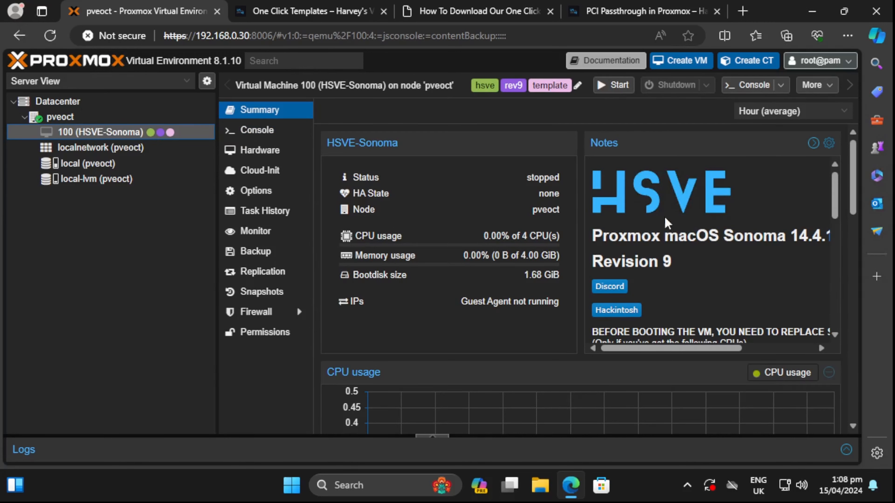
pyautogui.scroll(-3, 673, 226)
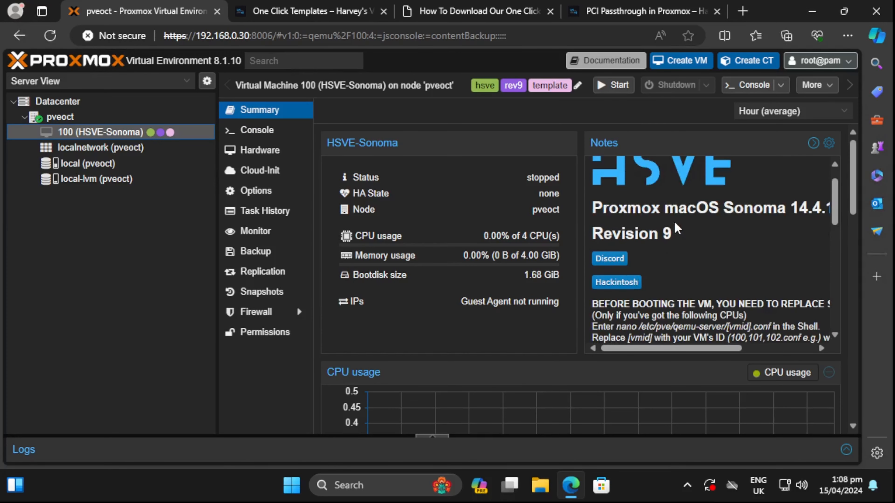
pyautogui.scroll(3, 674, 229)
pyautogui.scroll(-5, 674, 229)
pyautogui.scroll(3, 674, 229)
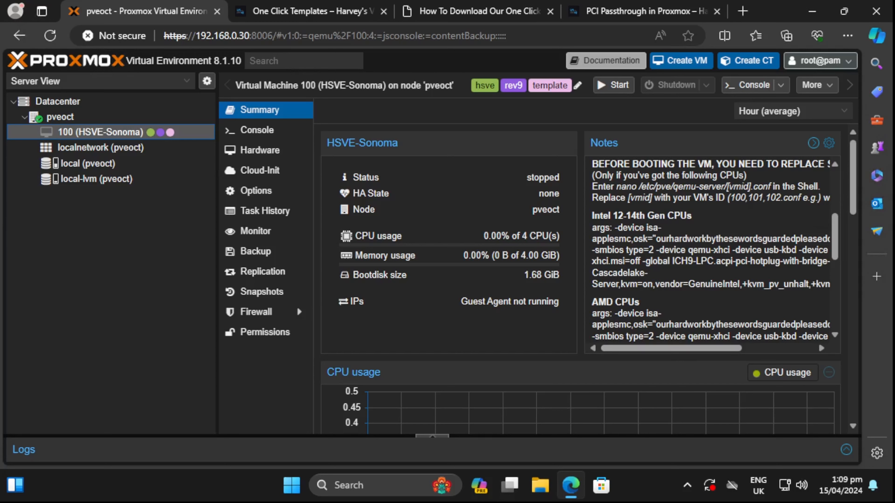
pyautogui.scroll(-3, 711, 250)
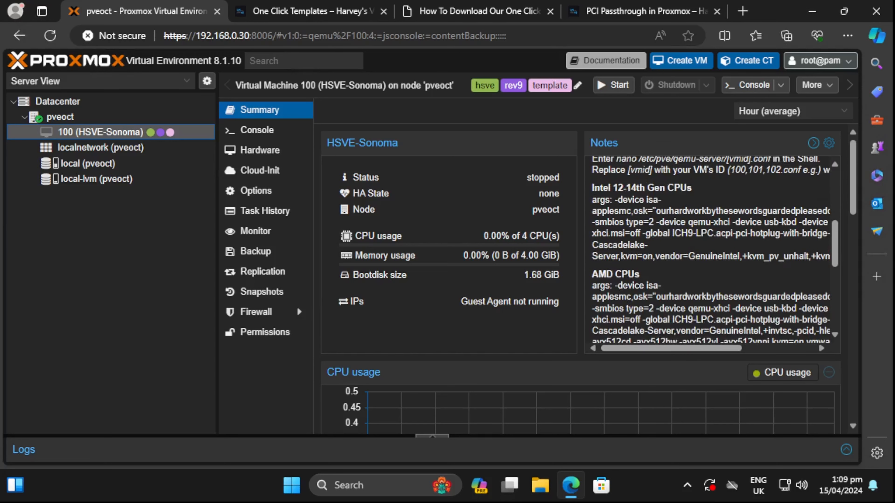
pyautogui.moveTo(592, 257); pyautogui.dragTo(780, 316)
pyautogui.rightClick(780, 317)
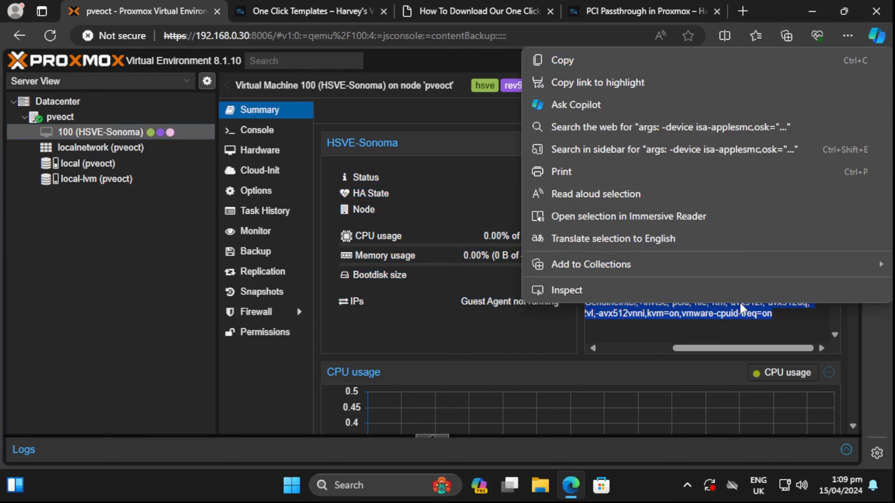
pyautogui.click(565, 59)
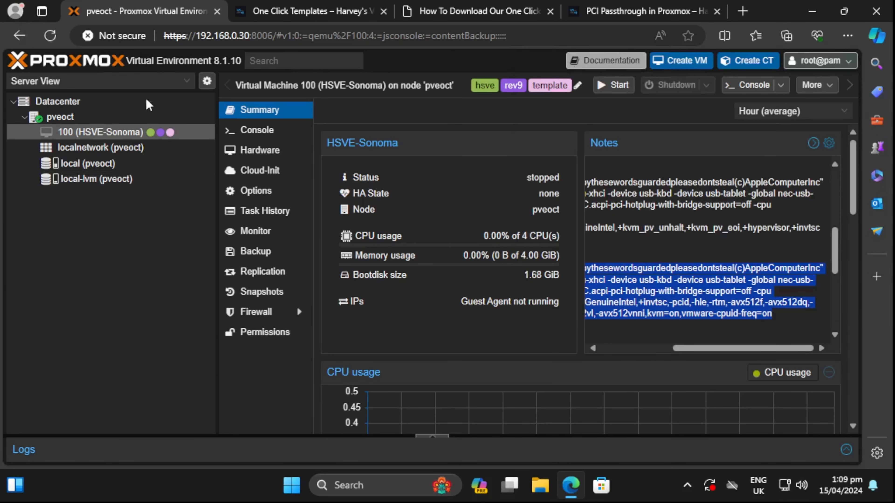
pyautogui.click(80, 116)
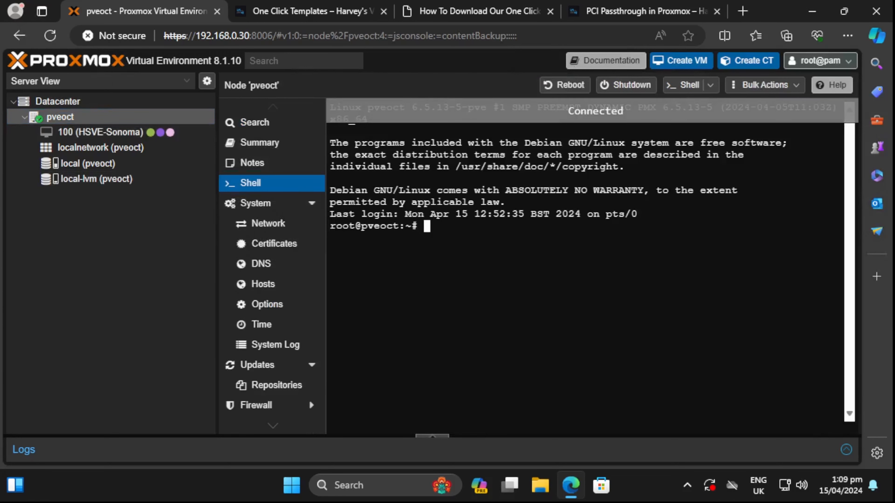
# - Open /etc/pve/qemu-server/100.conf in nano and comment out the existing args line with #
pyautogui.write('nano /etc/')
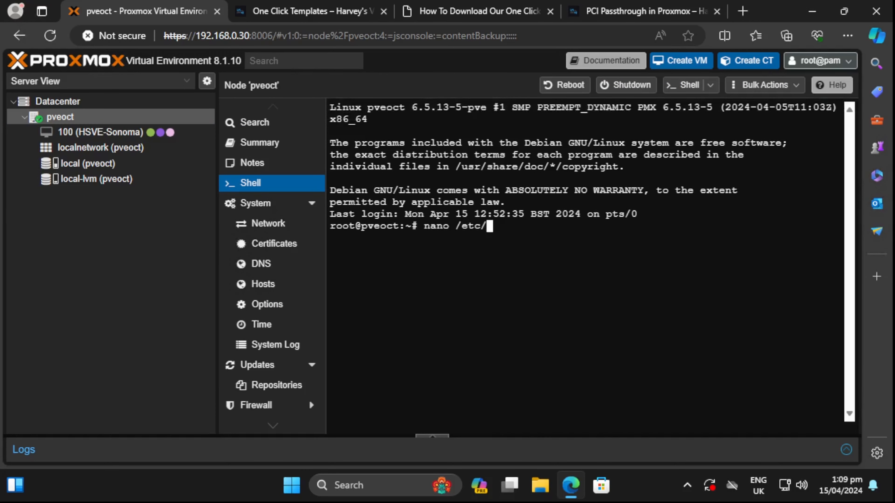
pyautogui.write('pve/qemu-server/')
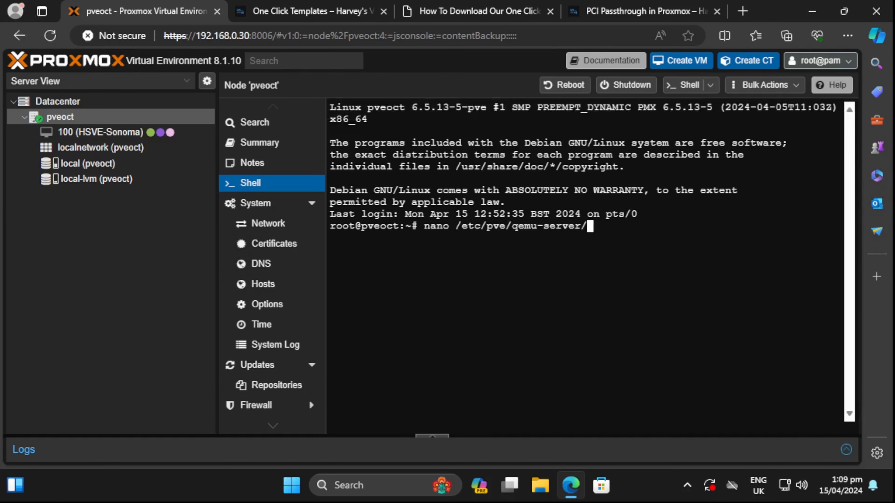
pyautogui.write('100.conf')
pyautogui.press('Return')
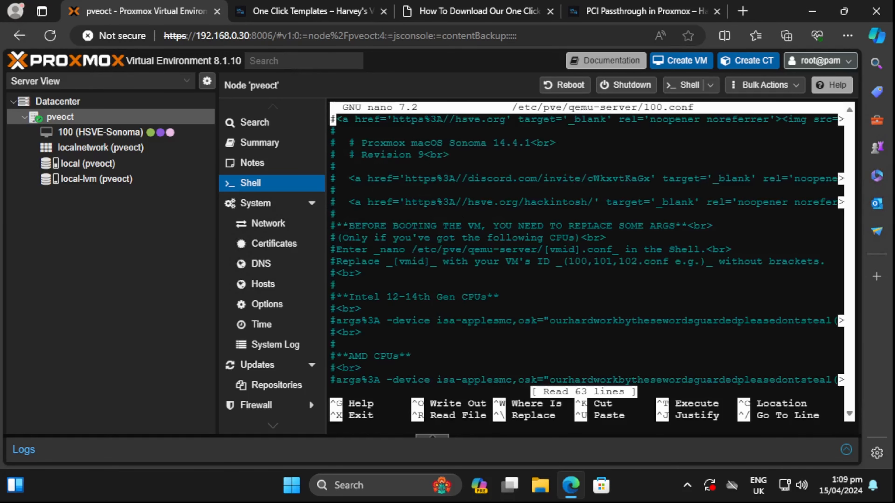
pyautogui.press('Down')
pyautogui.press('Down')
pyautogui.press('Down')
pyautogui.press('Down')
pyautogui.press('Down')
pyautogui.press('Down')
pyautogui.press('Down')
pyautogui.press('Down')
pyautogui.press('Down')
pyautogui.press('Down')
pyautogui.press('Down')
pyautogui.press('Down')
pyautogui.press('Down')
pyautogui.press('Down')
pyautogui.press('Down')
pyautogui.press('Down')
pyautogui.press('Down')
pyautogui.press('Down')
pyautogui.press('Down')
pyautogui.press('Down')
# - Paste the copied AMD args line onto a new line above balloon: 0
pyautogui.press('Down')
pyautogui.press('Down')
pyautogui.press('Down')
pyautogui.press('Down')
pyautogui.press('Down')
pyautogui.press('Down')
pyautogui.press('Down')
pyautogui.press('Down')
pyautogui.press('Down')
pyautogui.press('Down')
pyautogui.press('Down')
pyautogui.press('Down')
pyautogui.press('Down')
pyautogui.press('Down')
pyautogui.press('Down')
pyautogui.press('Down')
pyautogui.press('Down')
pyautogui.press('Down')
pyautogui.press('Down')
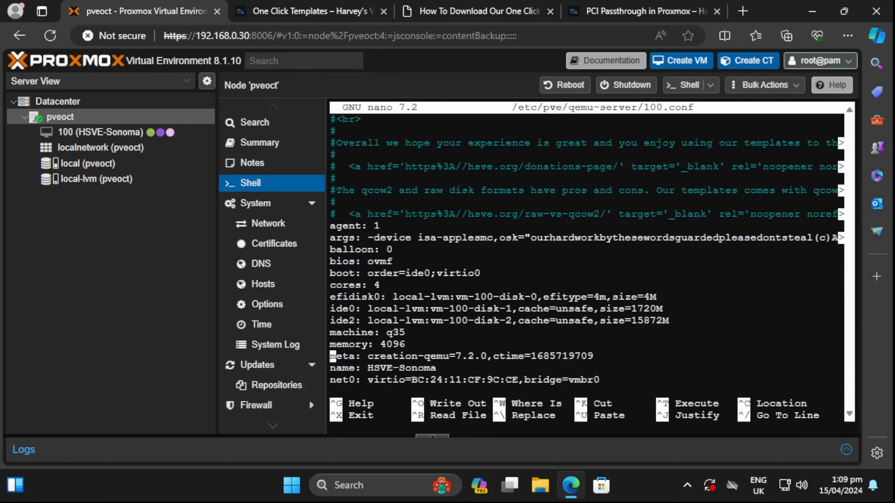
pyautogui.press('Up')
pyautogui.press('Up')
pyautogui.press('Up')
pyautogui.press('Up')
pyautogui.press('Up')
pyautogui.press('Up')
pyautogui.press('Up')
pyautogui.press('Up')
pyautogui.press('Up')
pyautogui.press('Up')
pyautogui.press('Up')
pyautogui.press('Up')
pyautogui.write('#')
pyautogui.press('Down')
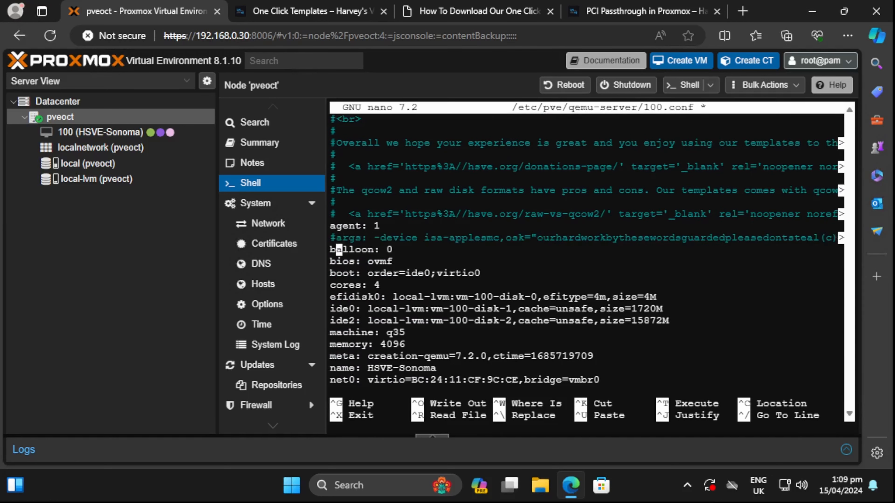
pyautogui.press('Left')
pyautogui.press('Return')
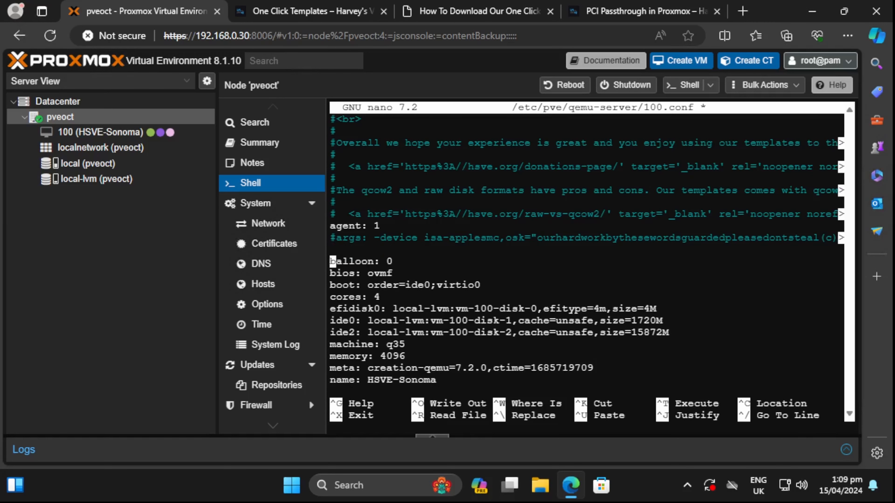
pyautogui.press('Up')
pyautogui.rightClick(558, 259)
pyautogui.click(624, 354)
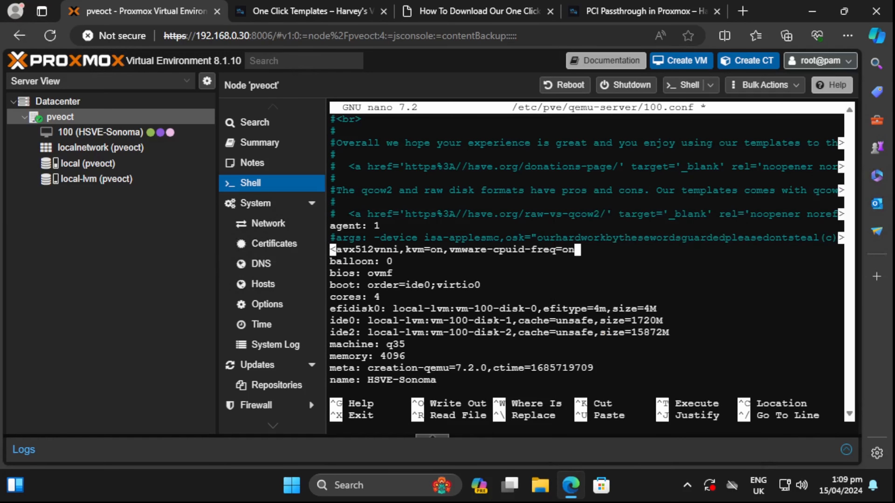
# - Save 100.conf under the same name and go back to VM 100's summary
pyautogui.hotkey('ctrl', 'x')
pyautogui.press('y')
pyautogui.press('Return')
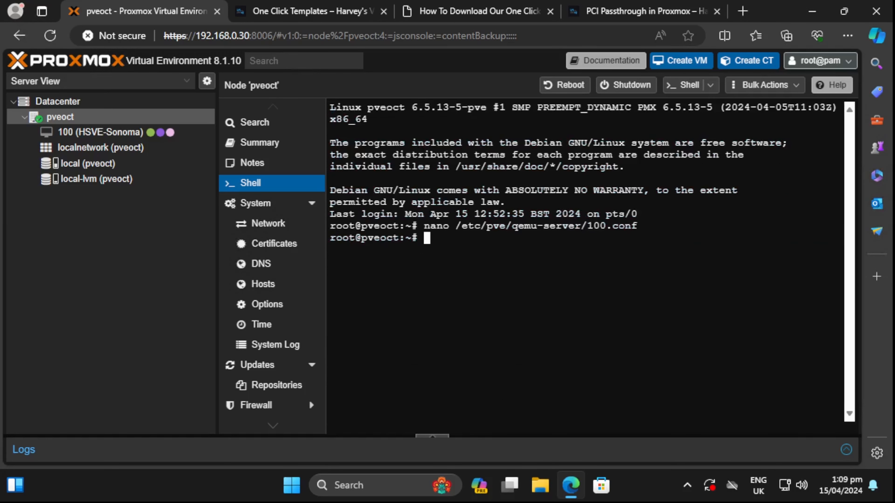
pyautogui.click(81, 132)
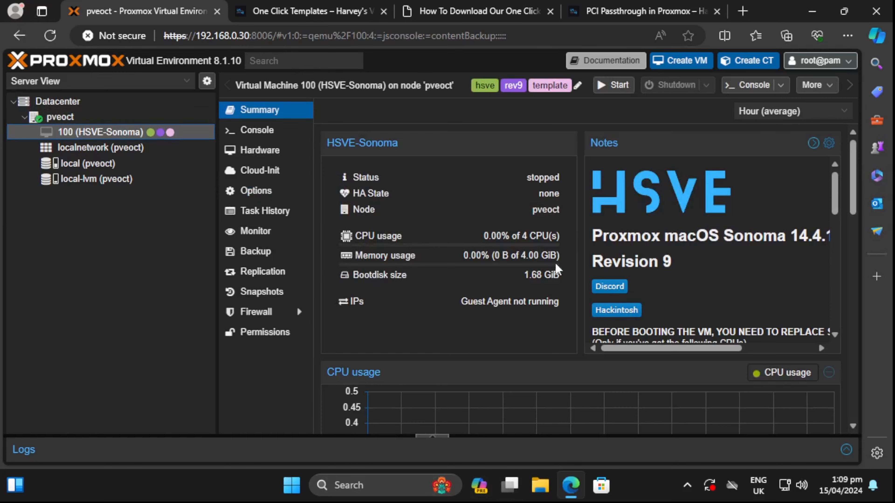
# - Start VM 100 from its Console and make the noVNC view full screen
pyautogui.scroll(3, 707, 259)
pyautogui.click(274, 136)
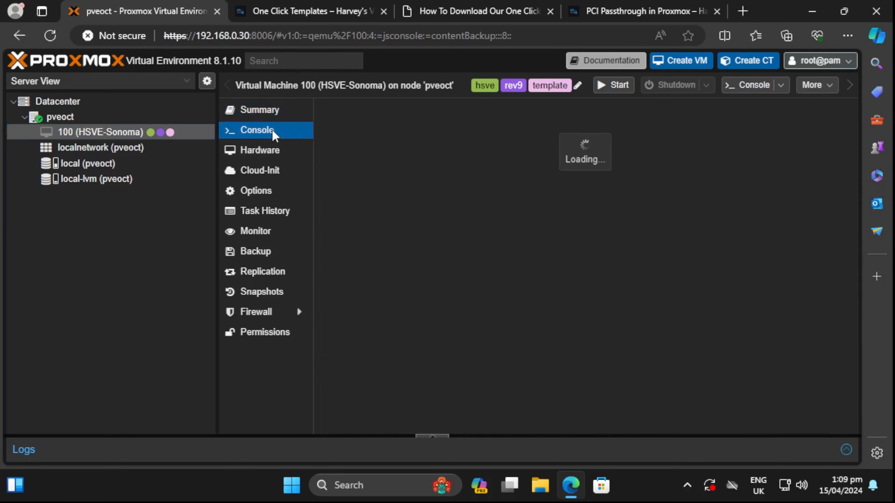
pyautogui.click(575, 279)
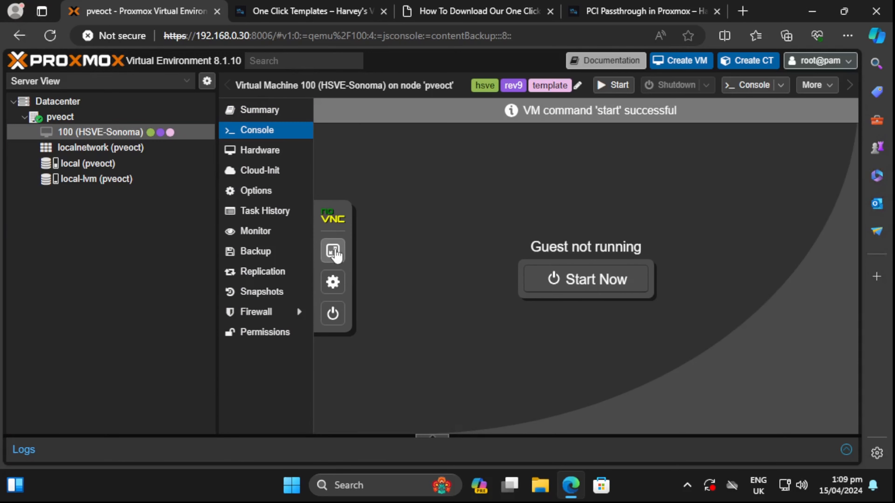
pyautogui.click(332, 251)
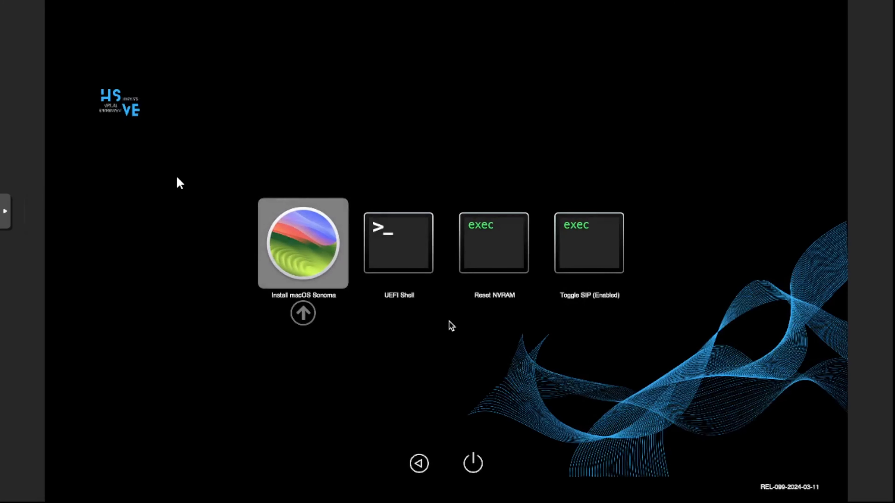
# - Boot the Install macOS Sonoma entry from the OpenCore picker
pyautogui.press('Return')
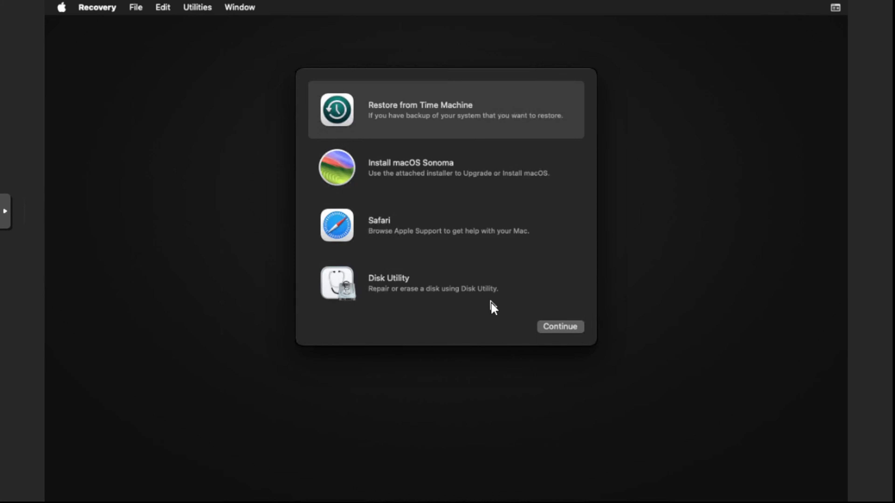
# - Launch Disk Utility and select the 128.85 GB Apple Inc. VirtIO Block Media disk
pyautogui.doubleClick(386, 302)
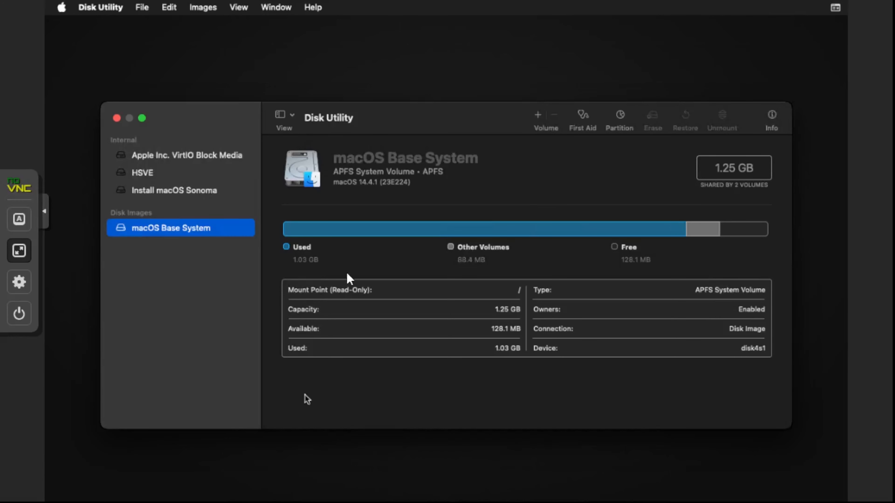
pyautogui.click(230, 162)
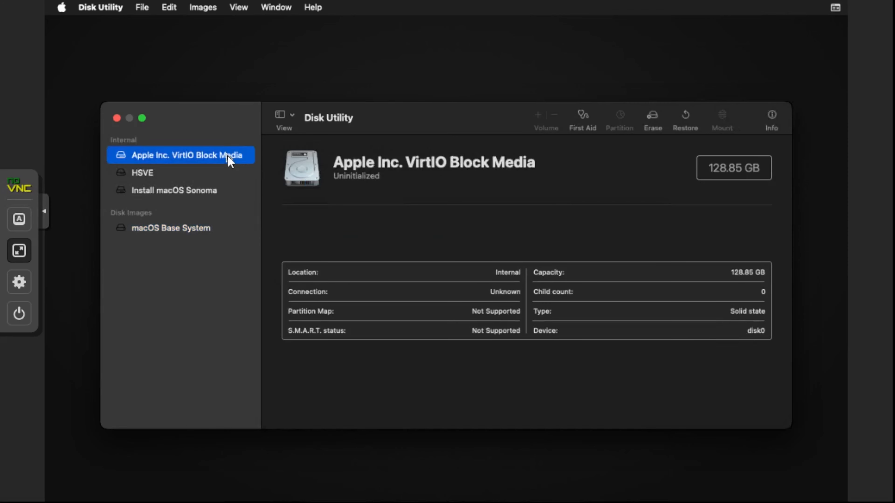
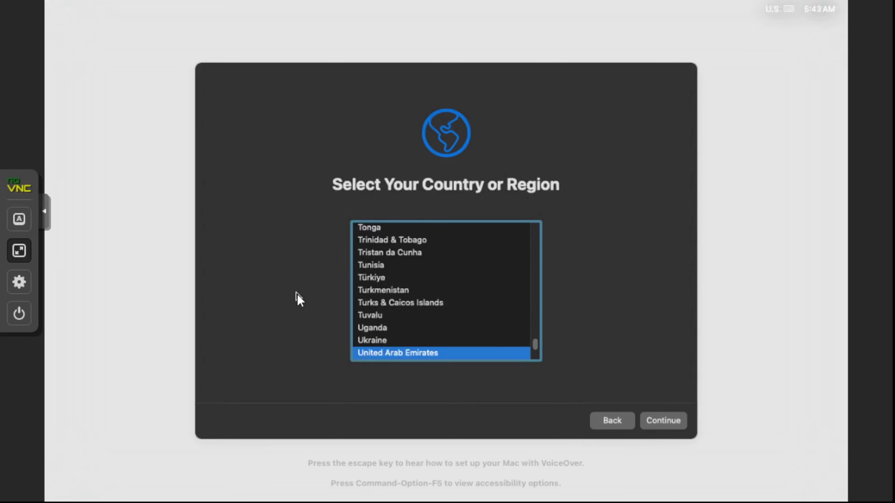
# - Choose United Kingdom as the region, skip migration and Apple ID sign-in, and accept the terms
pyautogui.press('Down')
pyautogui.click(672, 425)
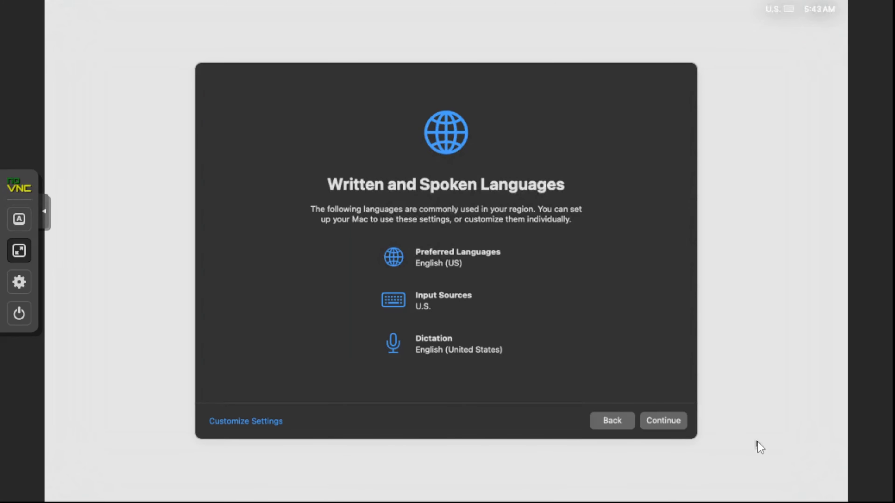
pyautogui.click(656, 421)
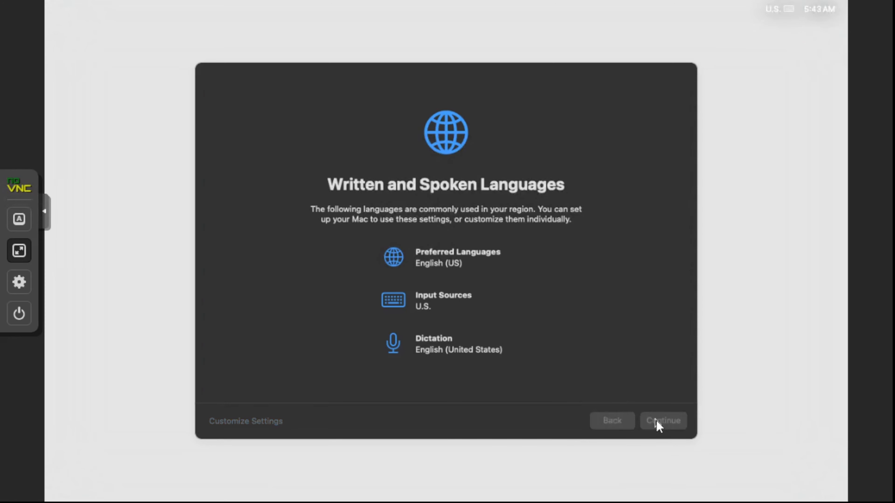
pyautogui.click(656, 422)
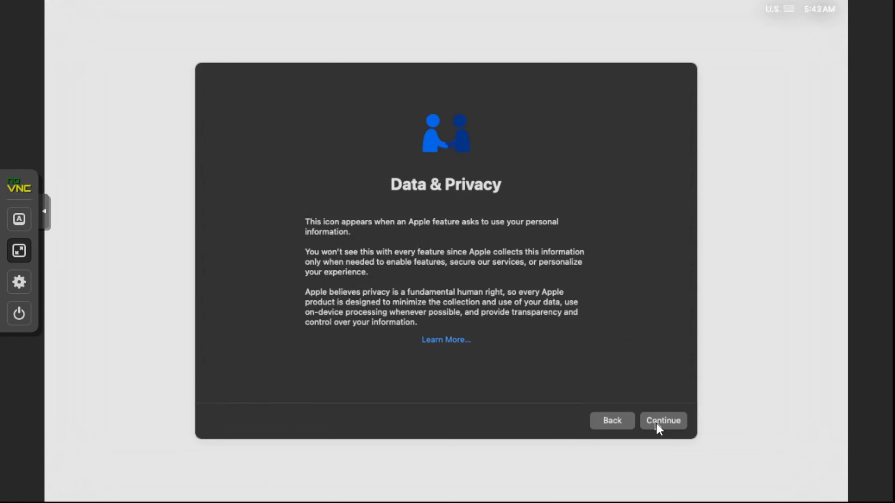
pyautogui.click(655, 422)
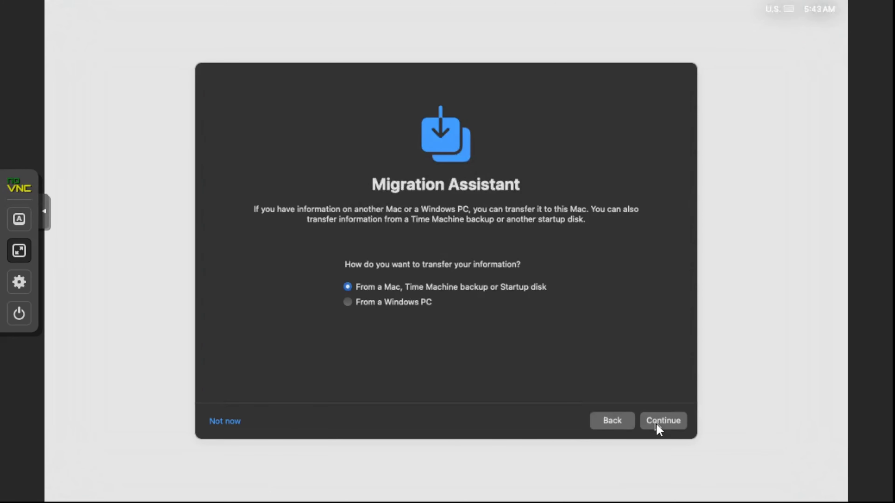
pyautogui.click(224, 421)
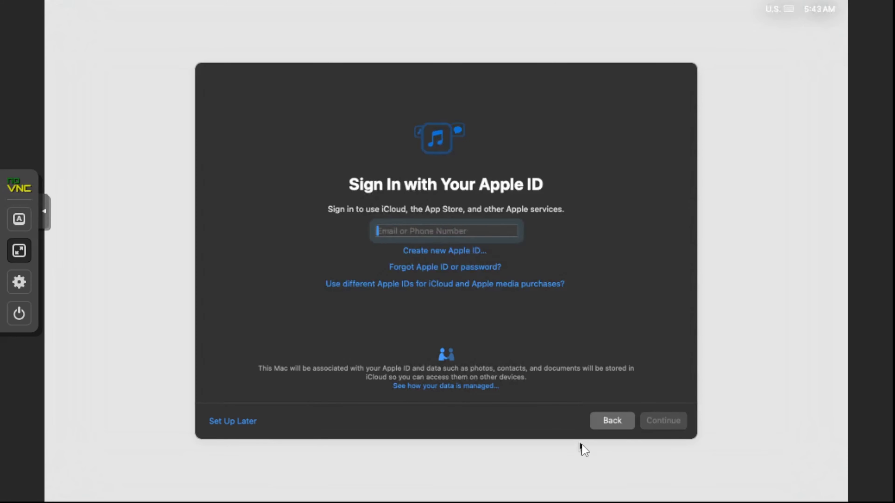
pyautogui.click(242, 424)
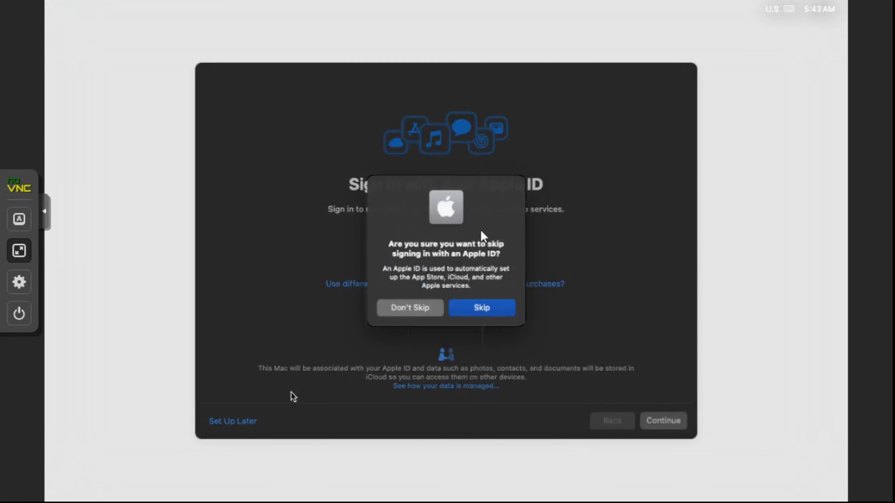
pyautogui.click(497, 315)
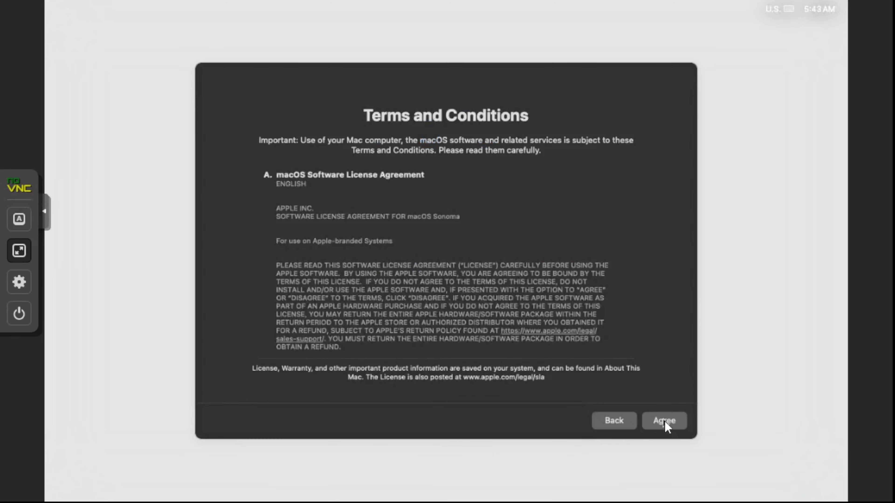
pyautogui.click(665, 422)
pyautogui.click(485, 300)
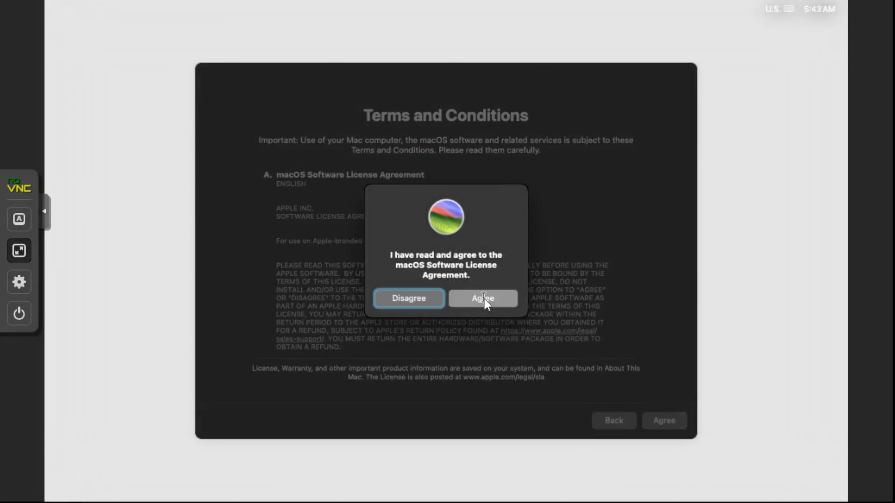
# - Create the local user account with an account name and a verified password
pyautogui.write('Harvey')
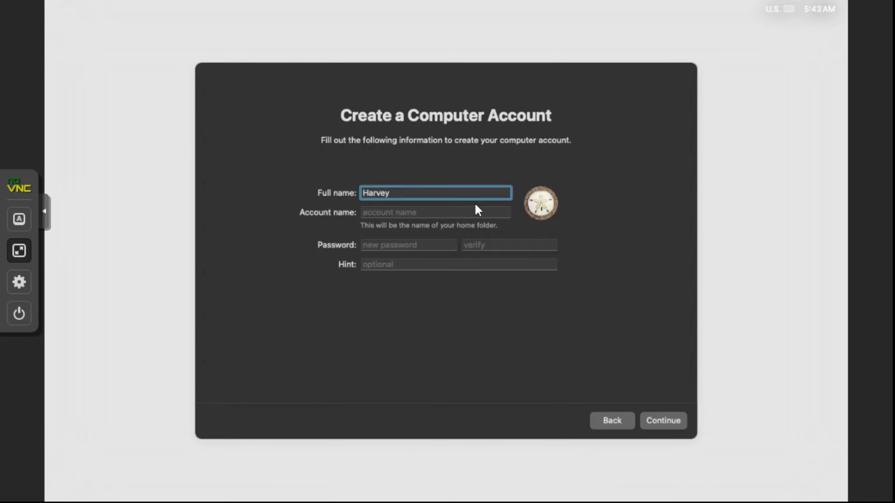
pyautogui.press('Tab')
pyautogui.press('Tab')
pyautogui.write('•••••••••')
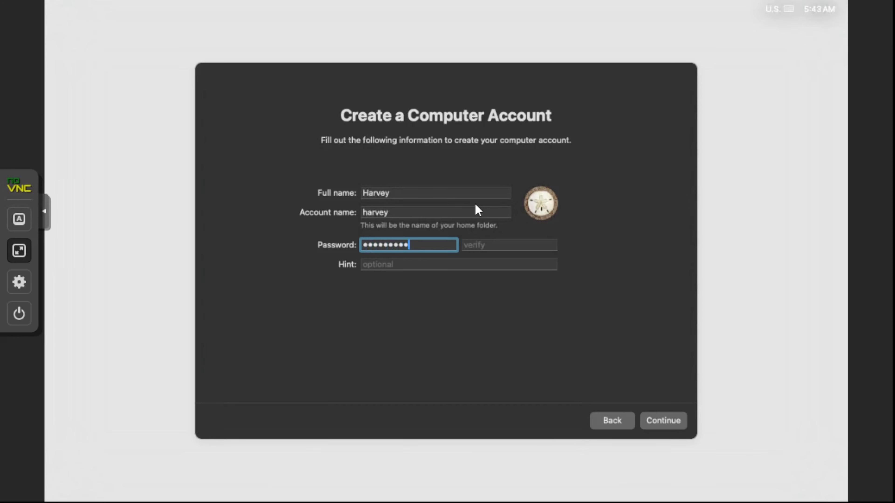
pyautogui.press('Tab')
pyautogui.write('•••••••••')
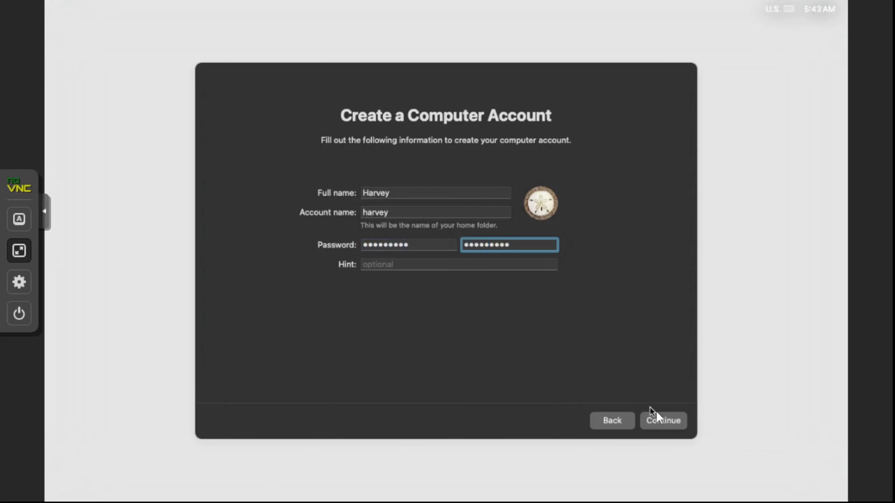
pyautogui.click(660, 424)
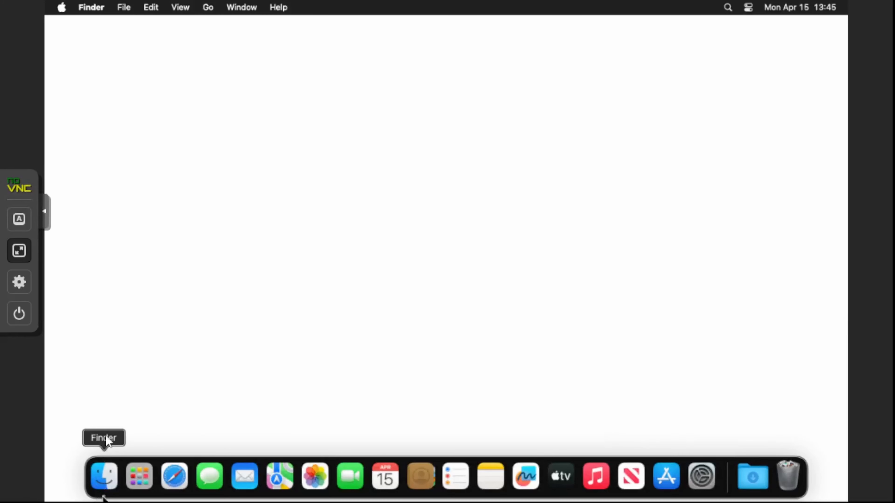
# - Check the system details in About This Mac, then close the window
pyautogui.click(62, 8)
pyautogui.click(64, 25)
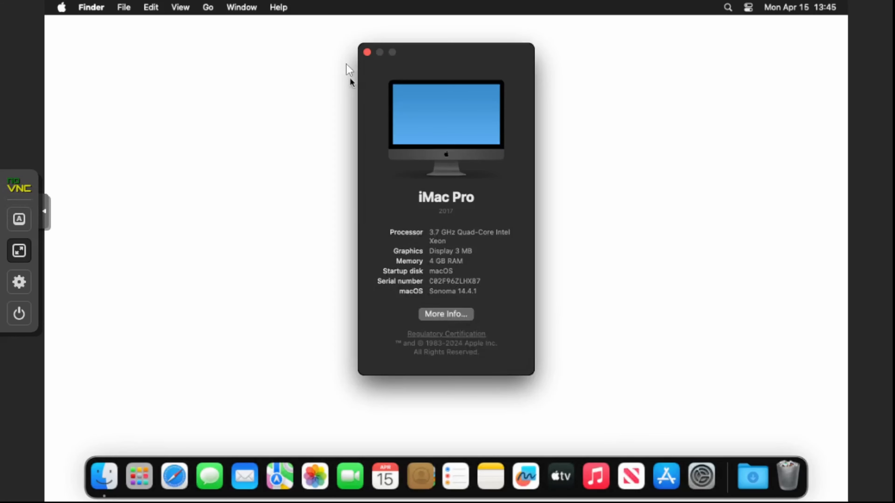
pyautogui.click(367, 52)
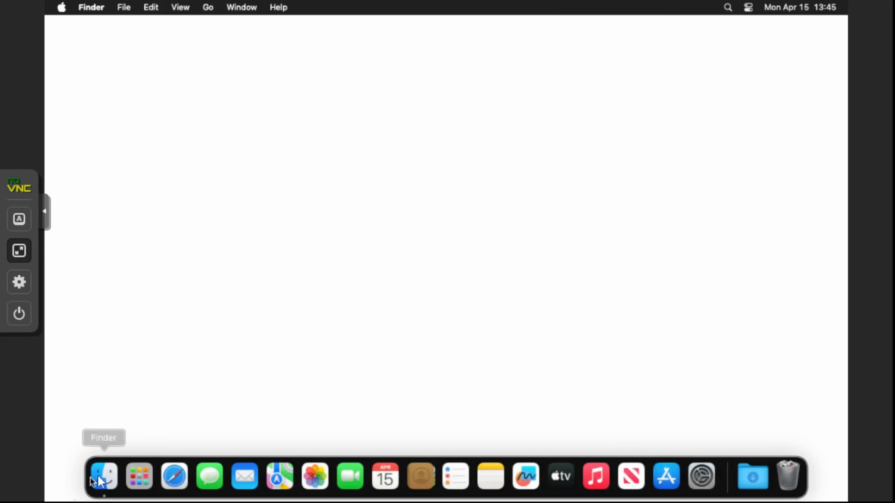
# - Copy the Get Started folder from the HSVE volume into Downloads and view Downloads
pyautogui.click(109, 477)
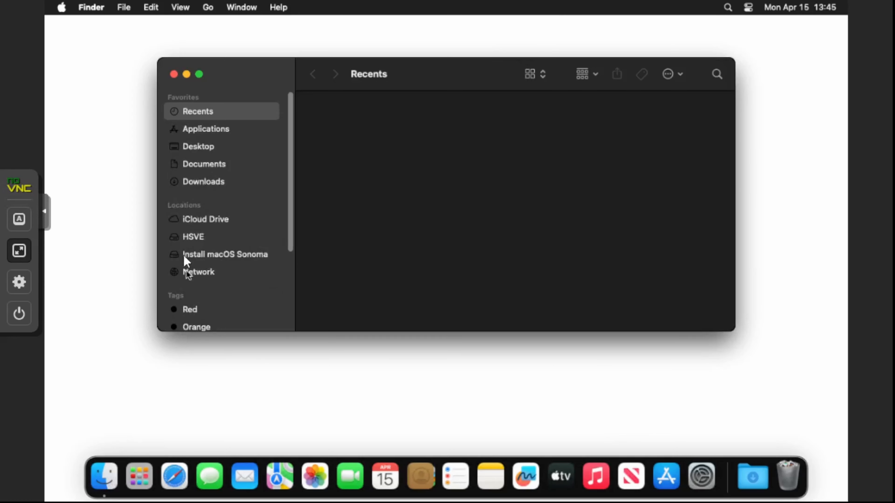
pyautogui.click(194, 236)
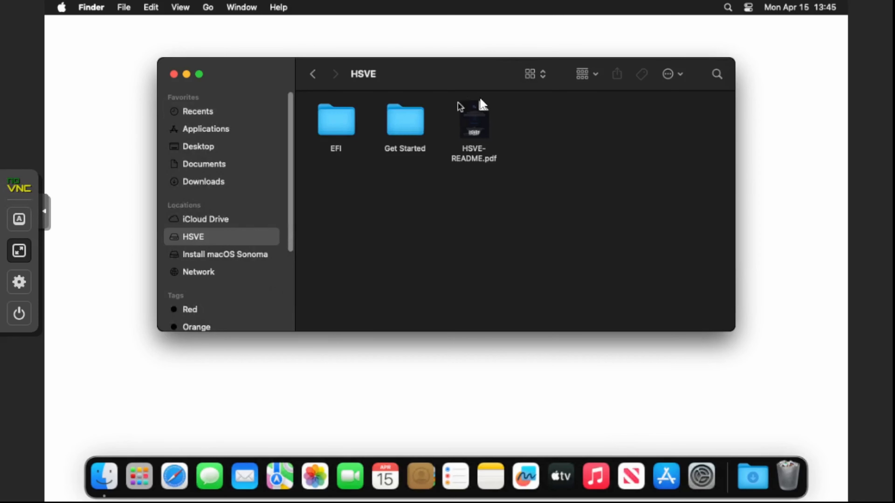
pyautogui.click(472, 121)
pyautogui.click(544, 183)
pyautogui.moveTo(412, 127); pyautogui.dragTo(221, 183)
pyautogui.click(221, 183)
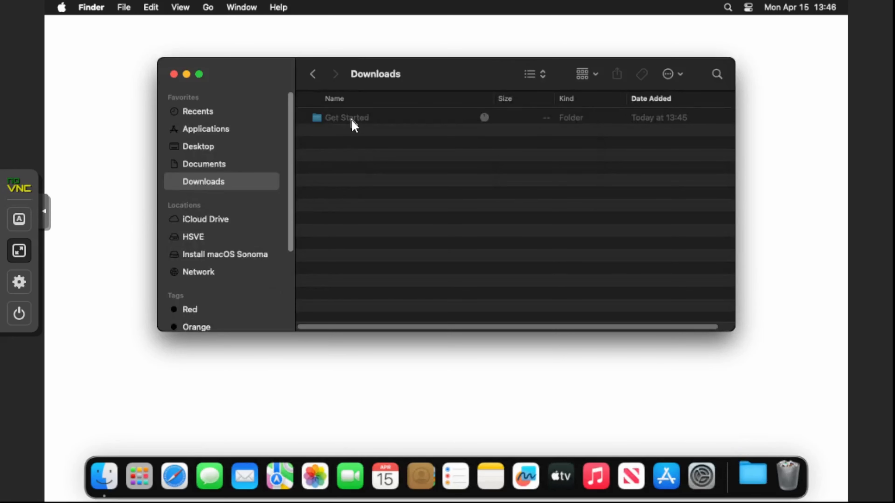
# - In Get Started > Tools, unzip the python-3.12.0-macos11 archive
pyautogui.doubleClick(352, 123)
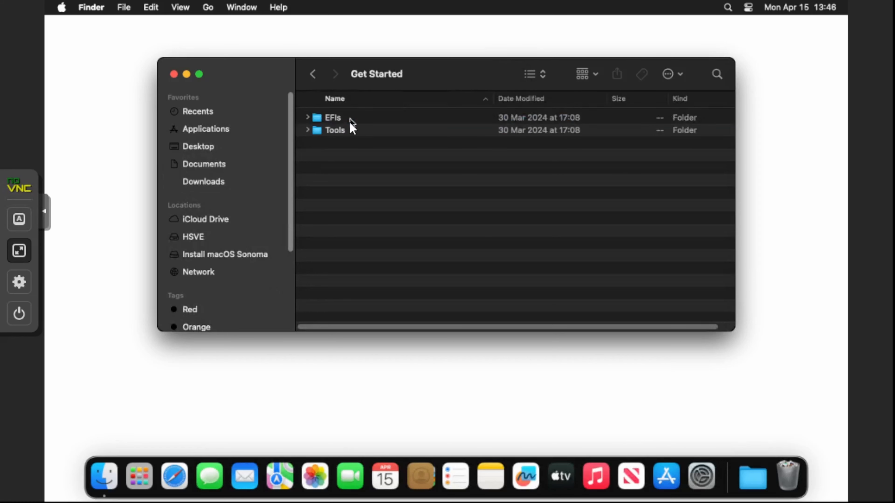
pyautogui.doubleClick(331, 136)
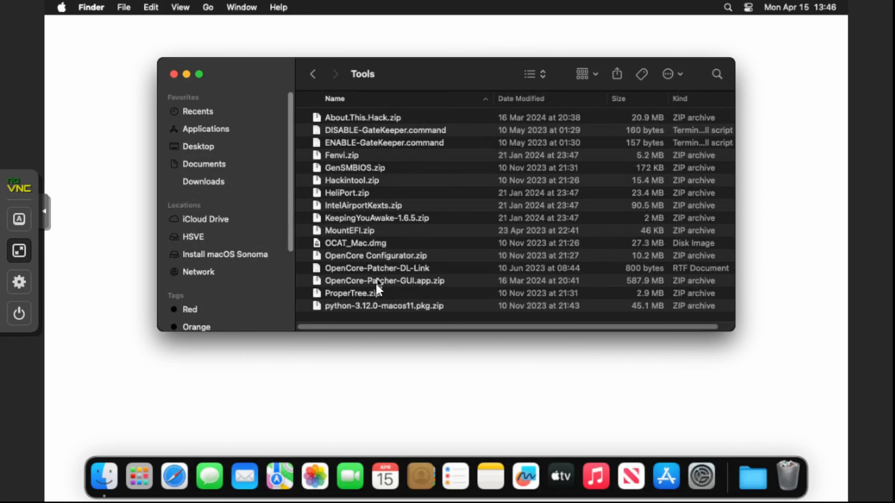
pyautogui.rightClick(370, 309)
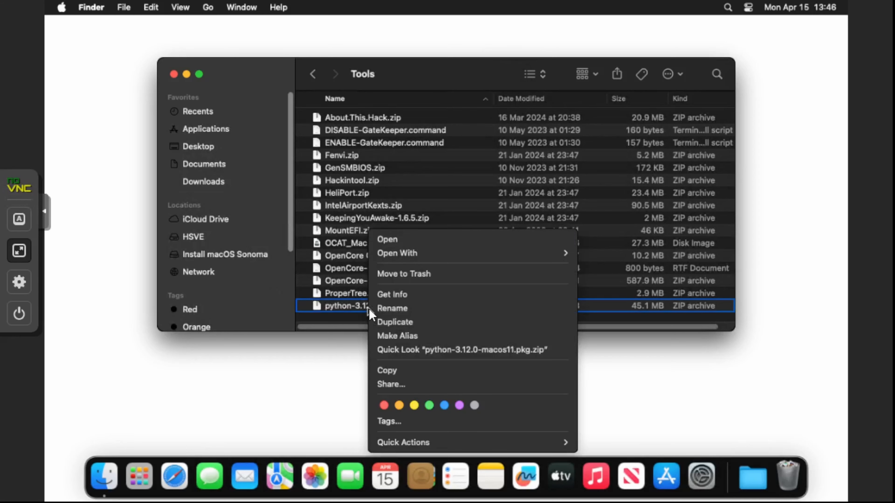
pyautogui.click(380, 245)
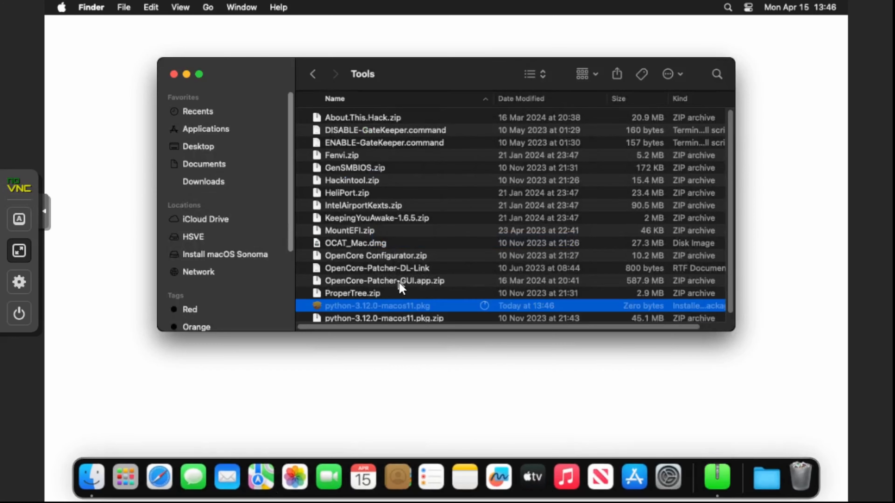
# - Run the Python 3.12 installer package, agree to its license, and authorize with the admin password
pyautogui.rightClick(397, 300)
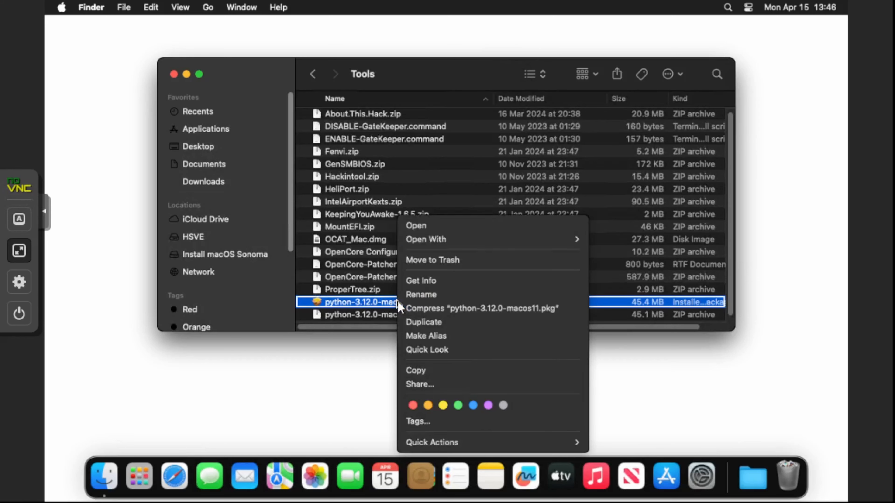
pyautogui.click(432, 229)
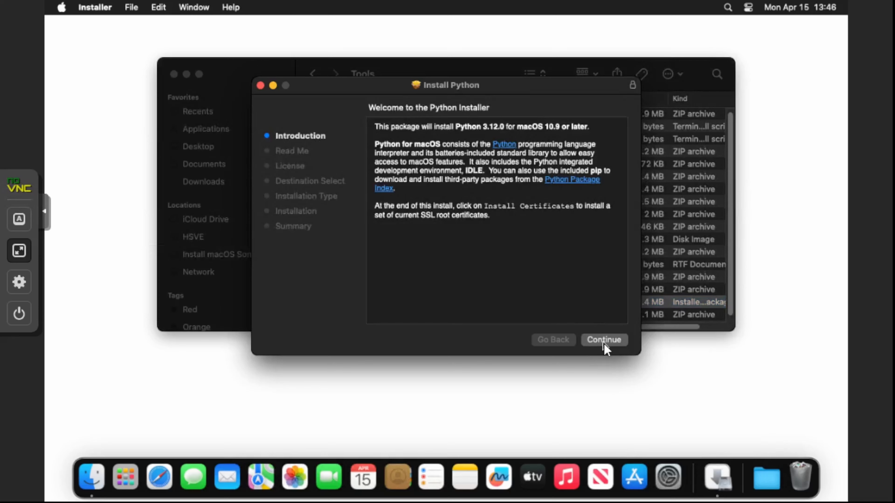
pyautogui.click(604, 341)
pyautogui.click(604, 340)
pyautogui.click(604, 341)
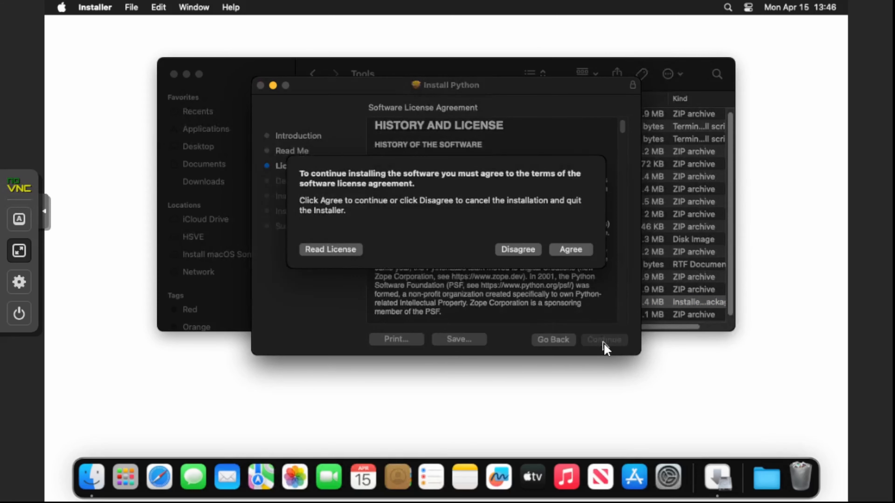
pyautogui.click(584, 256)
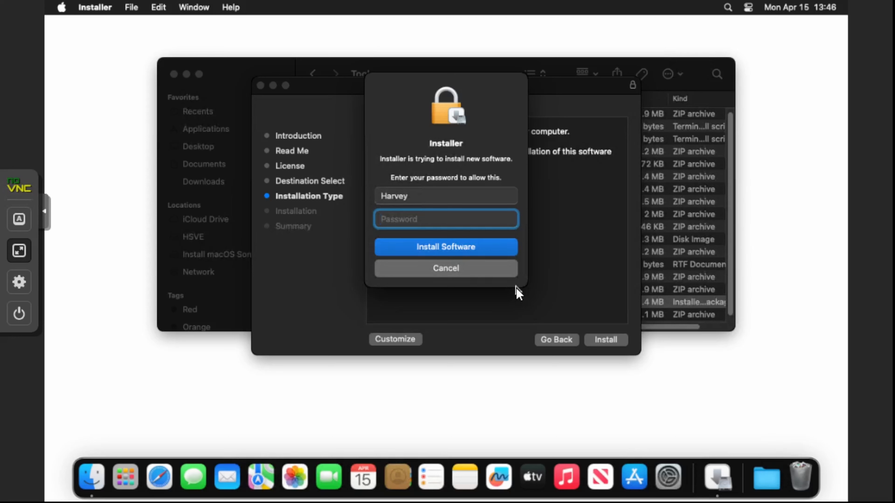
pyautogui.press('Return')
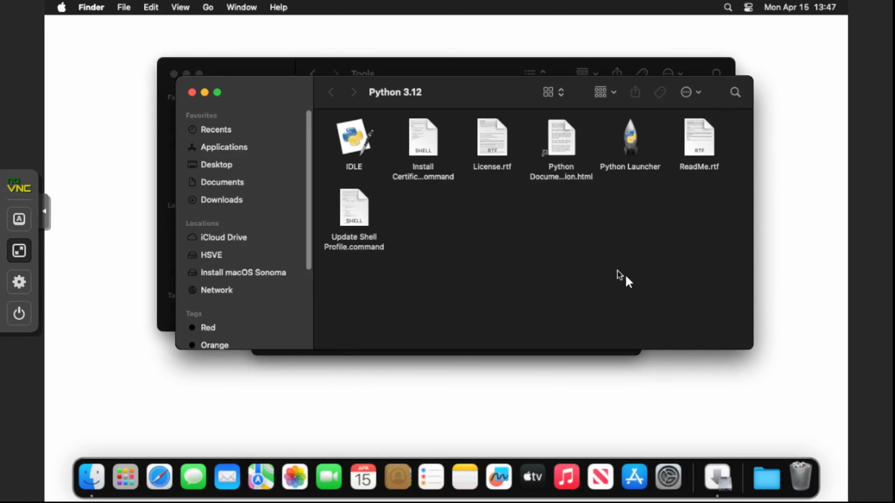
# - Unzip MountEFI.zip and install the Mount EFI workflow as a quick action
pyautogui.click(191, 92)
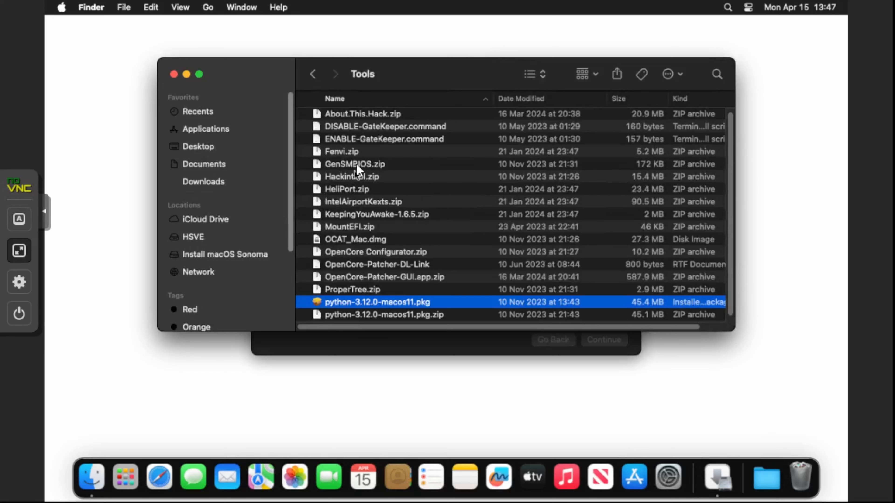
pyautogui.rightClick(352, 228)
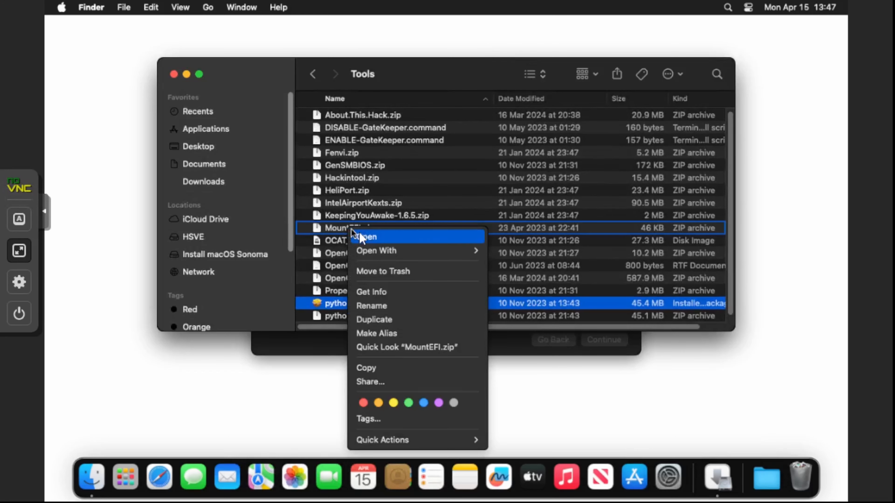
pyautogui.click(361, 238)
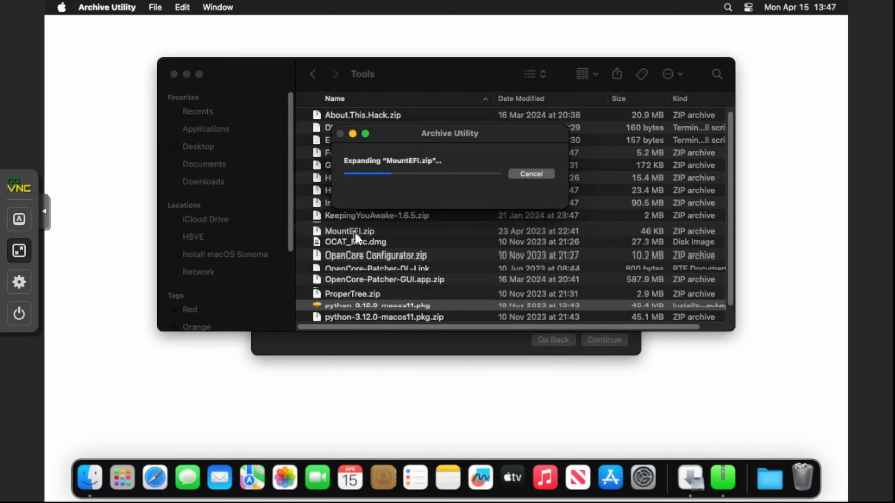
pyautogui.rightClick(367, 229)
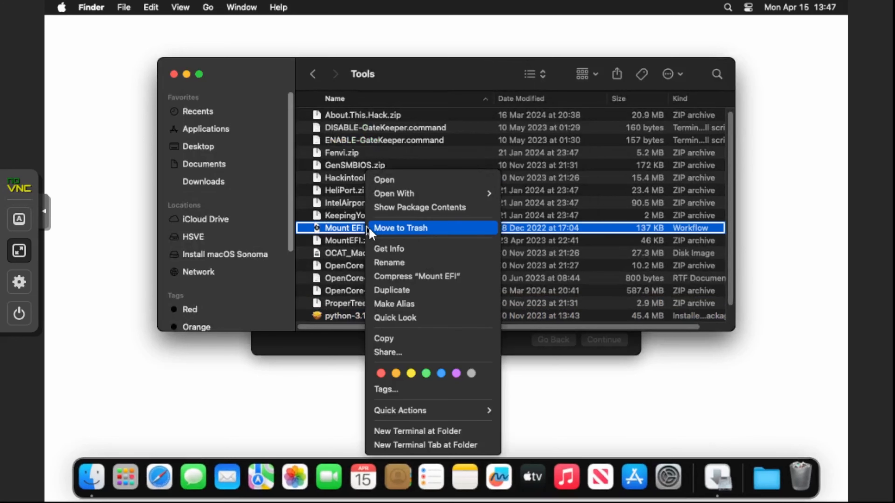
pyautogui.click(384, 180)
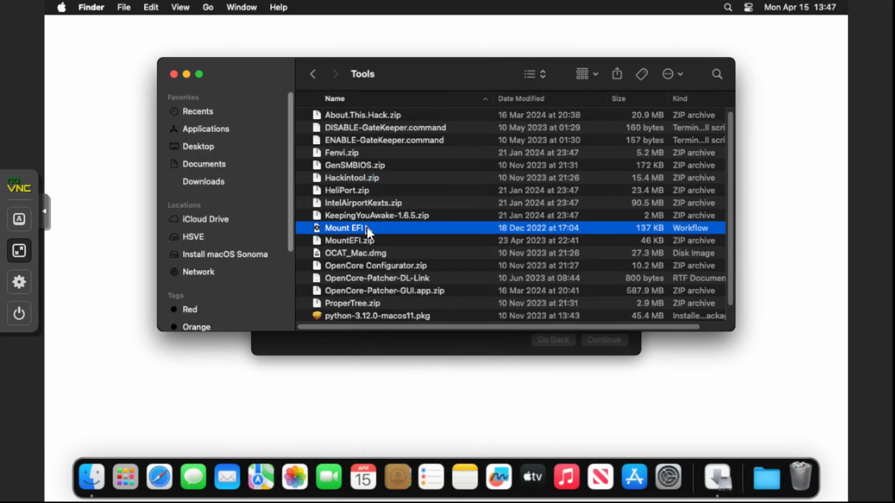
pyautogui.click(603, 181)
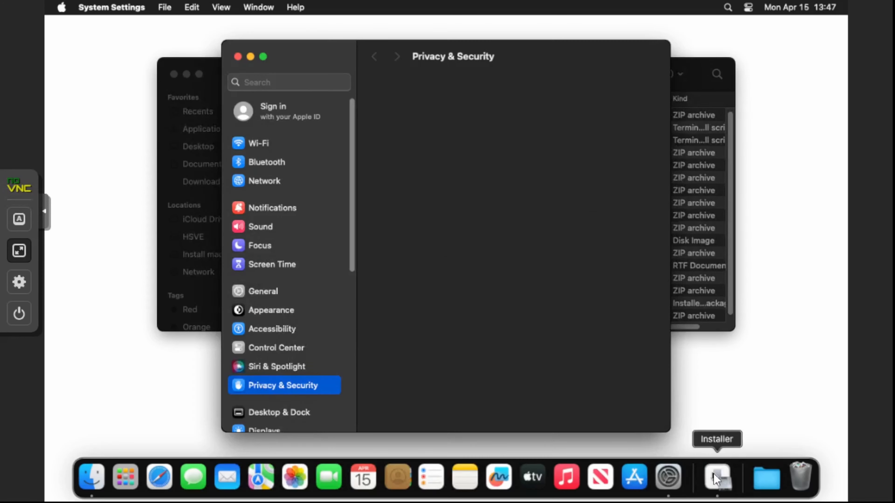
# - Close the finished Python installer, allow Downloads access, and move its package to the Trash
pyautogui.click(716, 475)
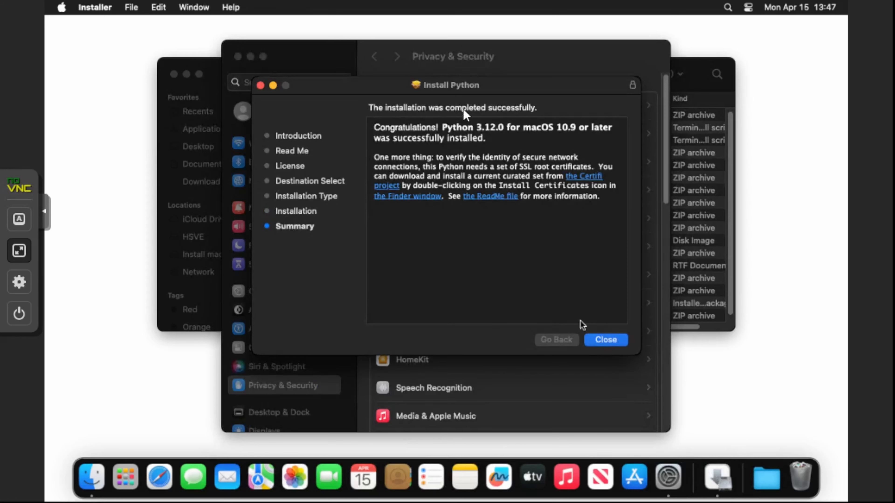
pyautogui.click(609, 339)
pyautogui.click(493, 174)
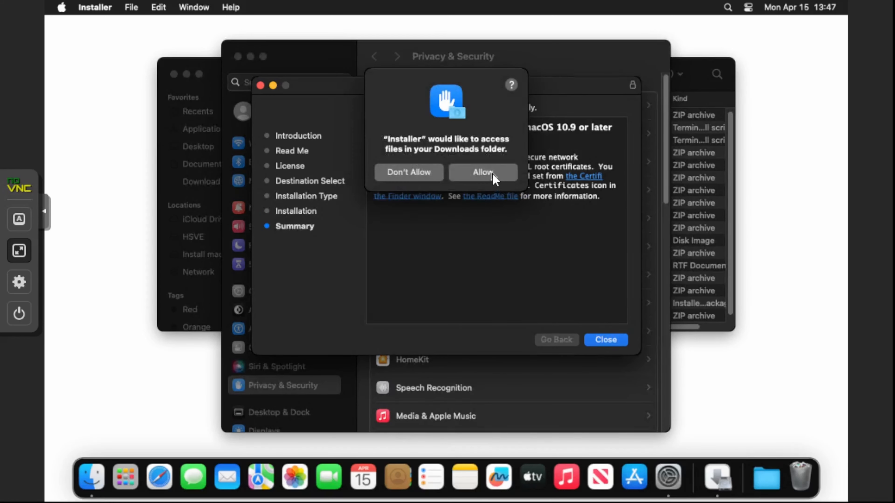
pyautogui.click(473, 274)
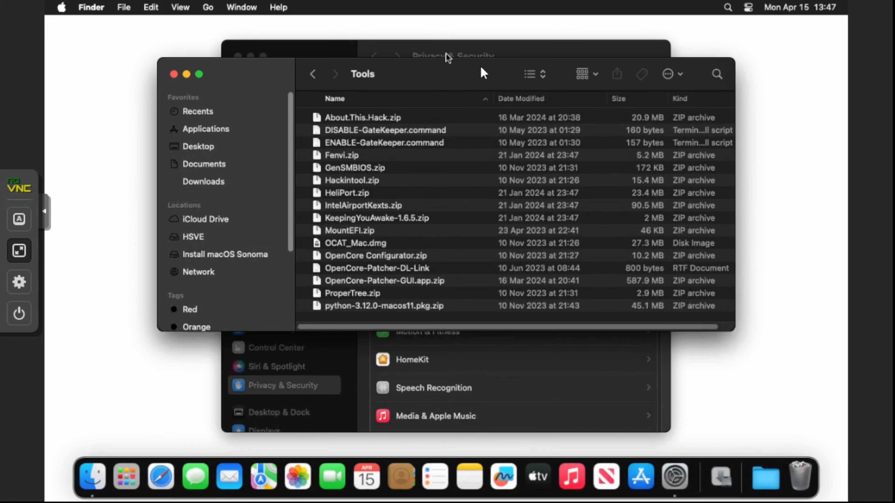
# - Run the Mount EFI quick action on the macOS volume from Go > Computer, authorizing with the admin password
pyautogui.click(313, 73)
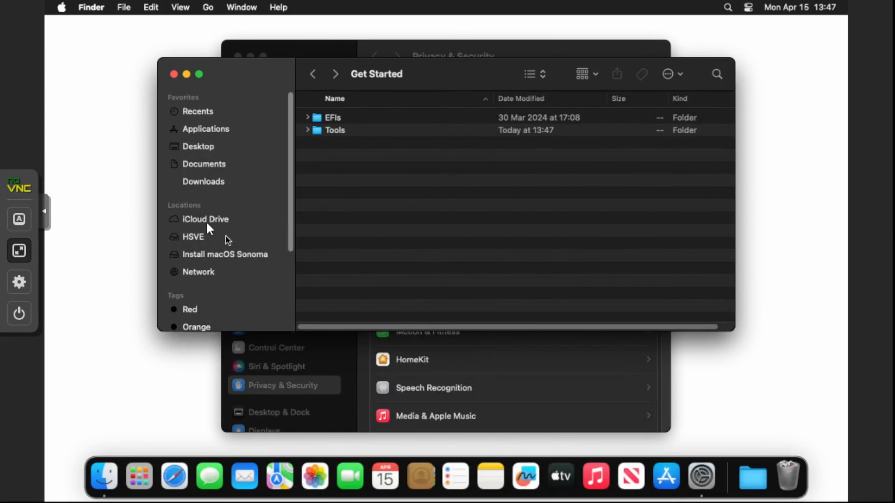
pyautogui.click(208, 7)
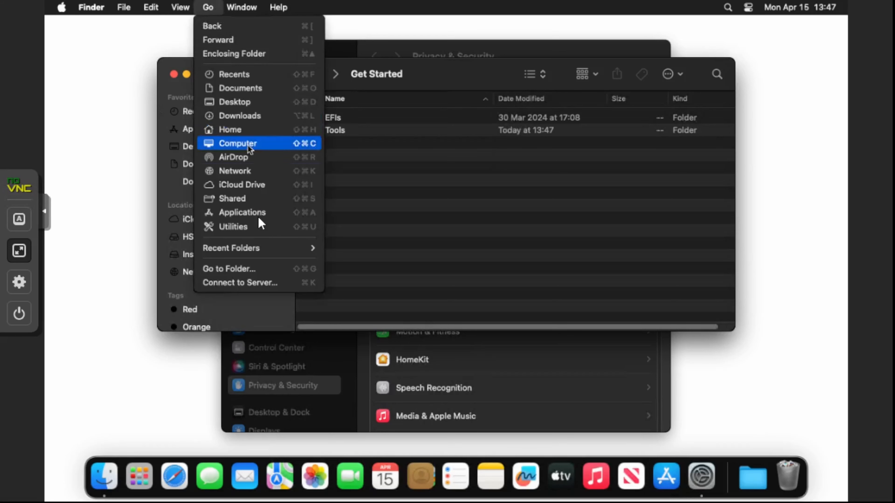
pyautogui.click(245, 145)
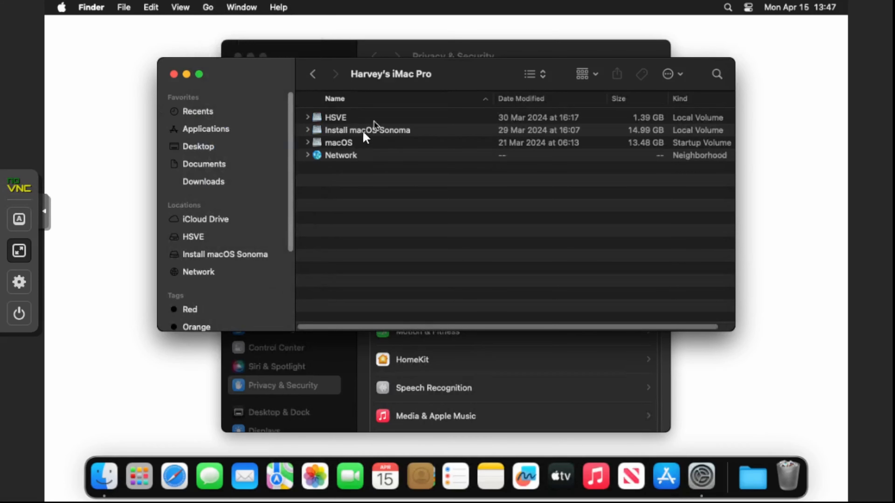
pyautogui.click(344, 142)
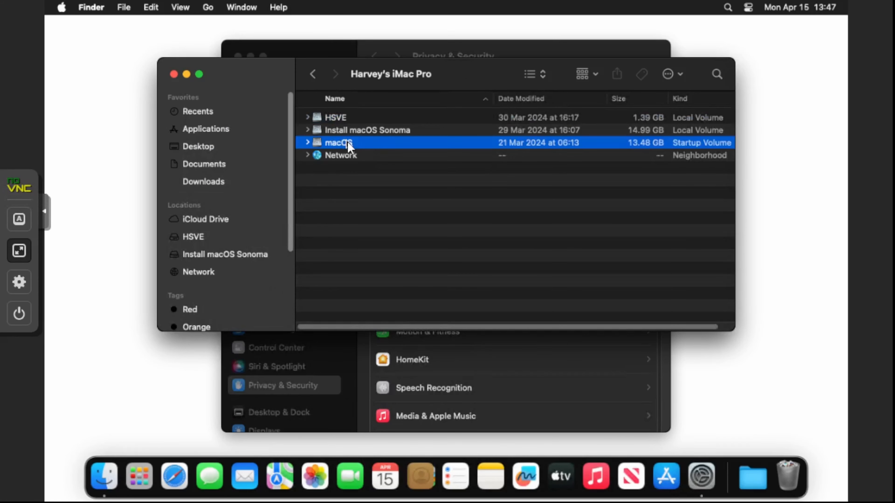
pyautogui.rightClick(348, 142)
pyautogui.moveTo(470, 293)
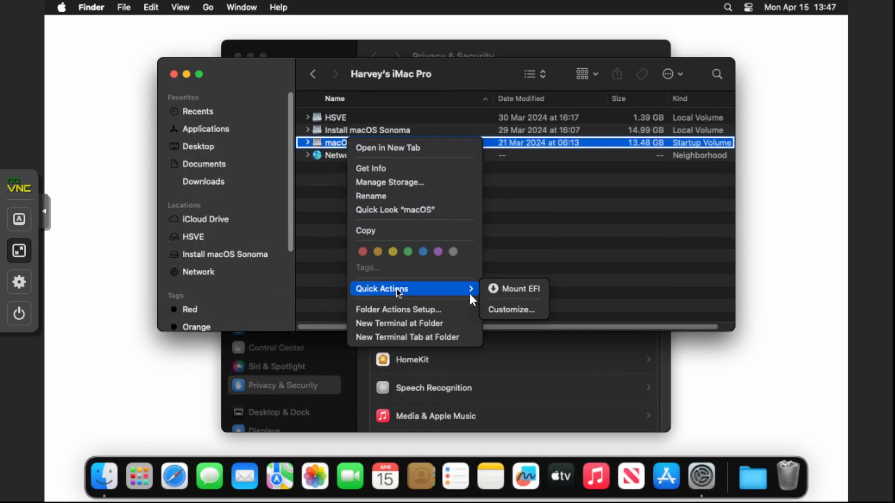
pyautogui.click(506, 295)
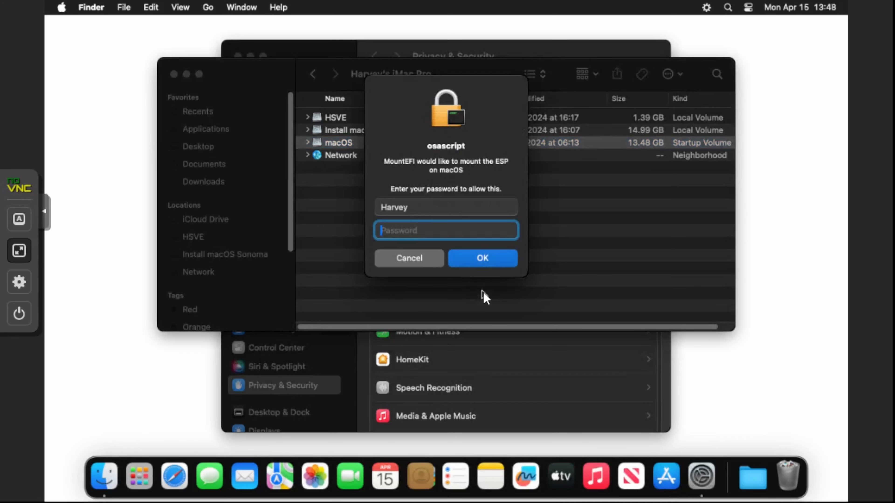
pyautogui.write('••••••••••')
pyautogui.press('Return')
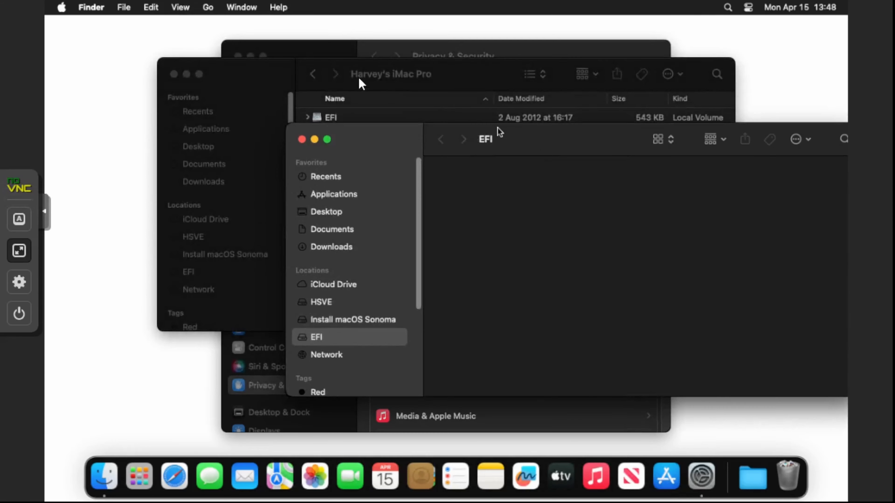
# - Navigate to Downloads > Get Started > EFIs > Without Verbose
pyautogui.click(358, 76)
pyautogui.click(312, 75)
pyautogui.click(312, 75)
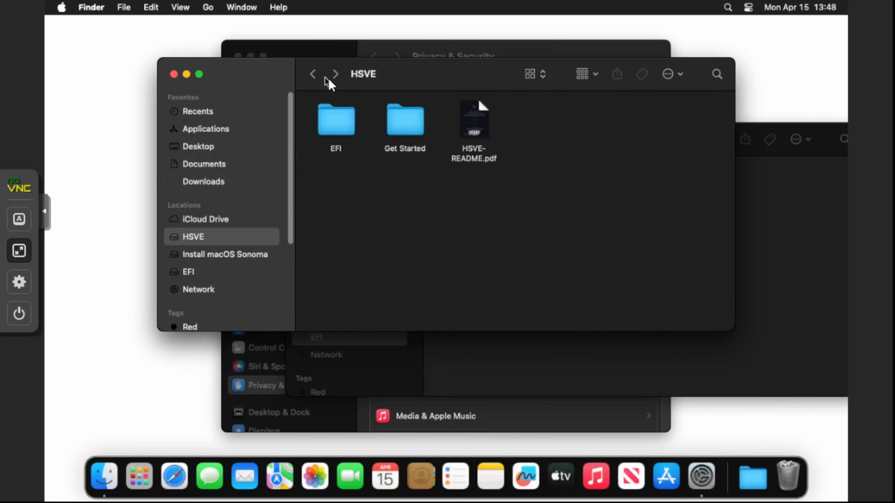
pyautogui.click(312, 75)
pyautogui.doubleClick(330, 115)
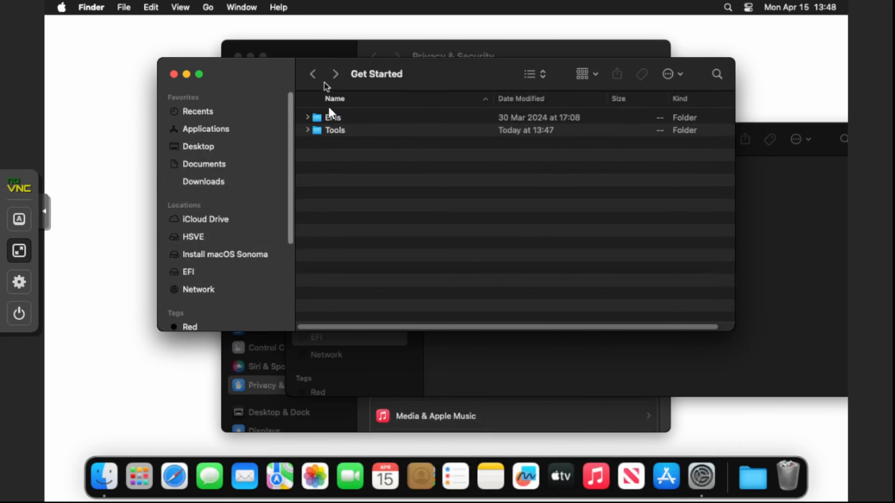
pyautogui.click(314, 75)
pyautogui.doubleClick(341, 117)
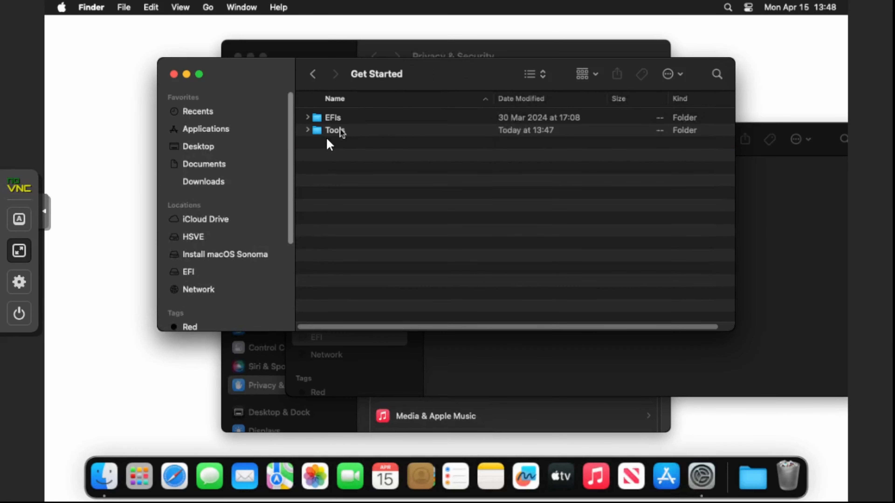
pyautogui.doubleClick(333, 119)
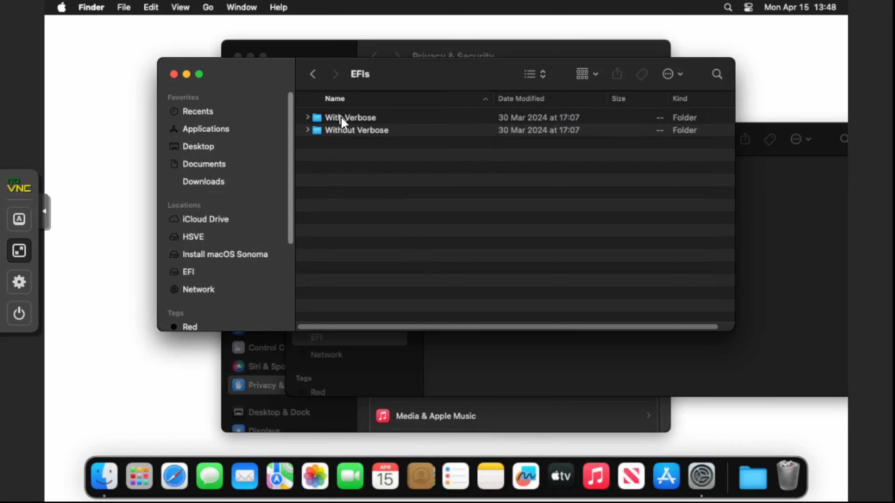
pyautogui.doubleClick(355, 130)
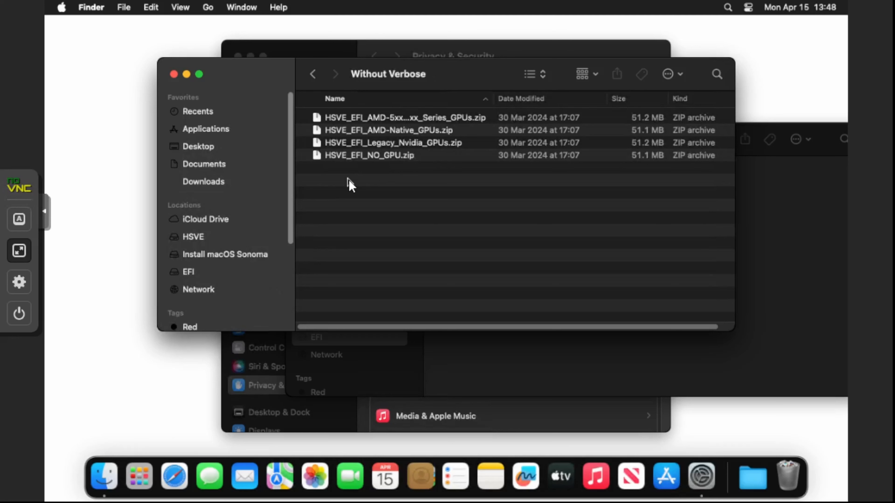
pyautogui.click(312, 75)
pyautogui.click(318, 81)
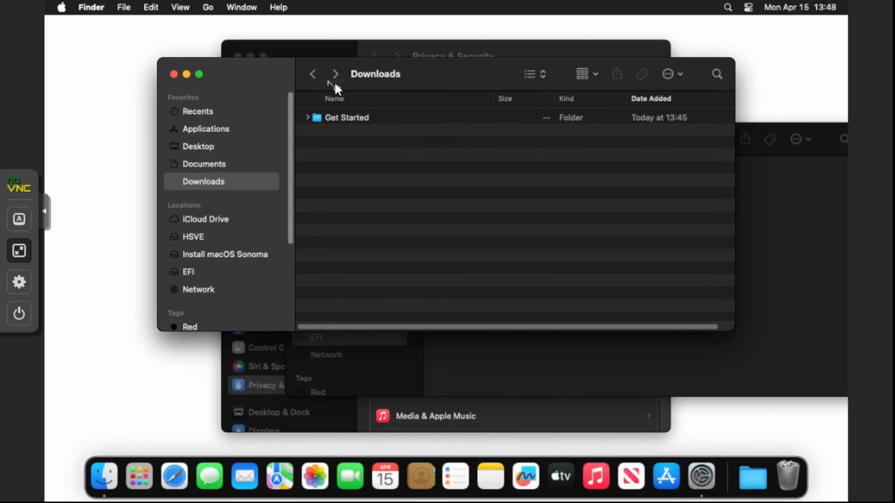
pyautogui.click(334, 80)
pyautogui.click(333, 80)
pyautogui.click(333, 79)
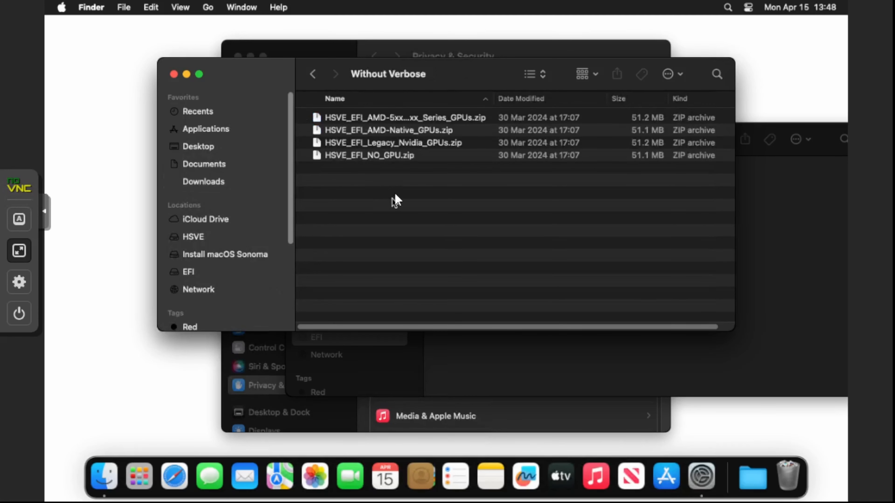
# - Extract the HSVE_EFI_AMD-Native_GPUs archive and open the extracted folder
pyautogui.rightClick(406, 130)
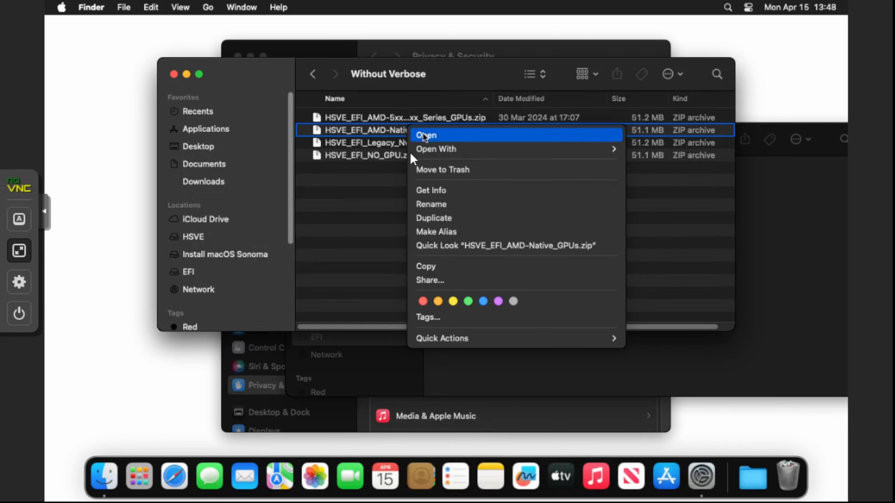
pyautogui.click(425, 136)
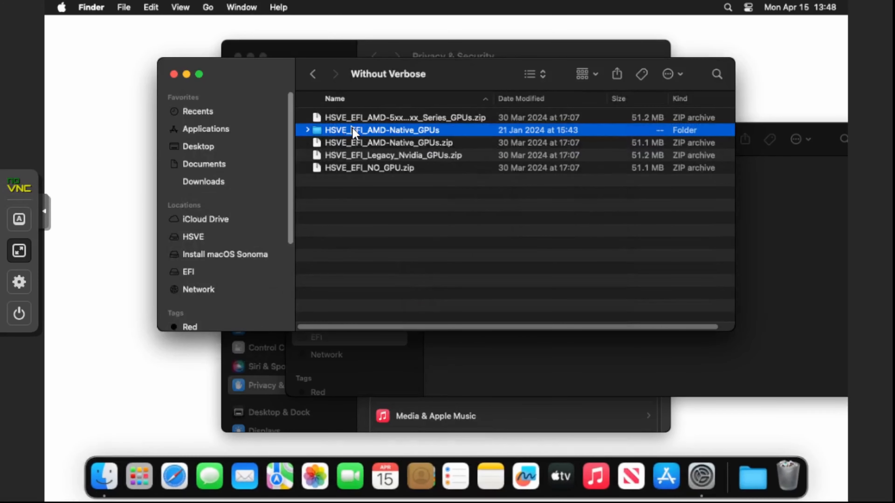
pyautogui.doubleClick(353, 130)
# - Copy its EFI folder and paste it into the mounted EFI volume
pyautogui.rightClick(329, 118)
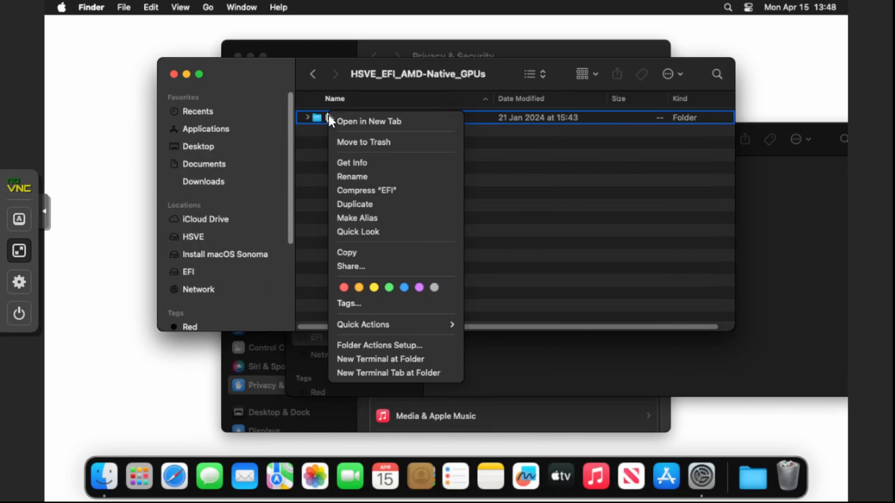
pyautogui.click(375, 253)
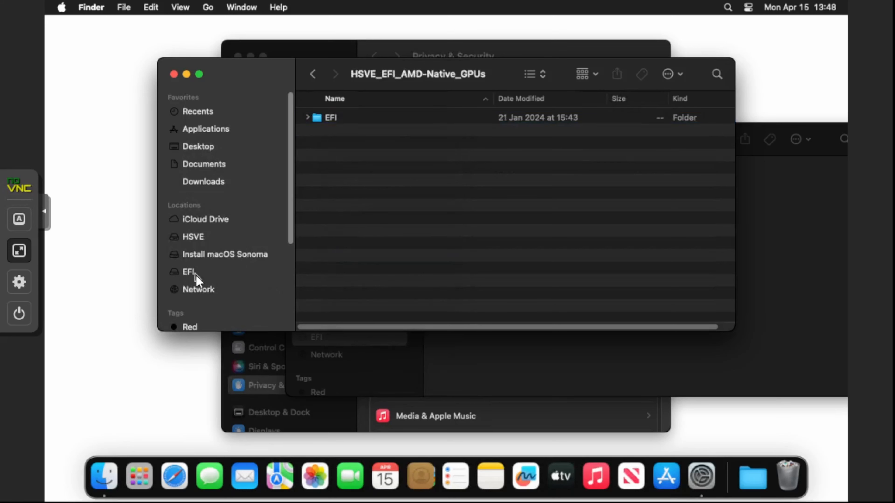
pyautogui.click(191, 272)
pyautogui.rightClick(433, 171)
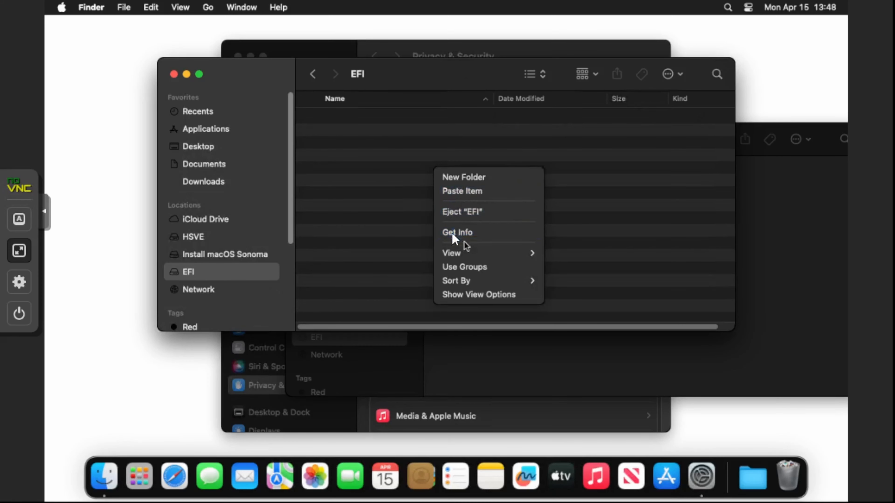
pyautogui.click(442, 198)
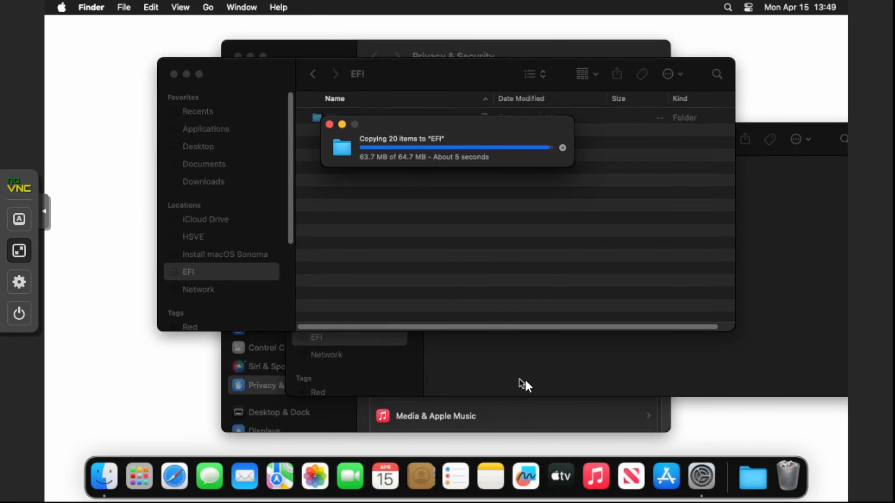
# - Return to Get Started > Tools and extract OpenCore Configurator.zip
pyautogui.click(535, 380)
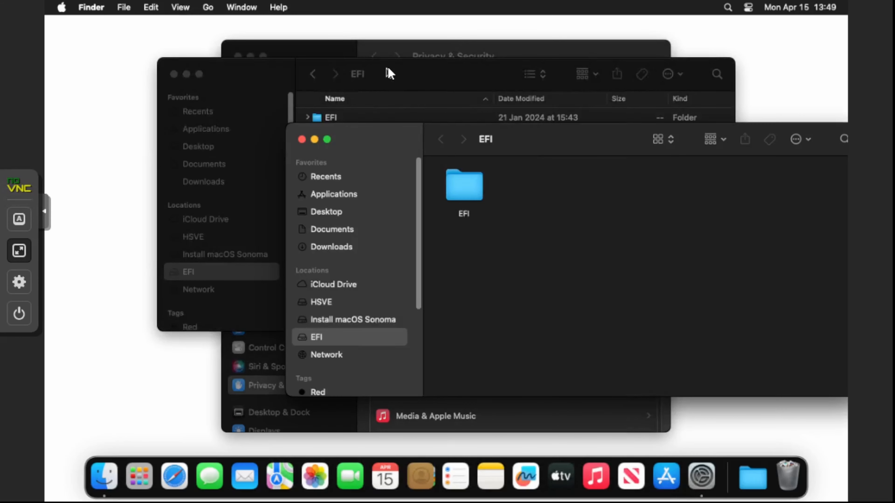
pyautogui.click(388, 69)
pyautogui.click(317, 74)
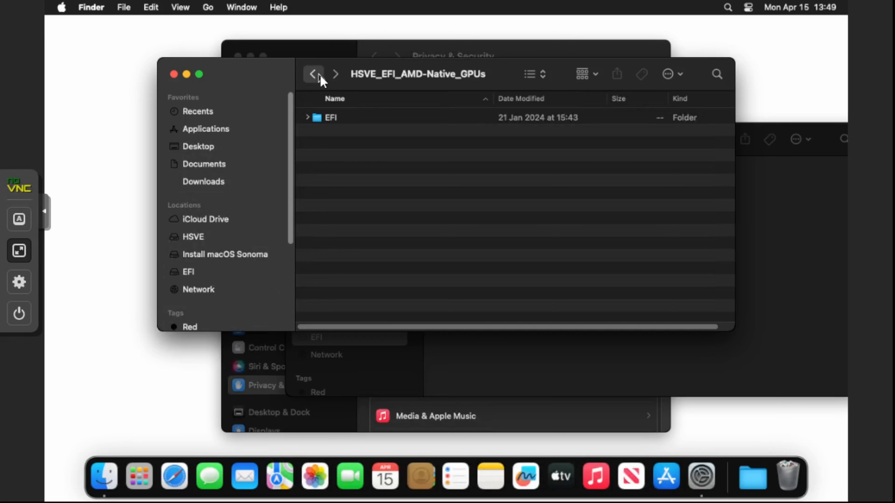
pyautogui.click(320, 75)
pyautogui.click(320, 74)
pyautogui.click(319, 75)
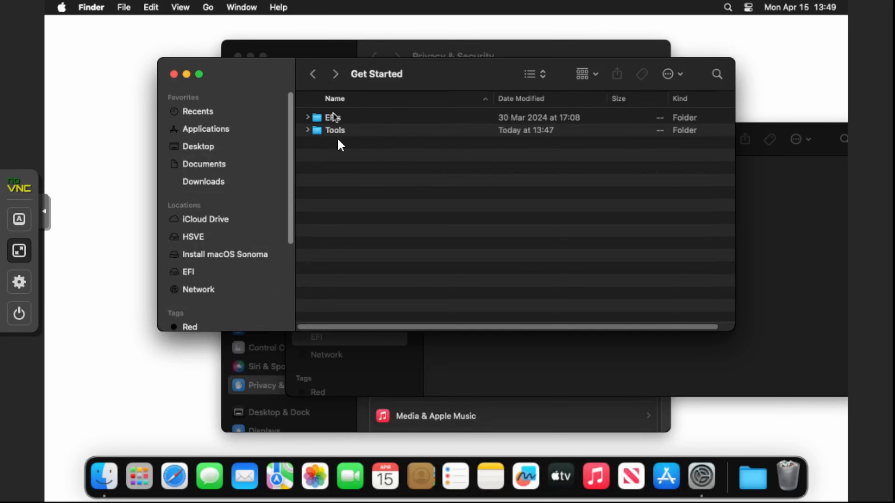
pyautogui.doubleClick(342, 130)
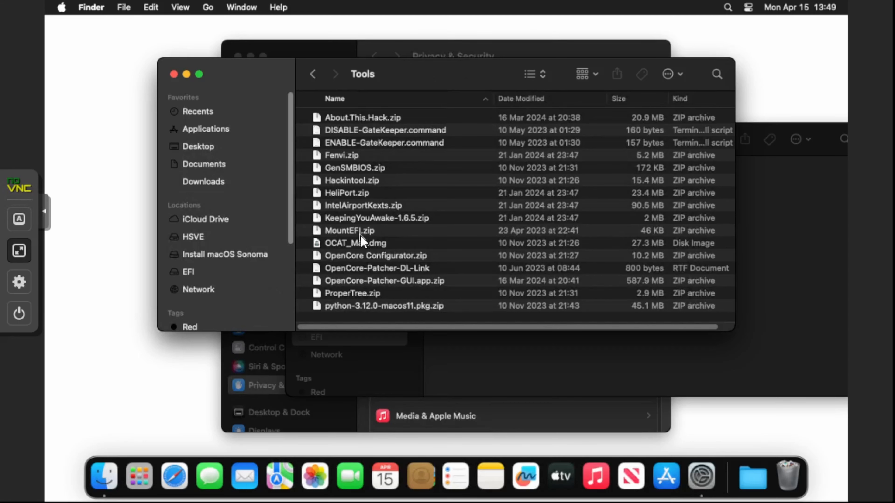
pyautogui.rightClick(356, 256)
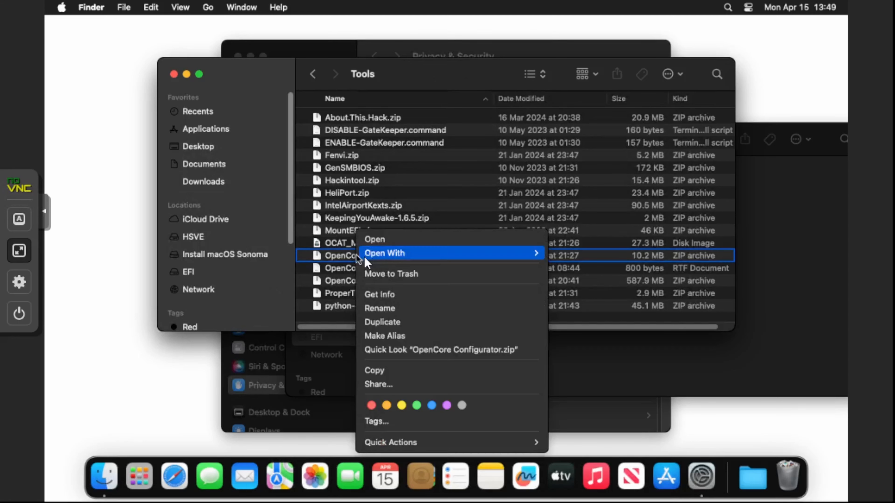
pyautogui.click(389, 241)
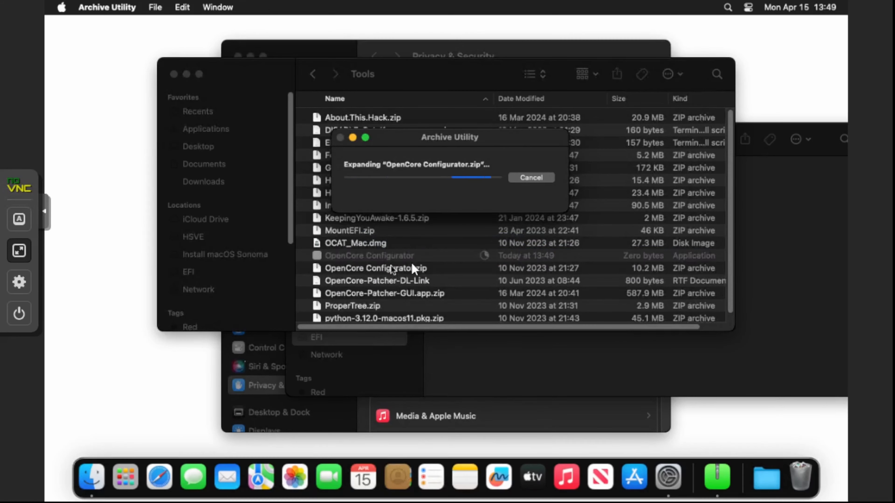
# - Launch OpenCore Configurator, overriding the unverified-developer warning
pyautogui.rightClick(413, 256)
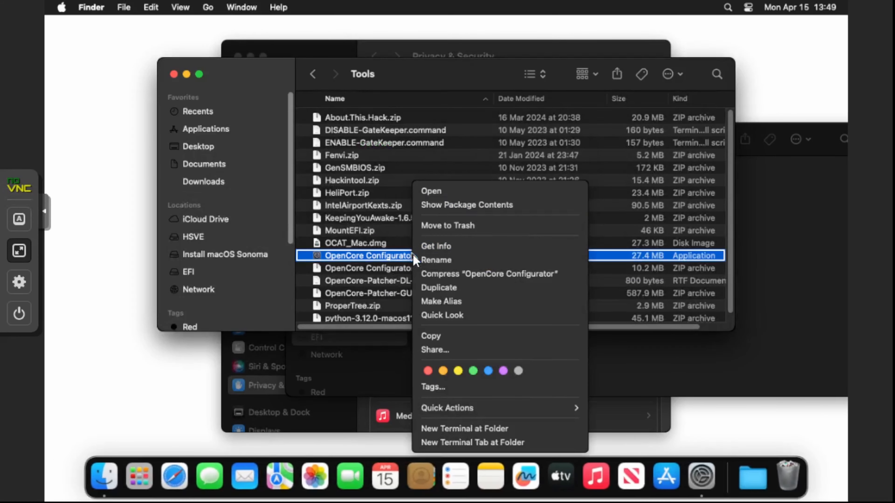
pyautogui.click(438, 190)
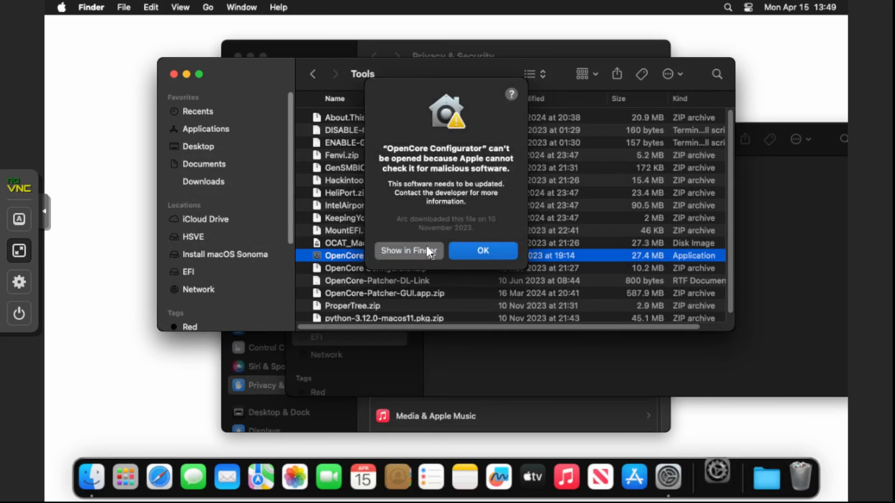
pyautogui.click(466, 252)
pyautogui.rightClick(371, 256)
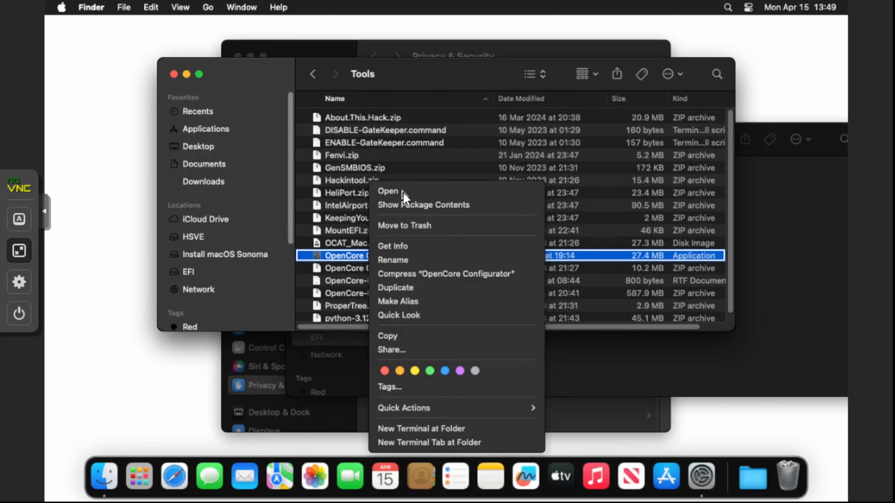
pyautogui.click(404, 192)
pyautogui.click(441, 246)
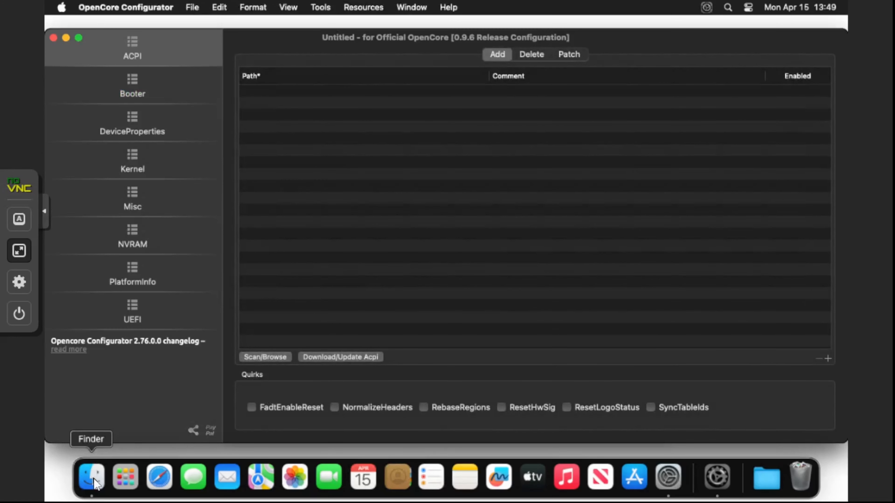
# - Open EFI > OC > config.plist from the EFI volume in OpenCore Configurator and dismiss the validator
pyautogui.click(95, 481)
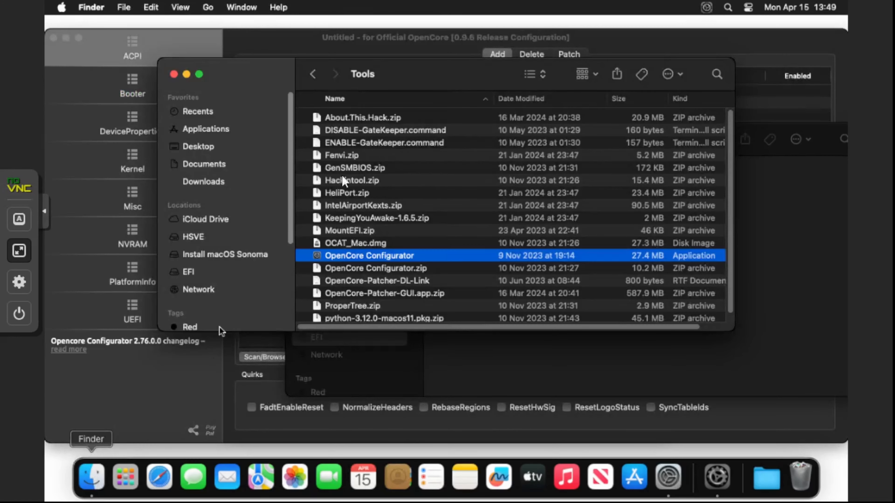
pyautogui.click(191, 272)
pyautogui.doubleClick(348, 120)
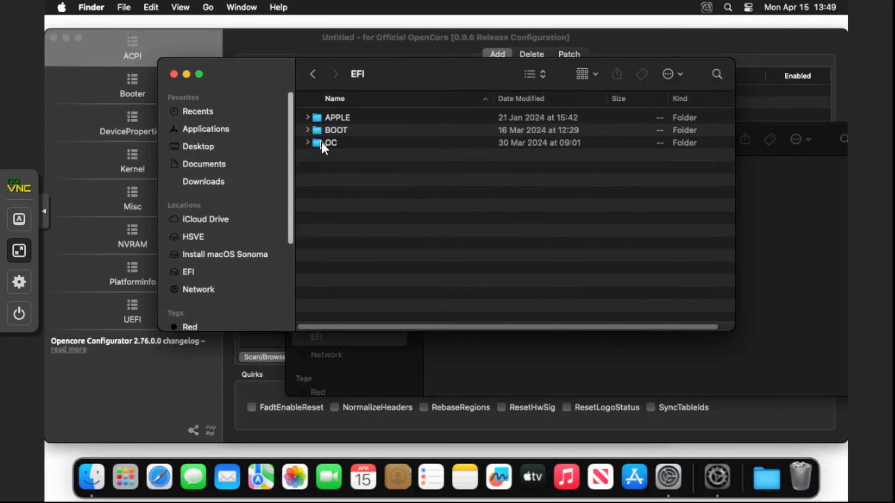
pyautogui.doubleClick(323, 145)
pyautogui.rightClick(337, 168)
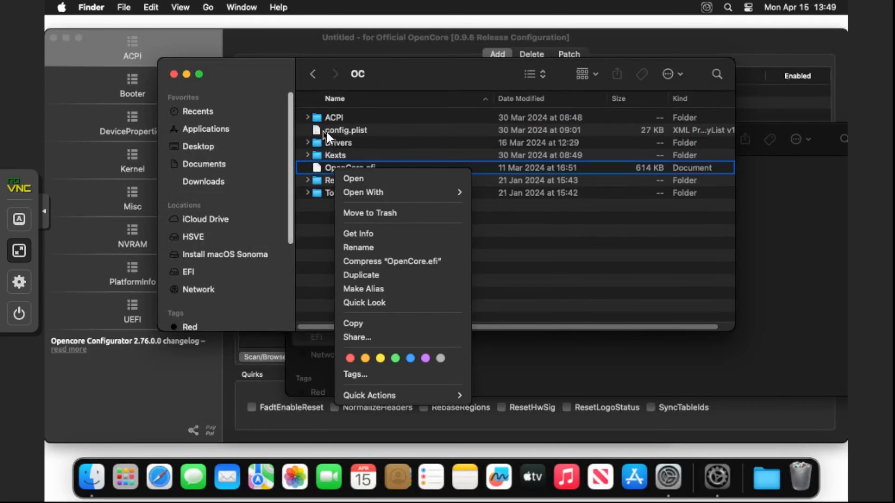
pyautogui.rightClick(326, 130)
pyautogui.moveTo(451, 155)
pyautogui.click(507, 154)
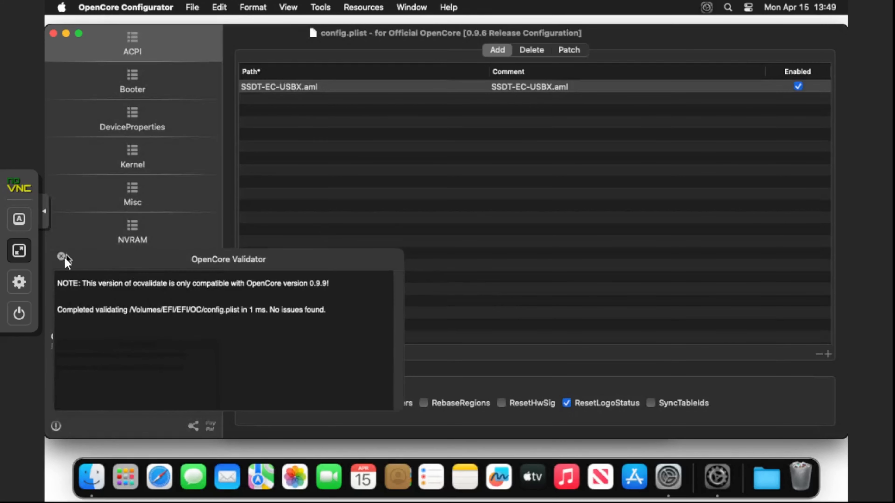
pyautogui.click(61, 256)
# - Under PlatformInfo, choose Macmini8,1 as the SMBIOS model
pyautogui.click(139, 278)
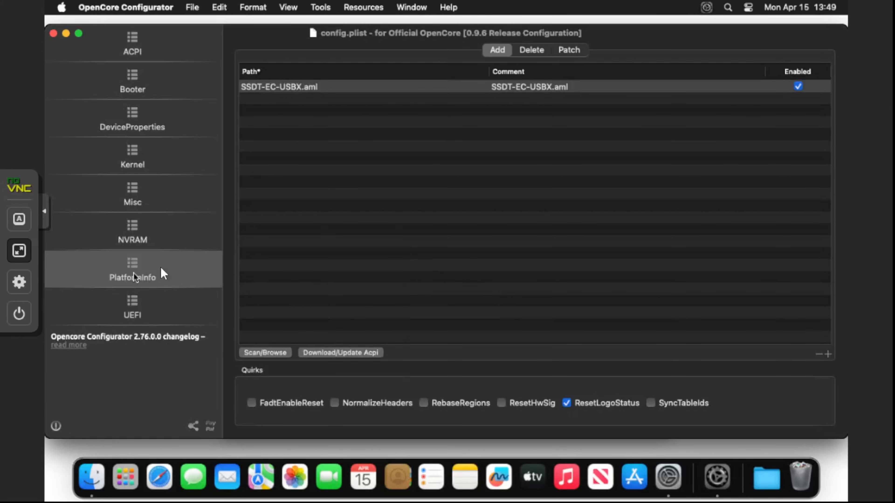
pyautogui.click(599, 379)
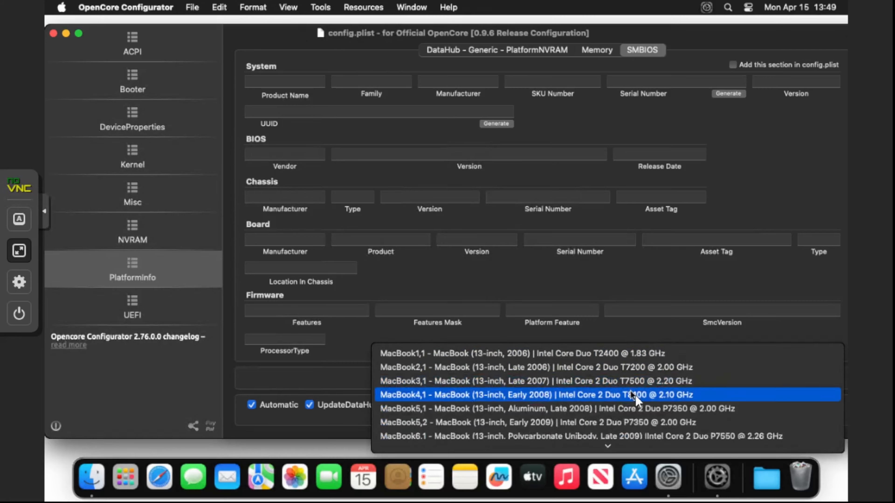
pyautogui.scroll(-10, 634, 399)
pyautogui.scroll(-20, 638, 401)
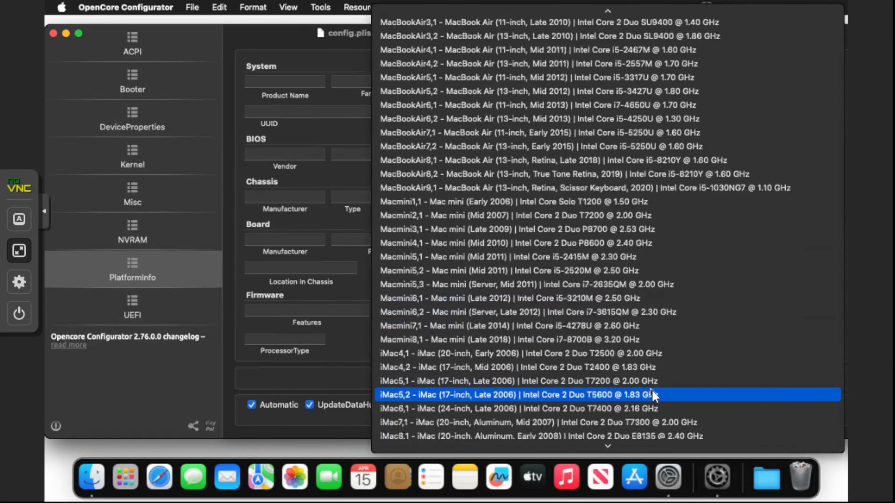
pyautogui.scroll(-2, 652, 397)
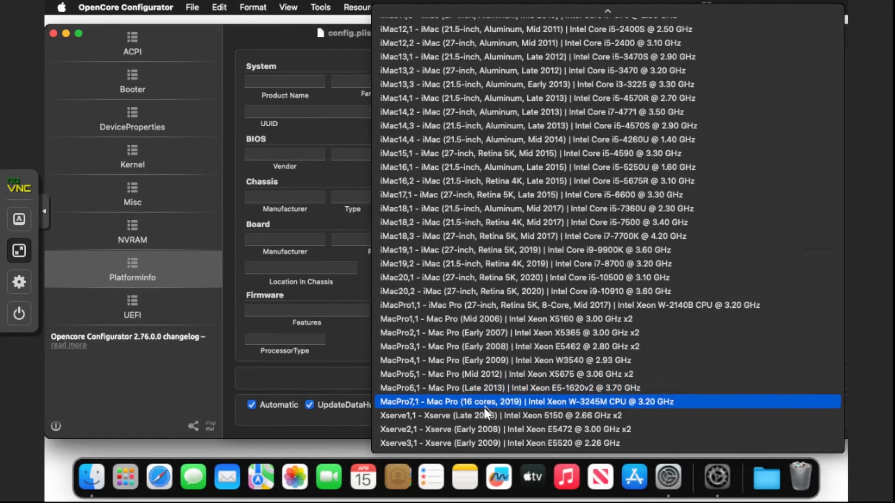
pyautogui.scroll(10, 458, 151)
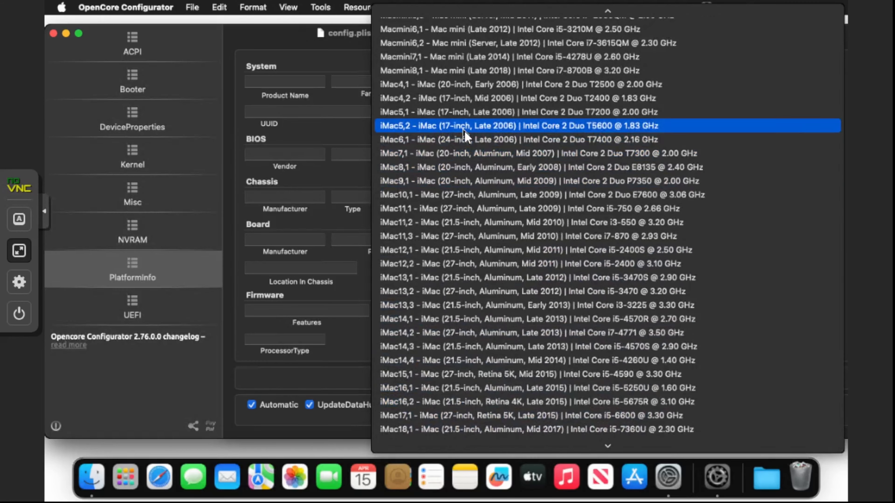
pyautogui.scroll(4, 453, 199)
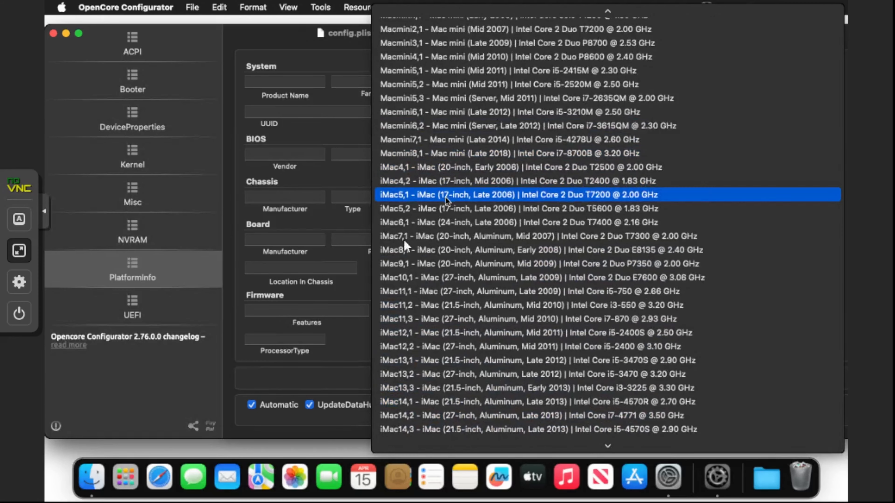
pyautogui.click(456, 154)
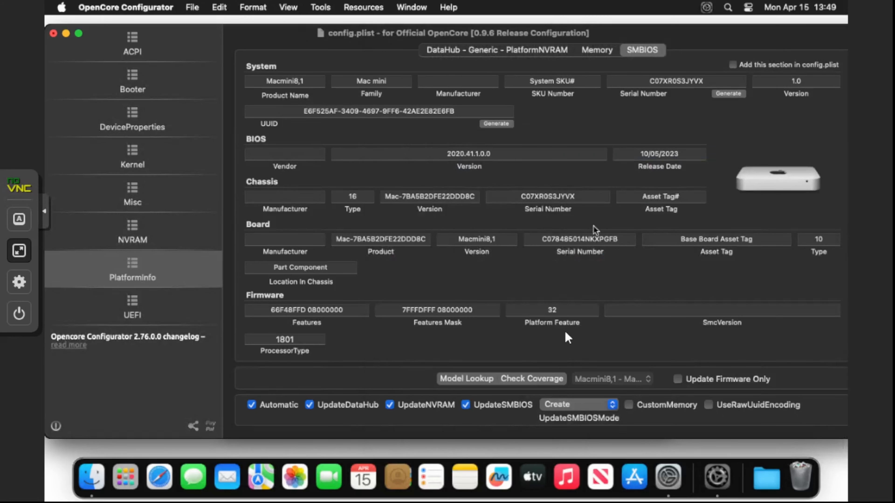
pyautogui.click(597, 49)
pyautogui.click(642, 50)
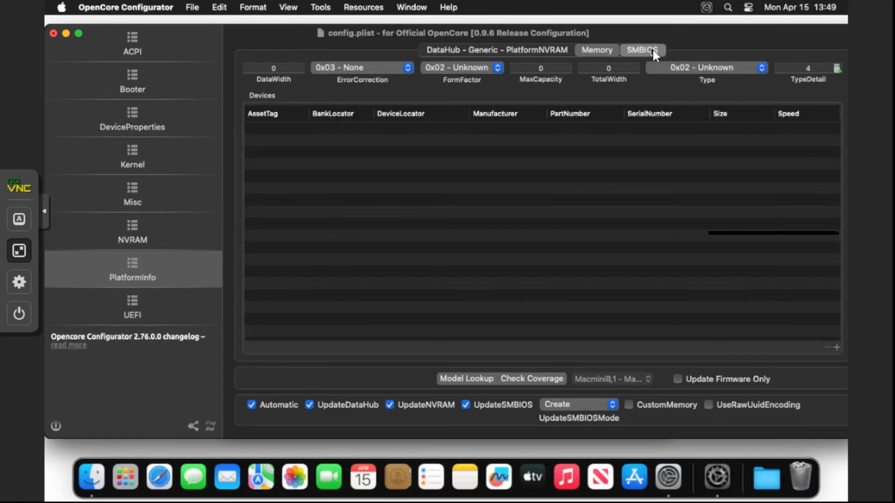
# - Generate a new serial number and UUID, then save config.plist
pyautogui.click(726, 94)
pyautogui.click(726, 94)
pyautogui.click(726, 94)
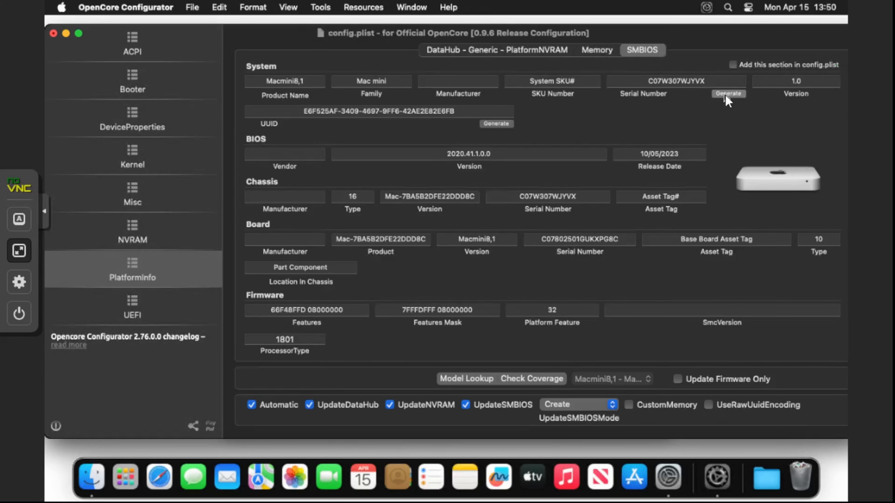
pyautogui.click(726, 95)
pyautogui.click(726, 94)
pyautogui.click(726, 94)
pyautogui.click(726, 95)
pyautogui.click(497, 124)
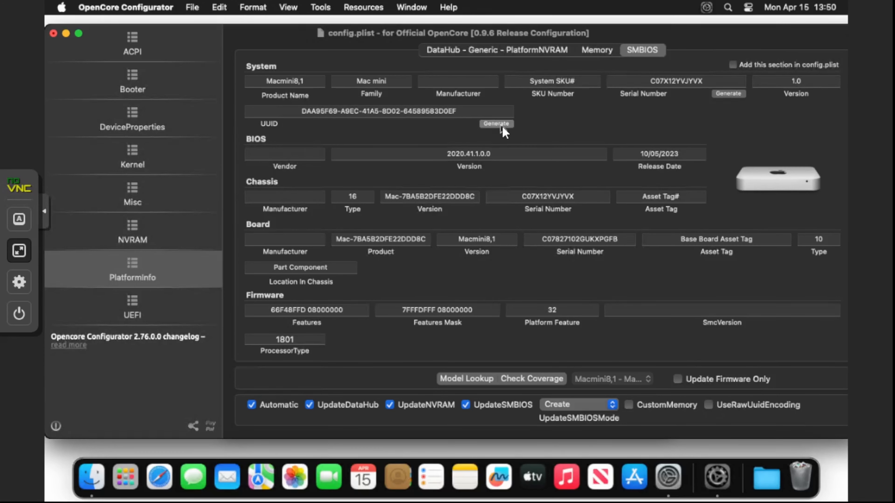
pyautogui.click(499, 125)
pyautogui.click(499, 125)
pyautogui.click(501, 124)
pyautogui.click(500, 124)
pyautogui.click(192, 7)
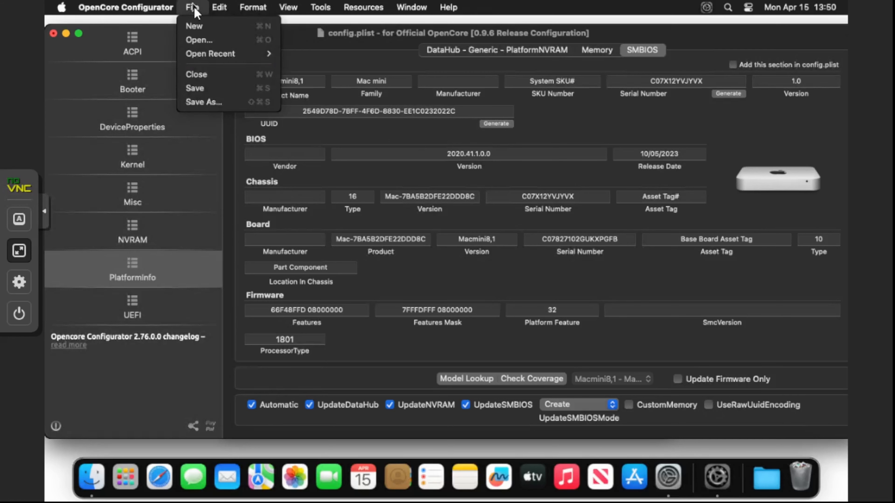
pyautogui.click(204, 89)
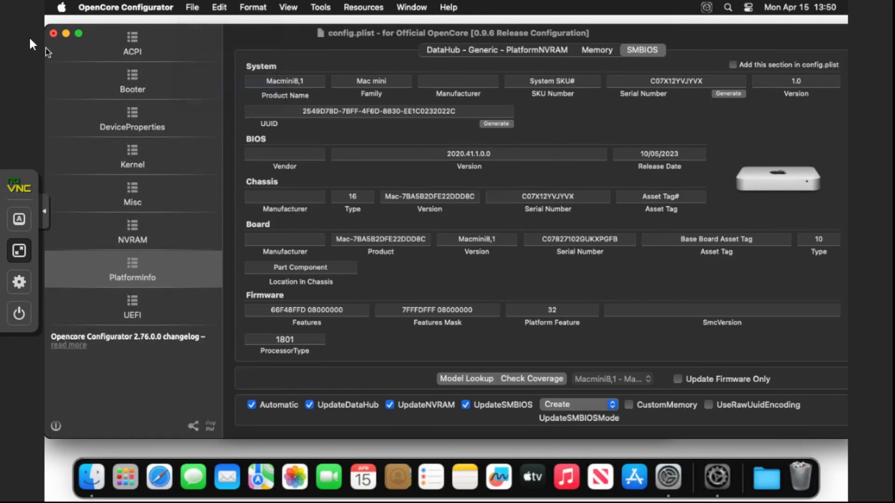
# - Close OpenCore Configurator and shut down macOS from the Apple menu
pyautogui.click(53, 33)
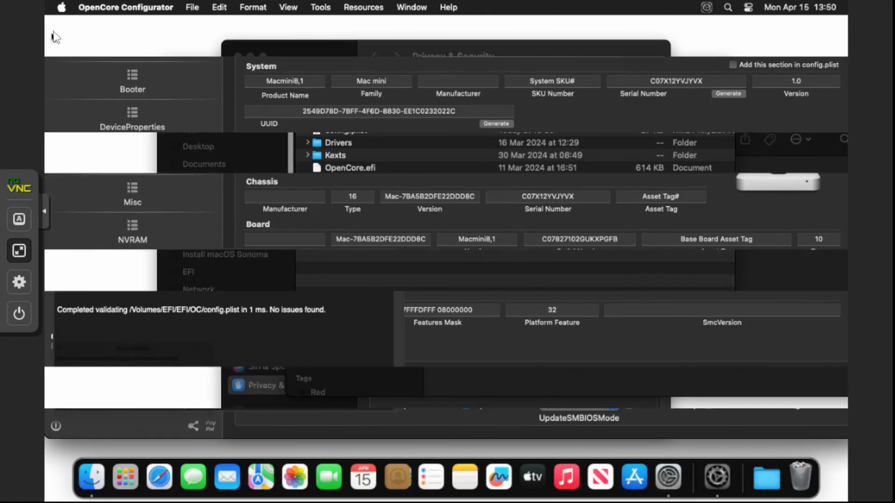
pyautogui.click(58, 10)
pyautogui.click(88, 149)
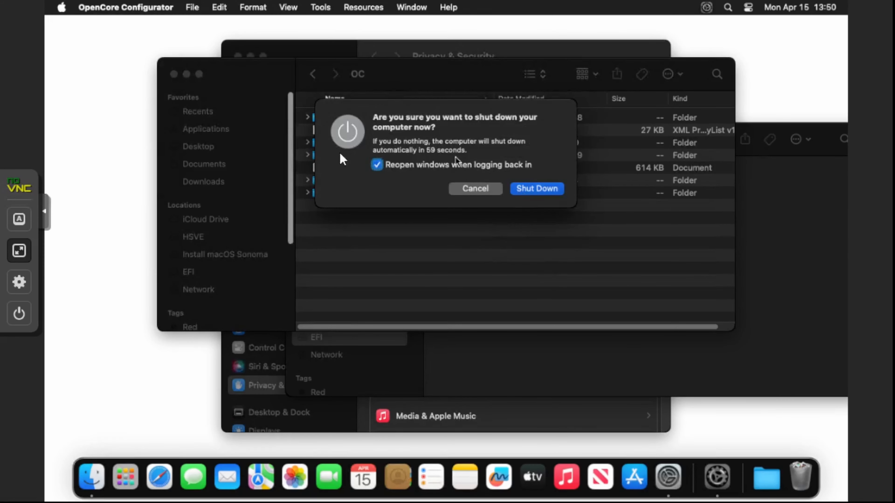
pyautogui.click(536, 189)
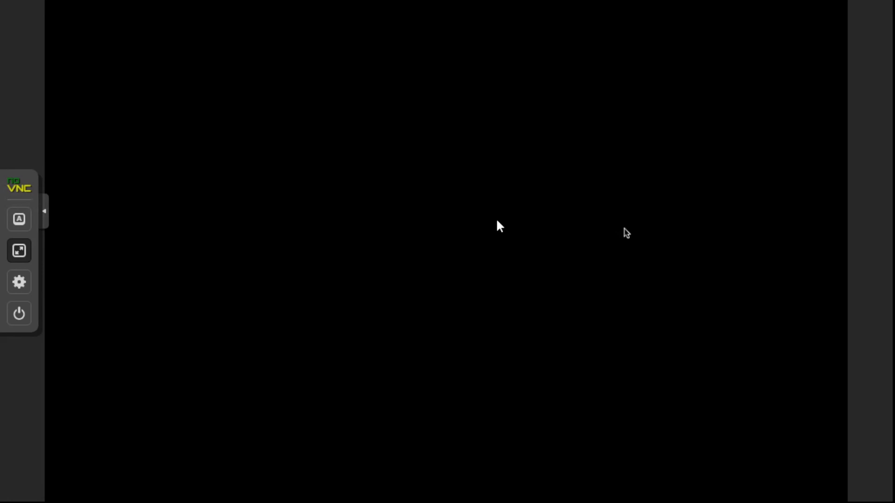
# - Detach VM 107's Hard Disks ide2 and ide0 in the Hardware list
pyautogui.press('Escape')
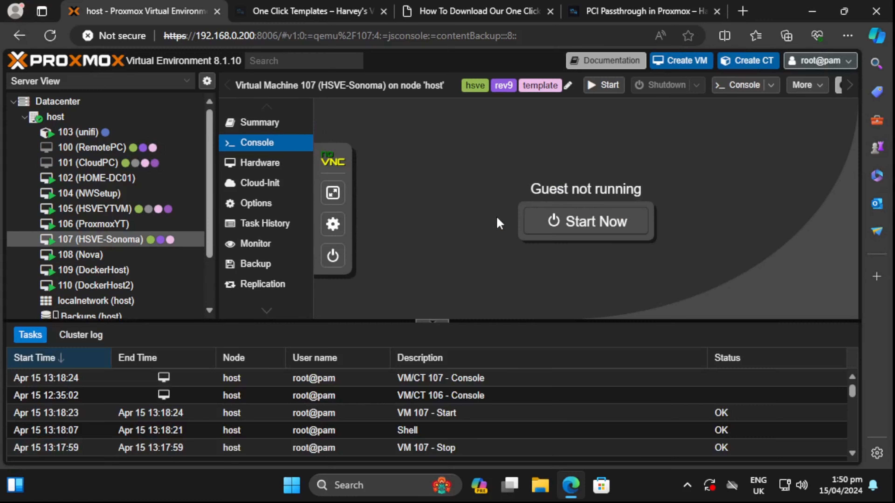
pyautogui.click(243, 164)
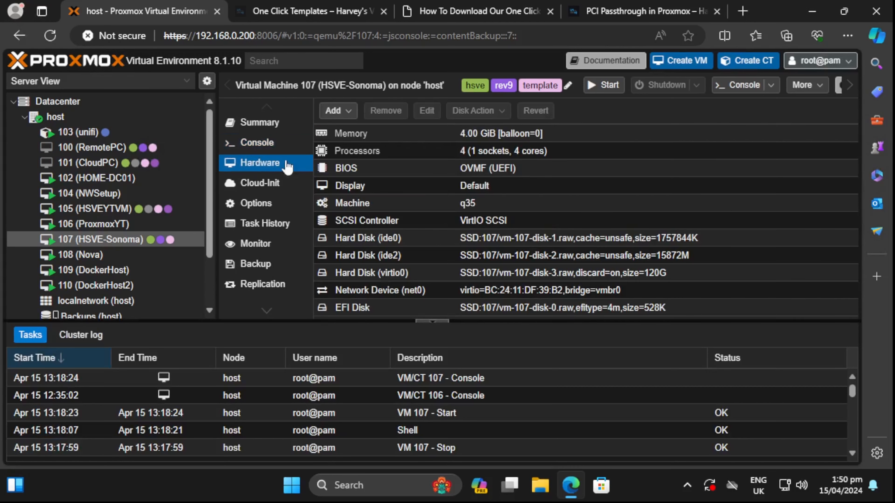
pyautogui.click(339, 251)
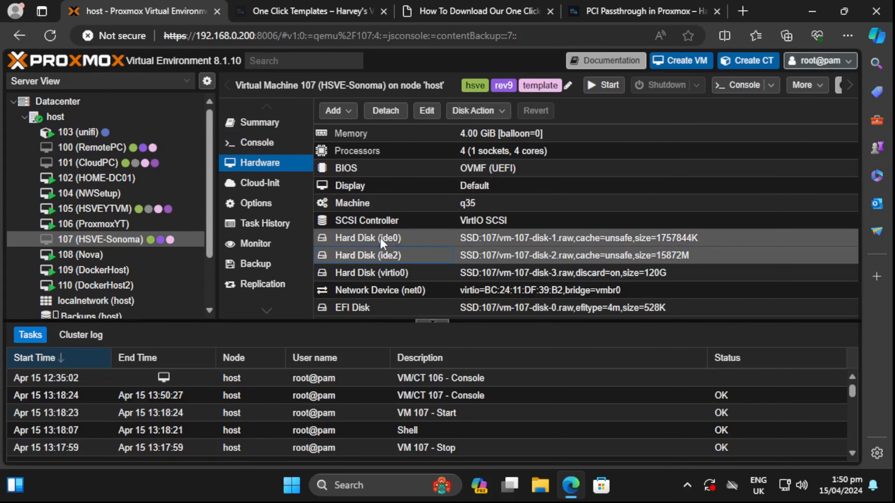
pyautogui.click(385, 110)
pyautogui.click(421, 290)
pyautogui.click(362, 240)
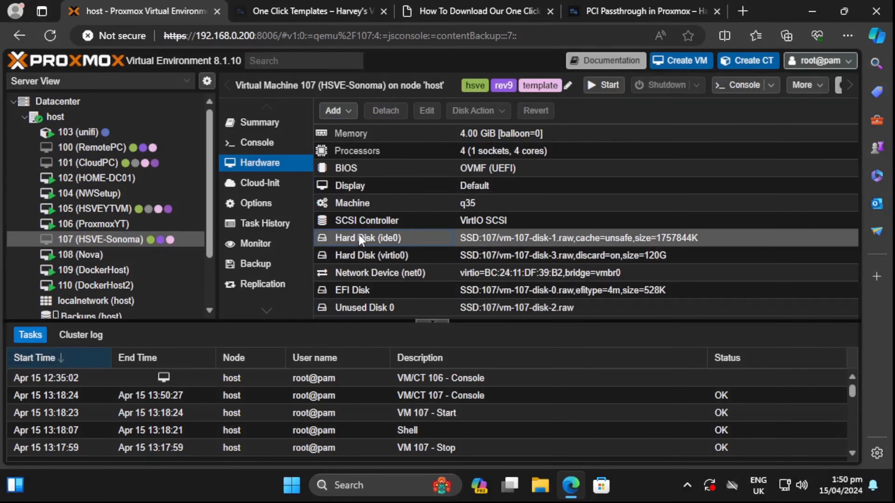
pyautogui.click(384, 111)
pyautogui.click(409, 287)
# - Remove Unused Disk 1 and Unused Disk 0 from VM 107's hardware
pyautogui.click(355, 291)
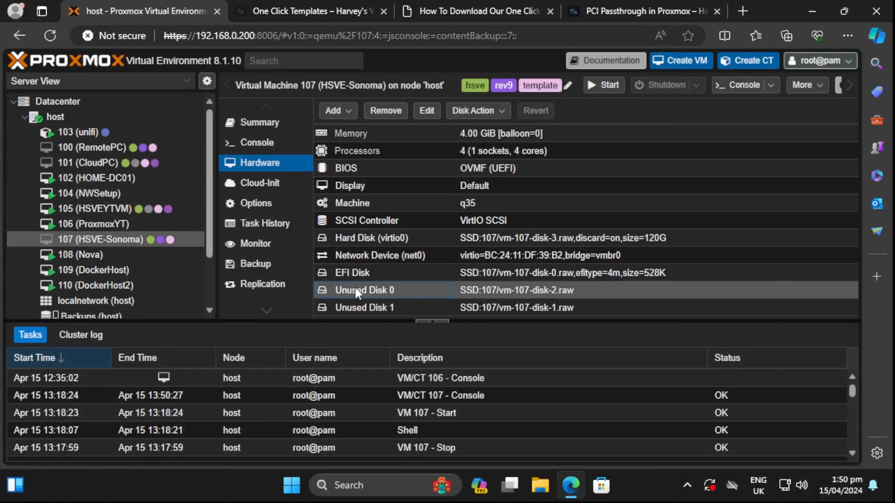
pyautogui.click(393, 309)
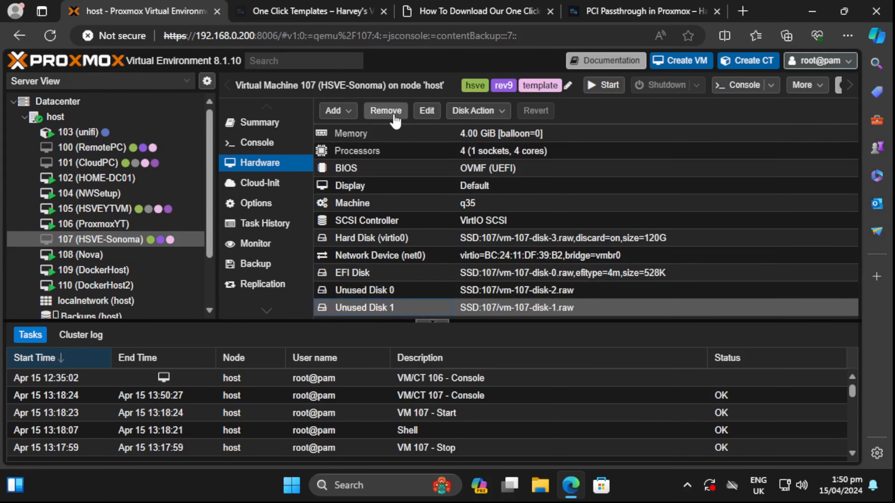
pyautogui.click(386, 110)
pyautogui.click(403, 287)
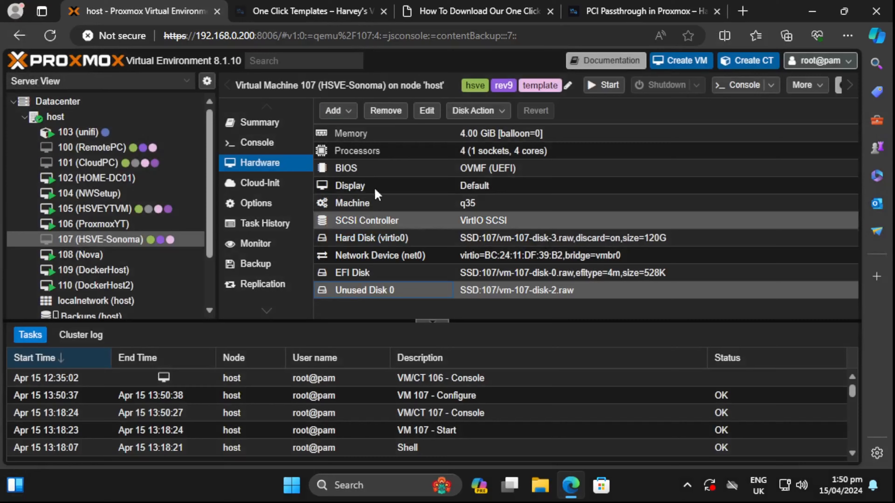
pyautogui.click(387, 112)
pyautogui.click(403, 287)
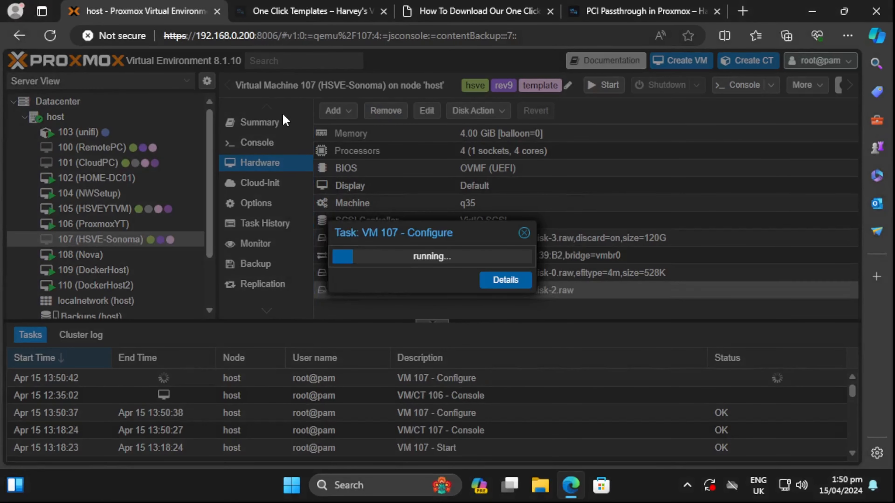
# - Open the VM console full screen with its control bar tucked away
pyautogui.click(276, 143)
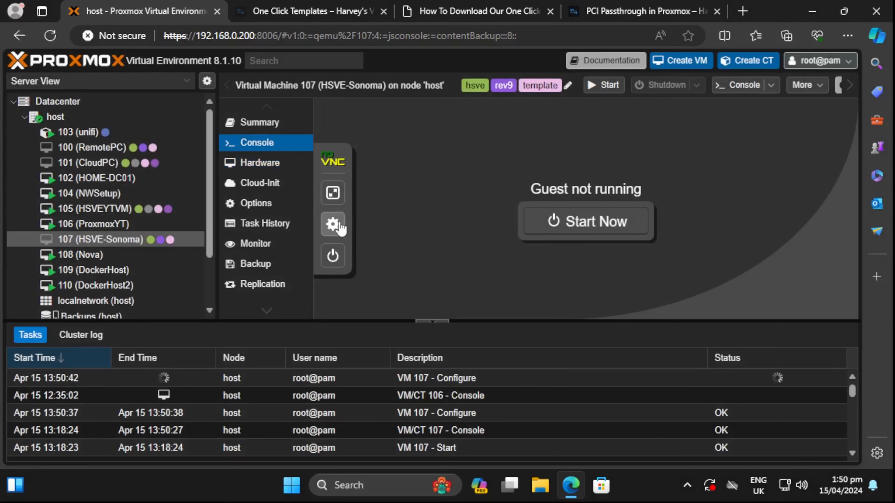
pyautogui.click(333, 192)
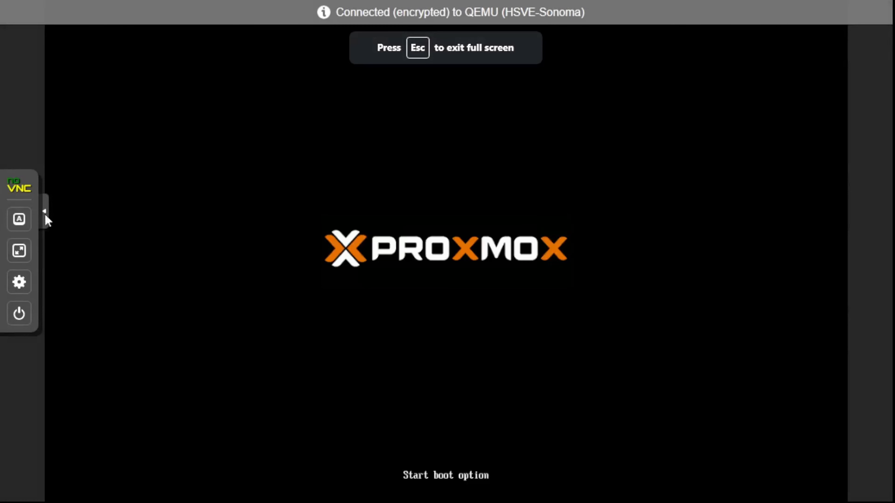
pyautogui.click(44, 211)
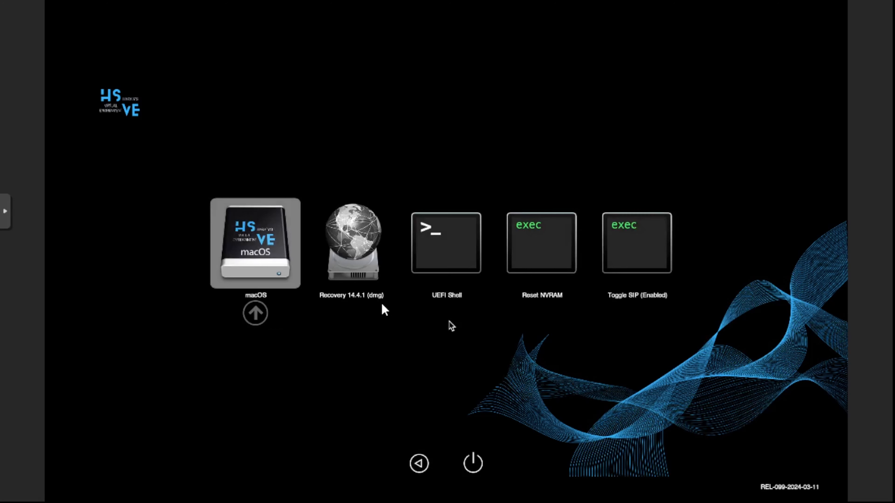
# - Boot macOS from the OpenCore picker and log in with the account password
pyautogui.press('Return')
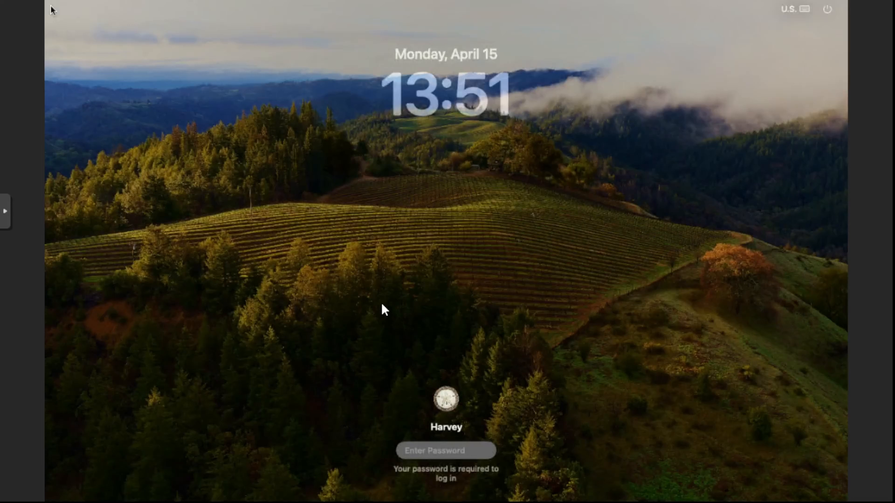
pyautogui.write('•')
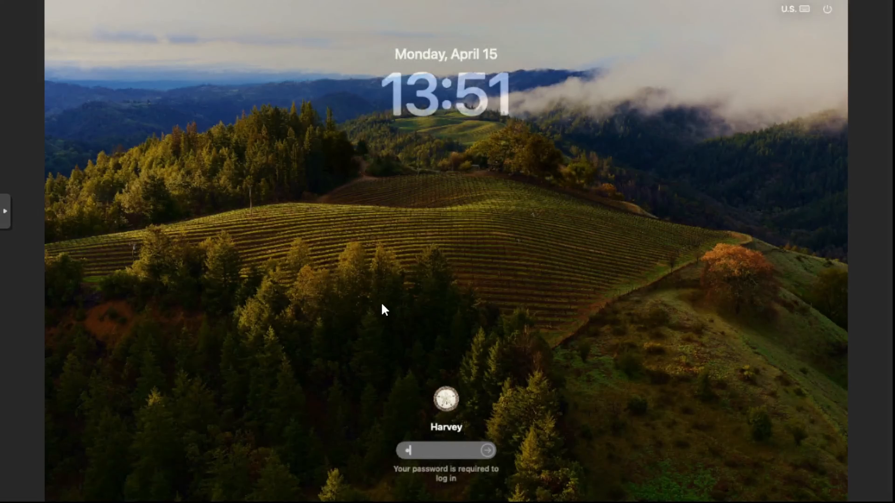
pyautogui.press('BackSpace')
pyautogui.press('BackSpace')
pyautogui.press('BackSpace')
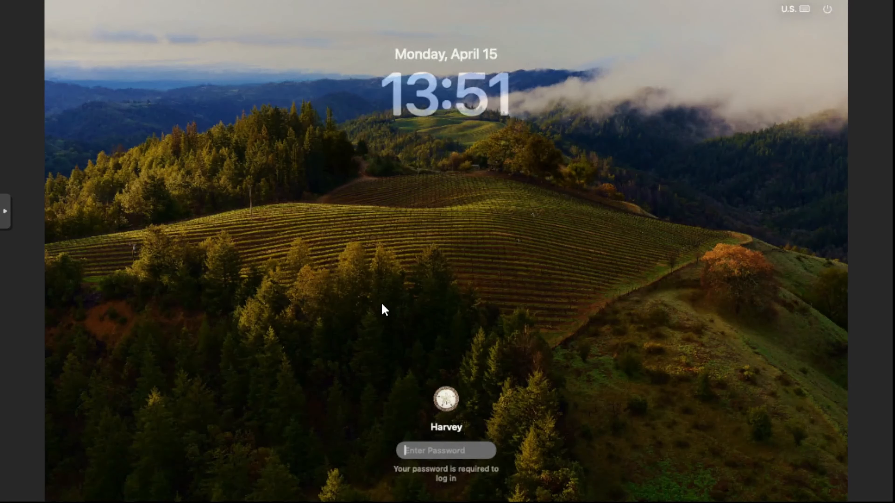
pyautogui.write('••••••')
pyautogui.press('Return')
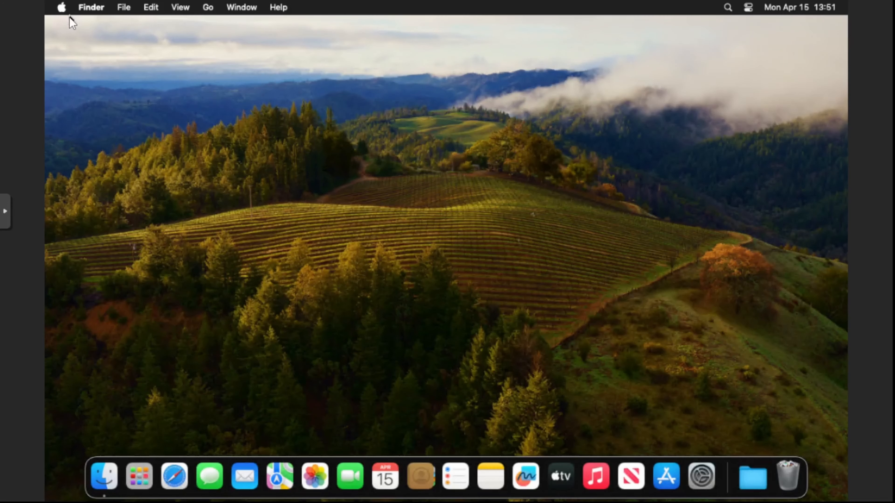
# - Check About This Mac shows macOS Sonoma 14.4.1 on a Mac mini, then close it
pyautogui.click(64, 7)
pyautogui.click(64, 7)
pyautogui.click(64, 7)
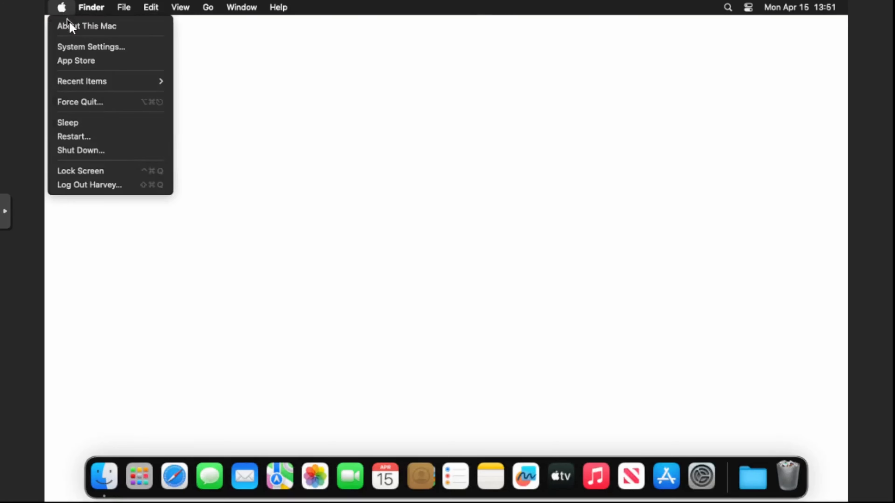
pyautogui.click(69, 22)
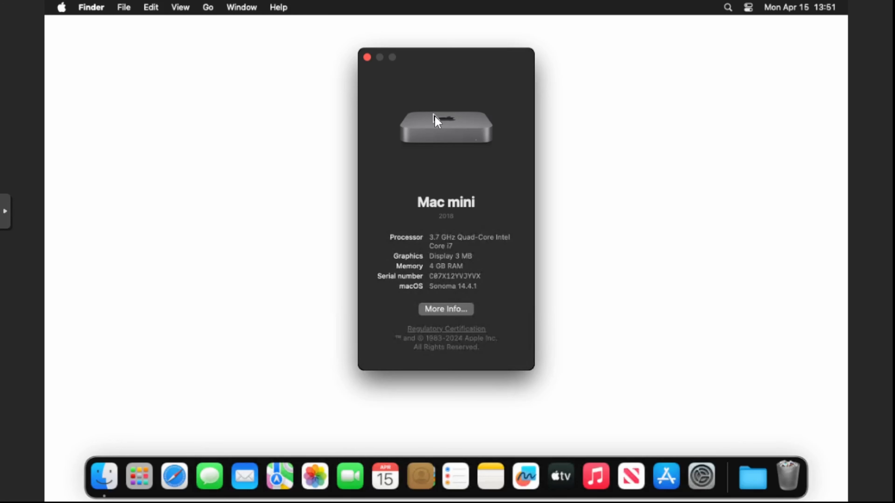
pyautogui.click(367, 57)
pyautogui.click(495, 159)
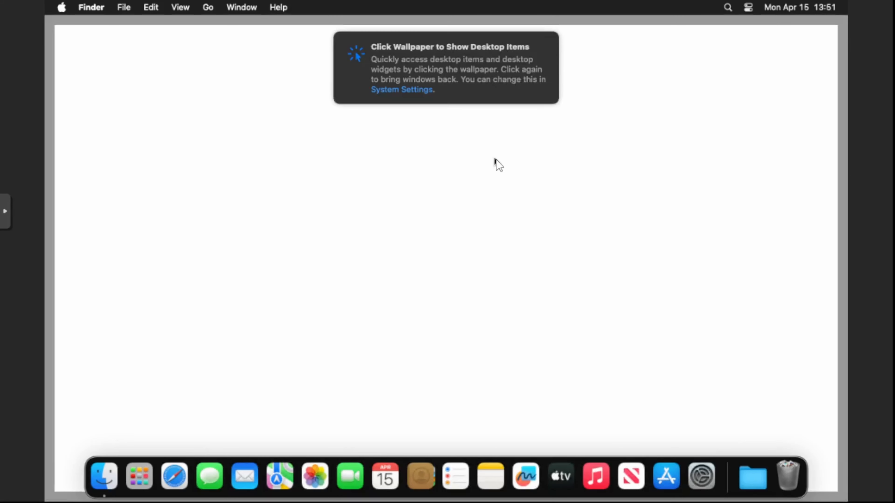
pyautogui.click(496, 159)
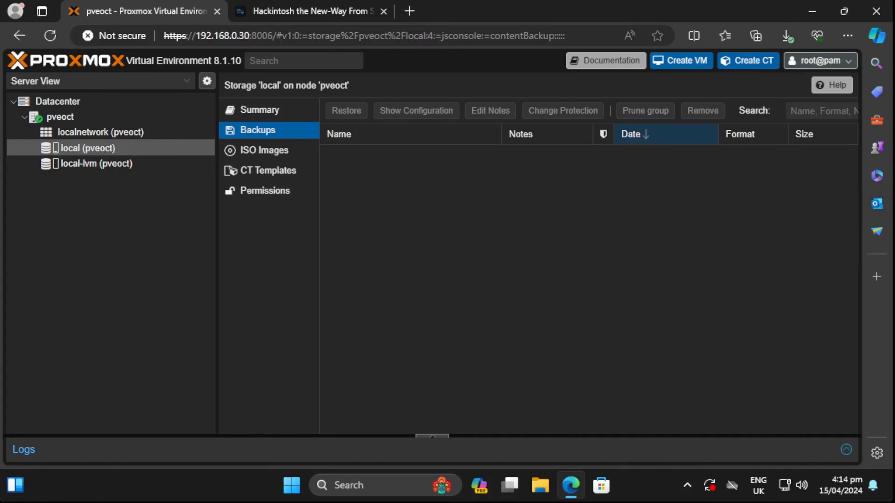
# - Scroll the hsve.org guide to its 'Before you begin!' list of macOS ISO downloads
pyautogui.hotkey('ctrl', 'Tab')
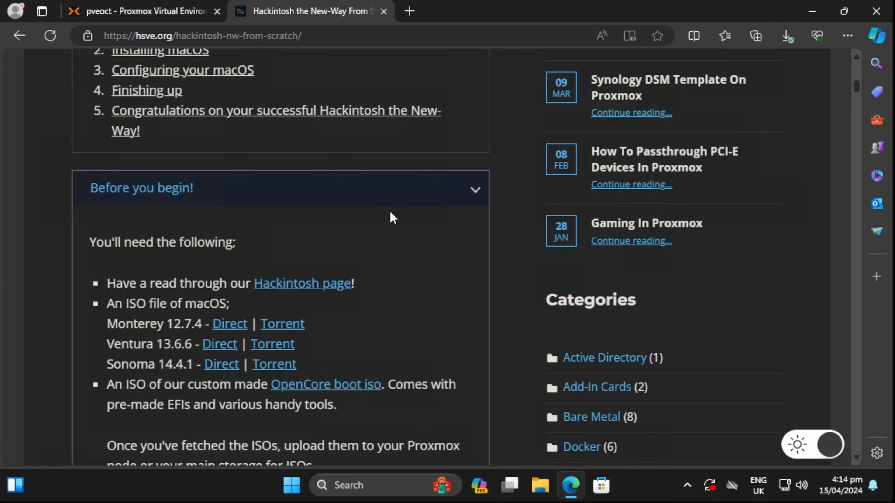
pyautogui.scroll(10, 390, 210)
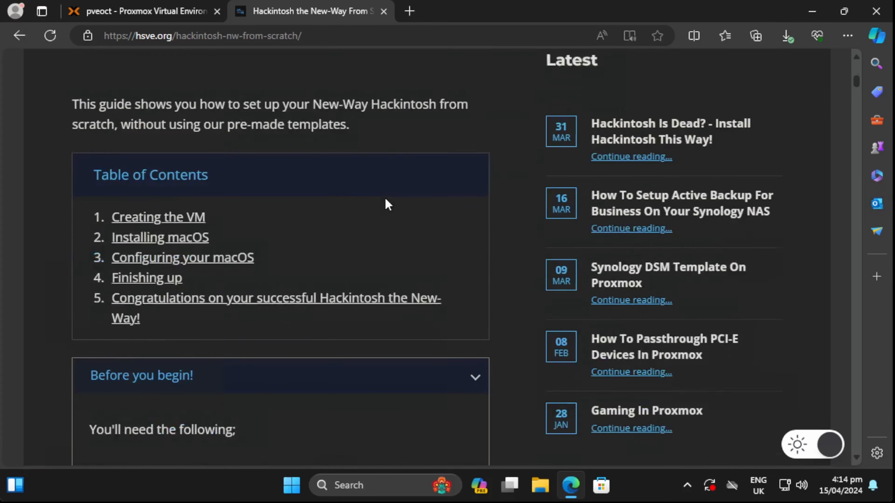
pyautogui.scroll(-5, 388, 210)
pyautogui.scroll(-3, 387, 210)
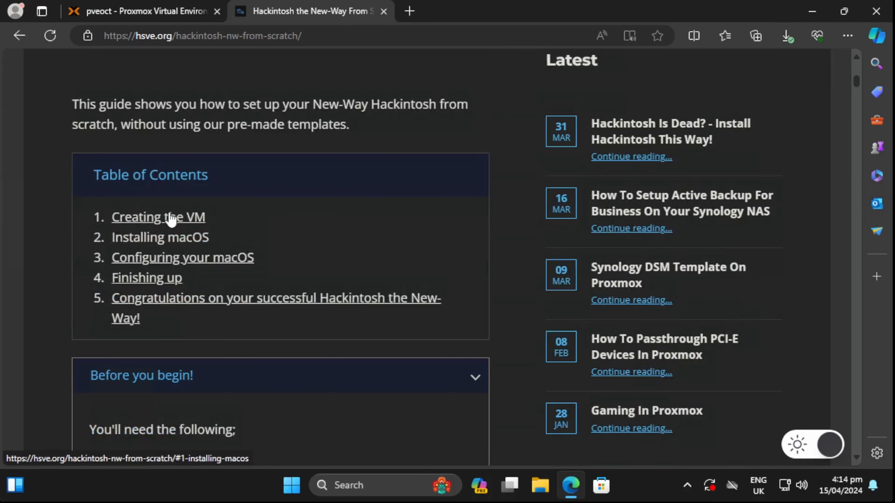
pyautogui.scroll(-6, 316, 241)
pyautogui.scroll(2, 316, 246)
pyautogui.scroll(-2, 311, 253)
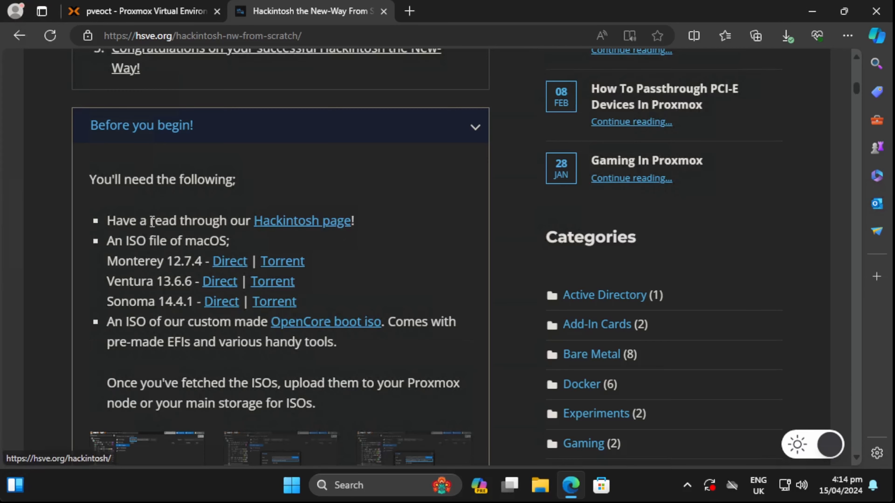
# - Open the linked Hackintosh page in a new tab, skim it, and close it
pyautogui.rightClick(302, 223)
pyautogui.click(352, 232)
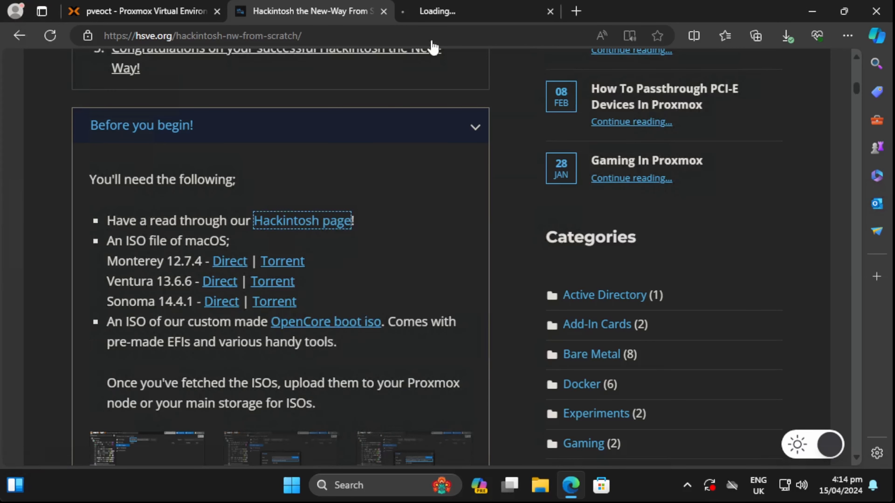
pyautogui.click(467, 14)
pyautogui.scroll(-20, 451, 299)
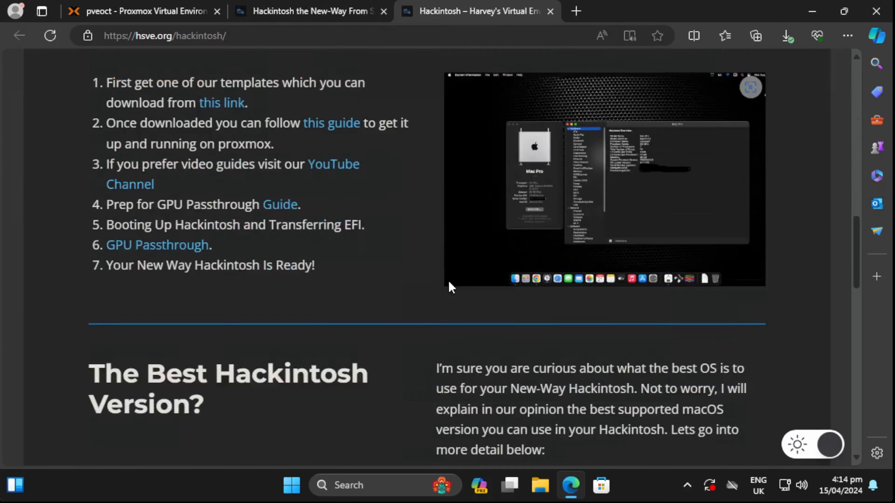
pyautogui.scroll(-6, 449, 276)
pyautogui.scroll(9, 458, 247)
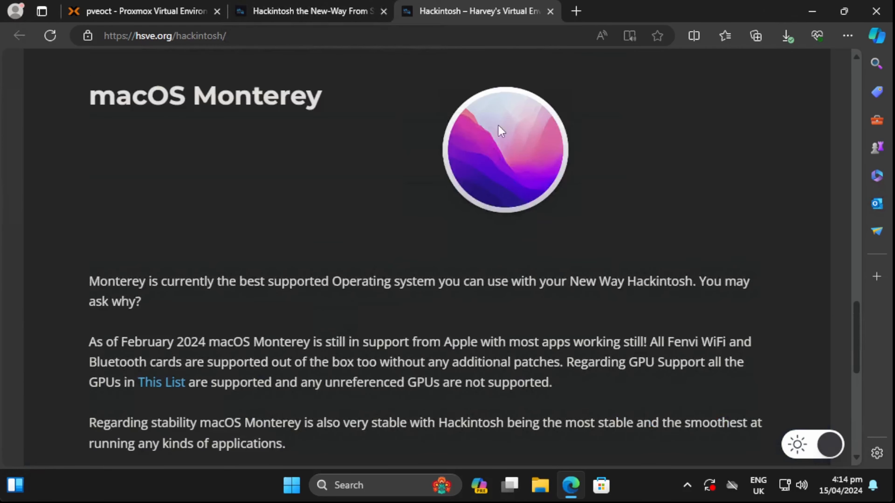
pyautogui.click(550, 12)
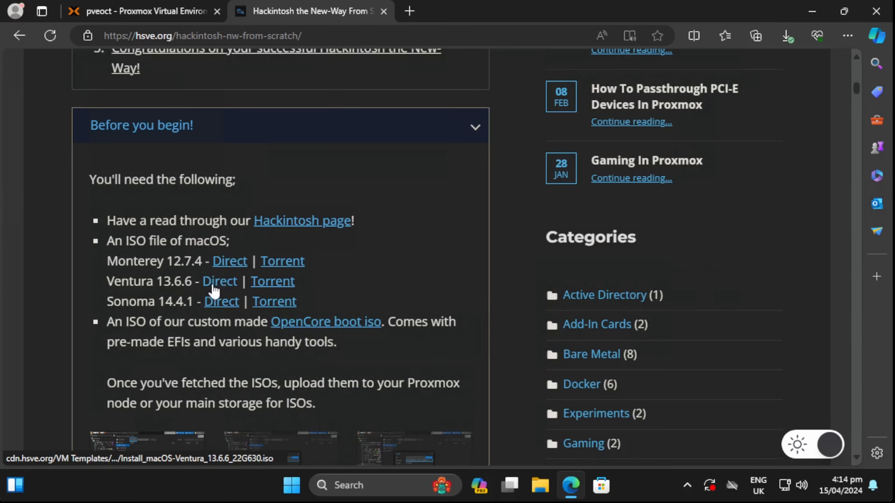
# - Open Edge's downloads page to confirm the hsve_oc-0.9.9_boot-rev2.iso and Ventura 13.6.6 ISOs
pyautogui.click(787, 36)
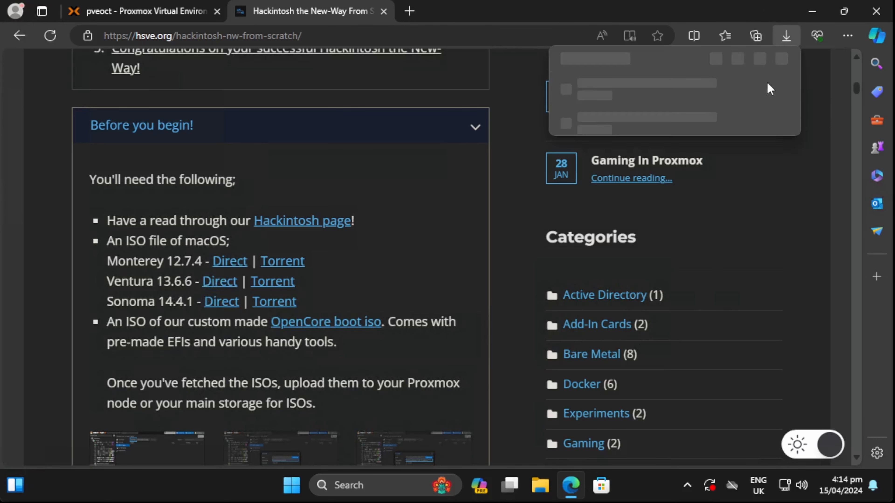
pyautogui.click(761, 55)
pyautogui.click(716, 81)
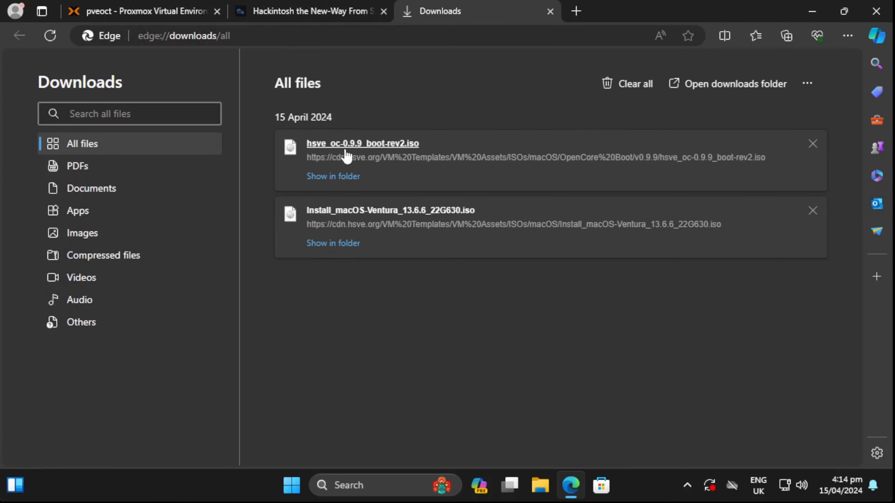
pyautogui.click(266, 16)
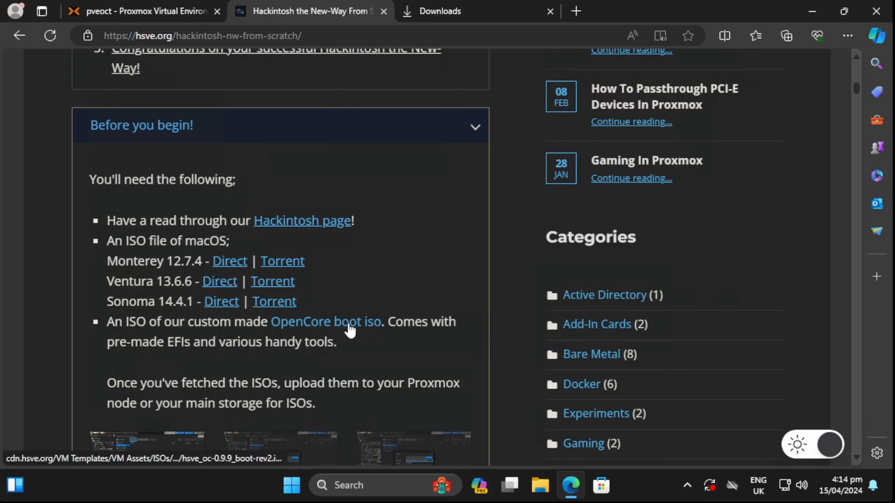
pyautogui.click(451, 19)
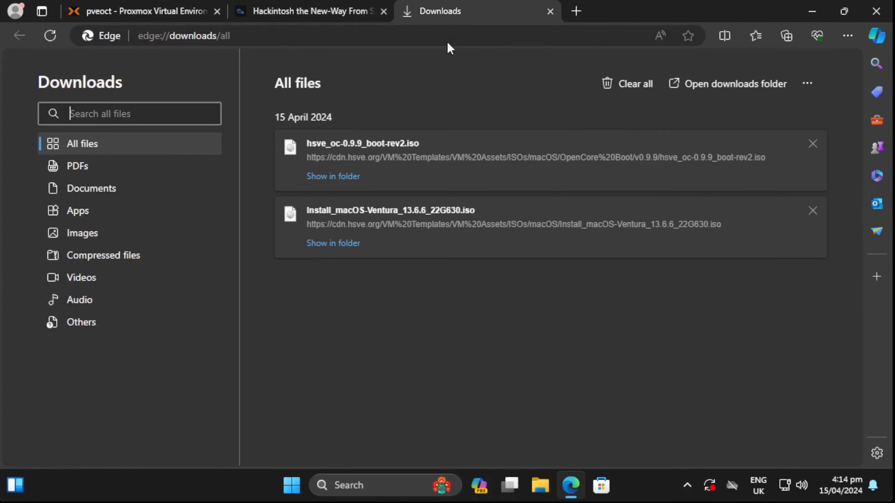
pyautogui.click(325, 16)
# - Upload hsve_oc-0.9.9_boot-rev2.iso from Downloads to pveoct's local ISO images
pyautogui.click(221, 18)
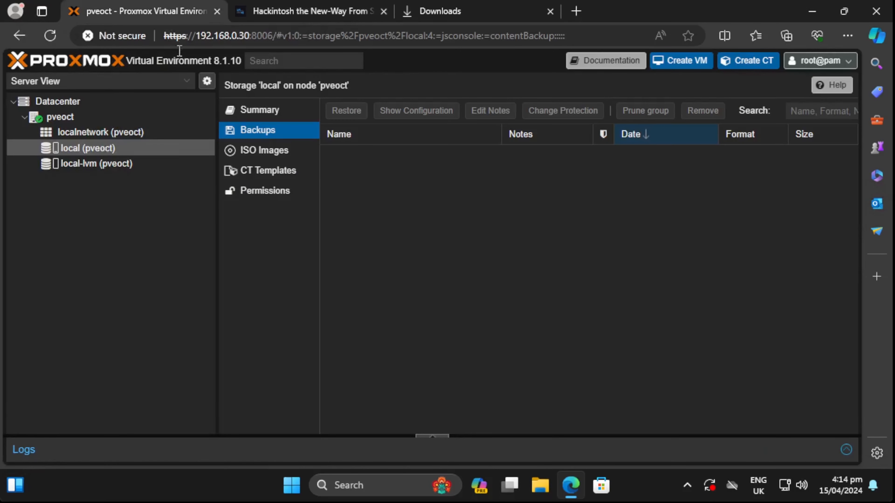
pyautogui.click(105, 122)
pyautogui.click(284, 142)
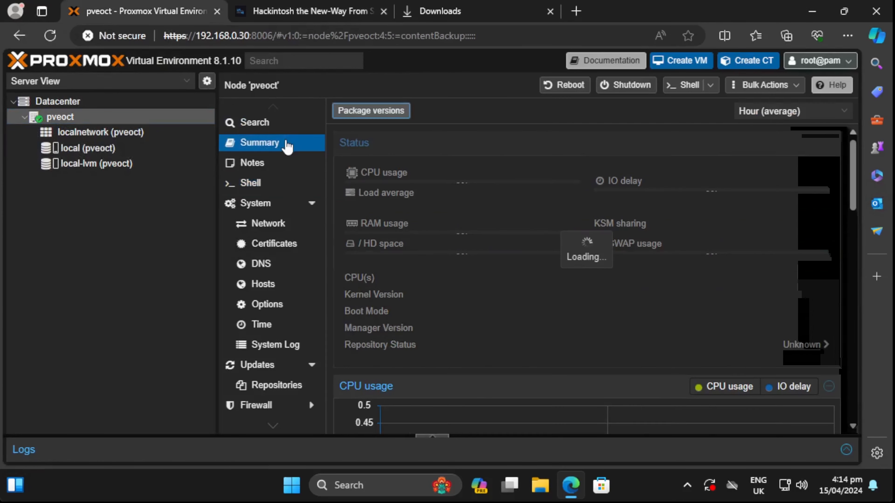
pyautogui.click(102, 155)
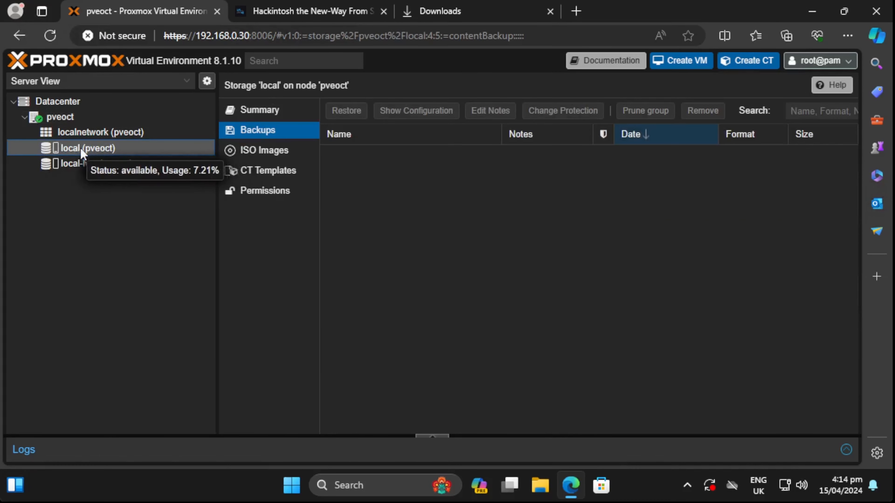
pyautogui.click(249, 151)
pyautogui.click(345, 110)
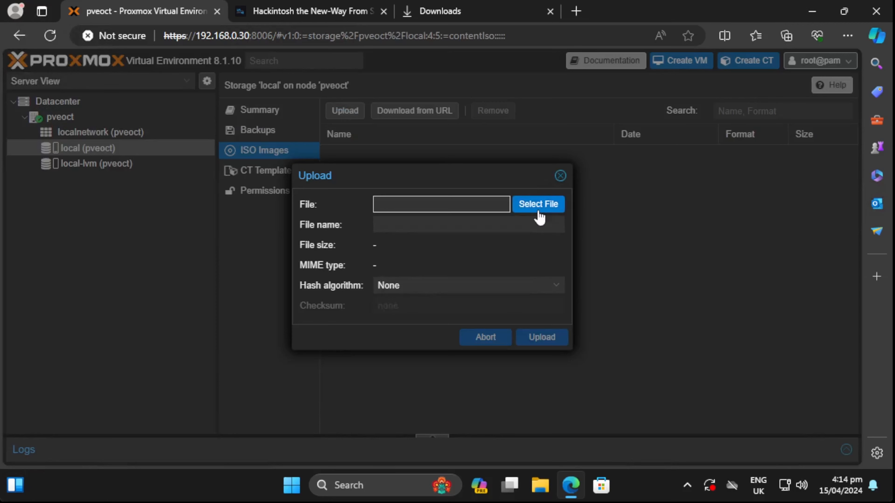
pyautogui.click(539, 205)
pyautogui.click(60, 209)
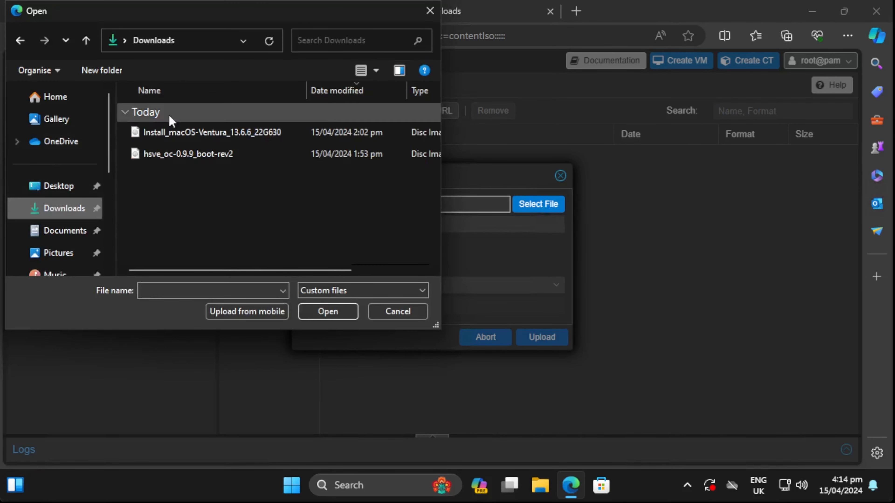
pyautogui.click(196, 154)
pyautogui.doubleClick(196, 154)
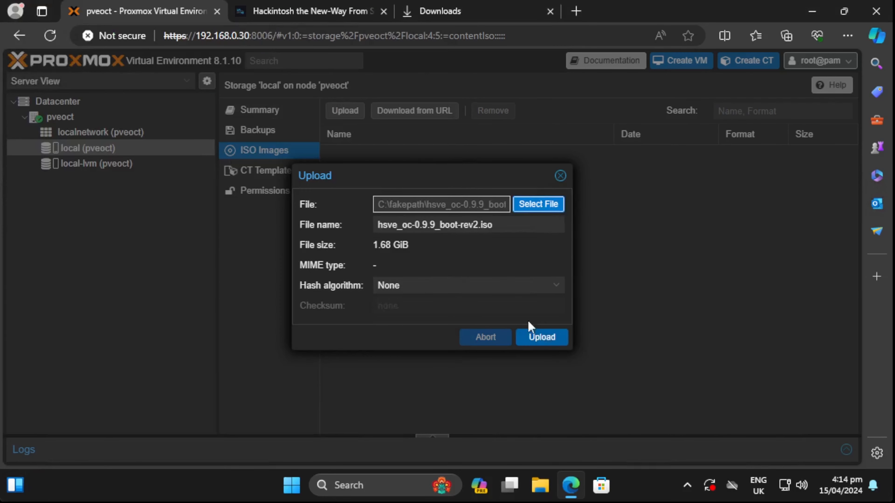
pyautogui.click(552, 343)
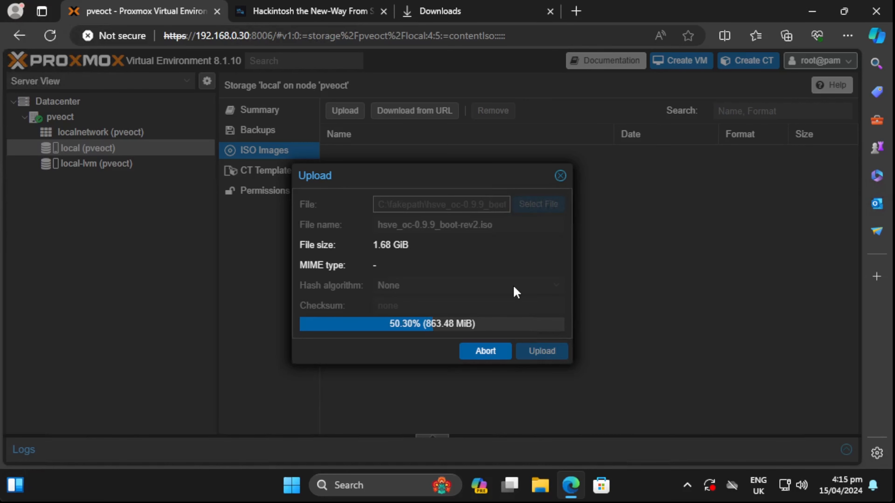
# - Wait for the upload task log to show TASK OK, then close it
pyautogui.hotkey('ctrl', 'Tab')
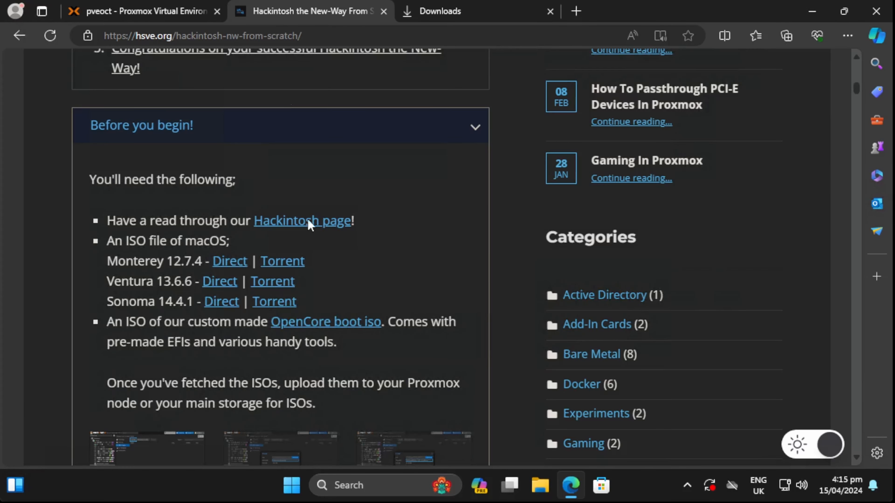
pyautogui.scroll(-10, 310, 222)
pyautogui.scroll(-2, 325, 312)
pyautogui.click(160, 13)
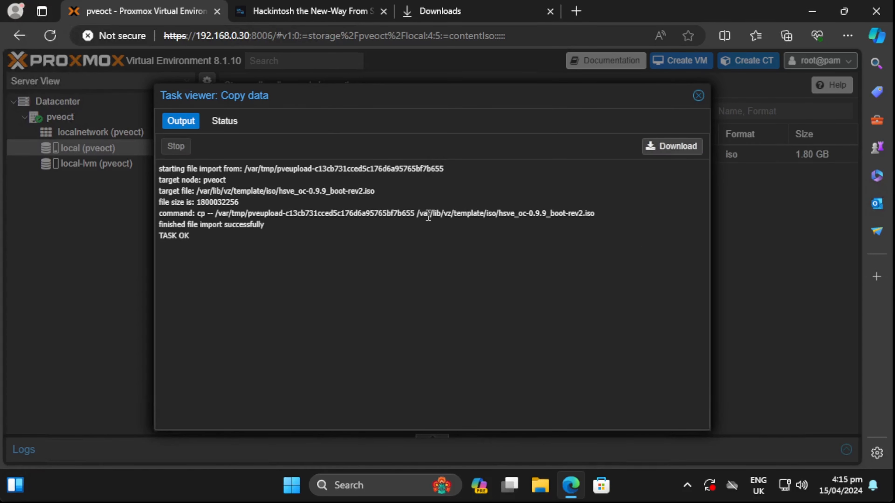
pyautogui.moveTo(417, 214); pyautogui.dragTo(496, 215)
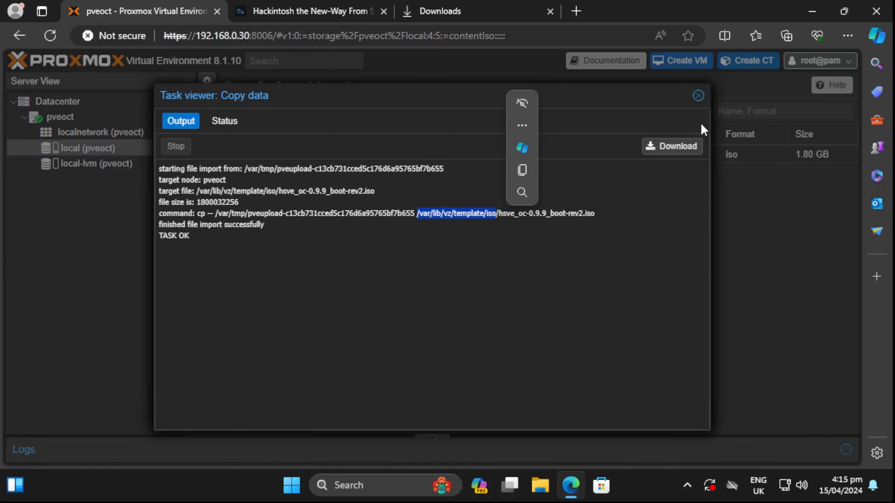
pyautogui.moveTo(208, 242); pyautogui.dragTo(161, 242)
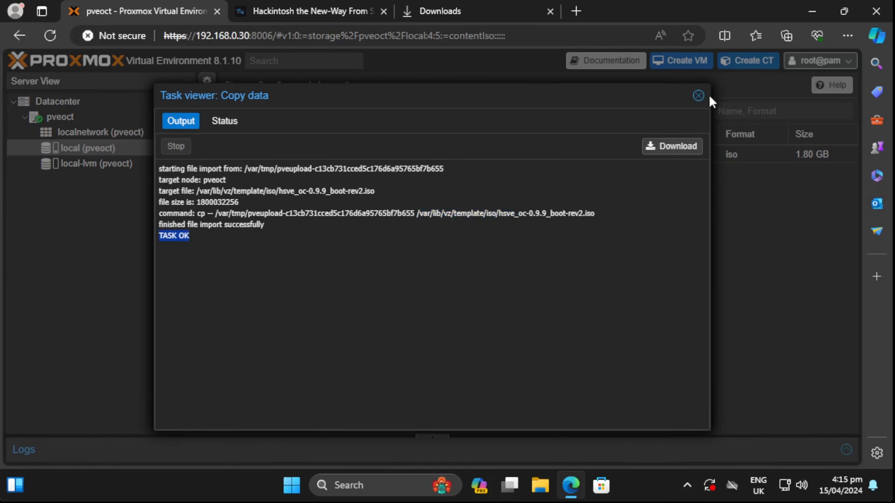
pyautogui.click(699, 96)
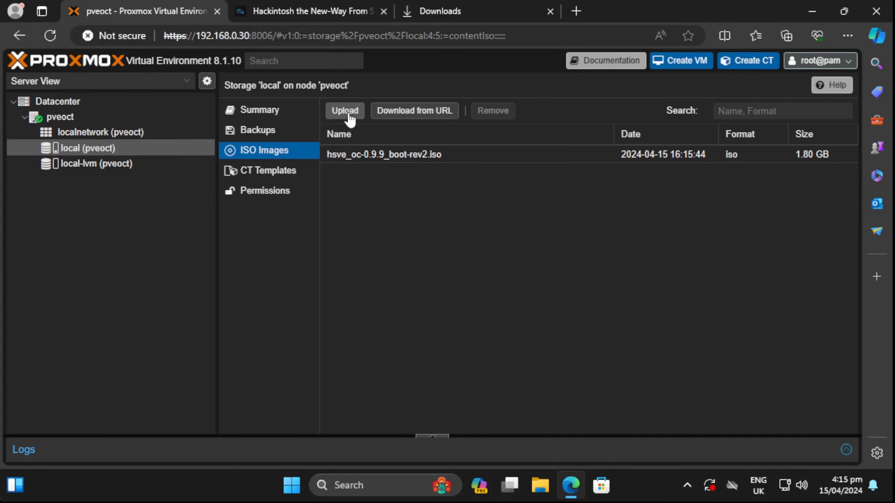
# - Upload Install_macOS-Ventura_13.6.6_22G630.iso from Downloads to local storage and close the finished task log
pyautogui.click(345, 111)
pyautogui.click(543, 204)
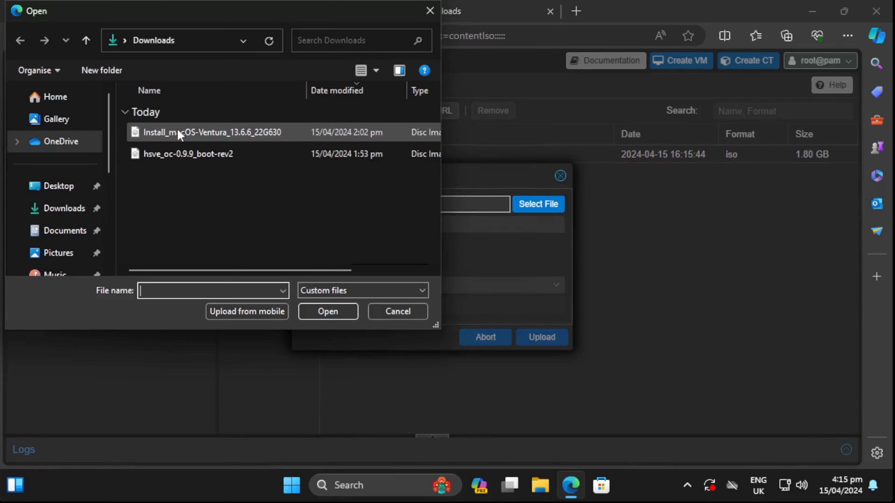
pyautogui.doubleClick(146, 133)
pyautogui.click(550, 340)
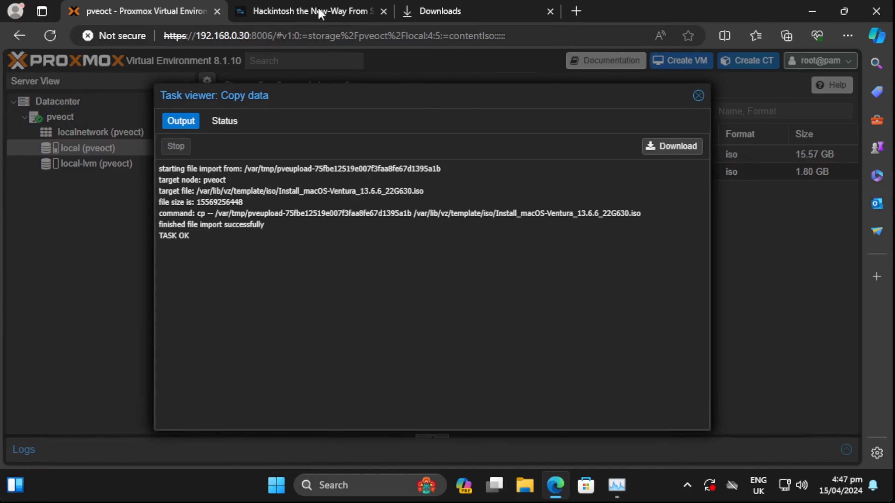
pyautogui.click(295, 8)
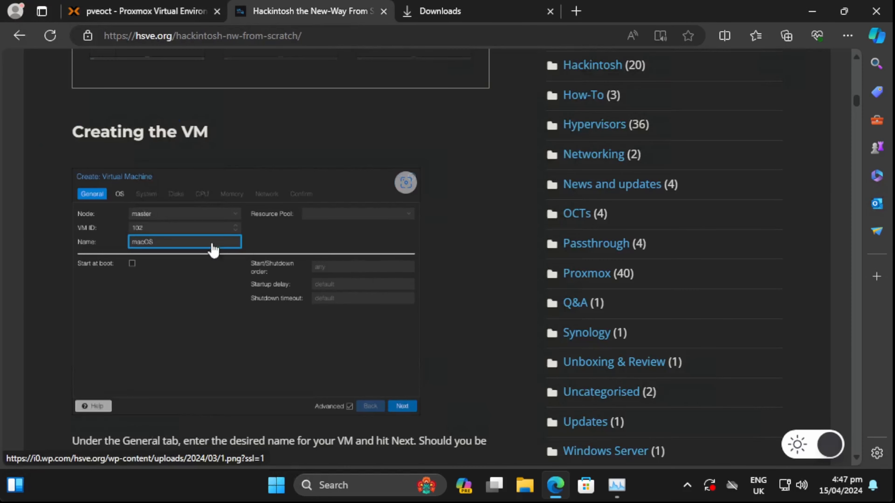
pyautogui.click(179, 10)
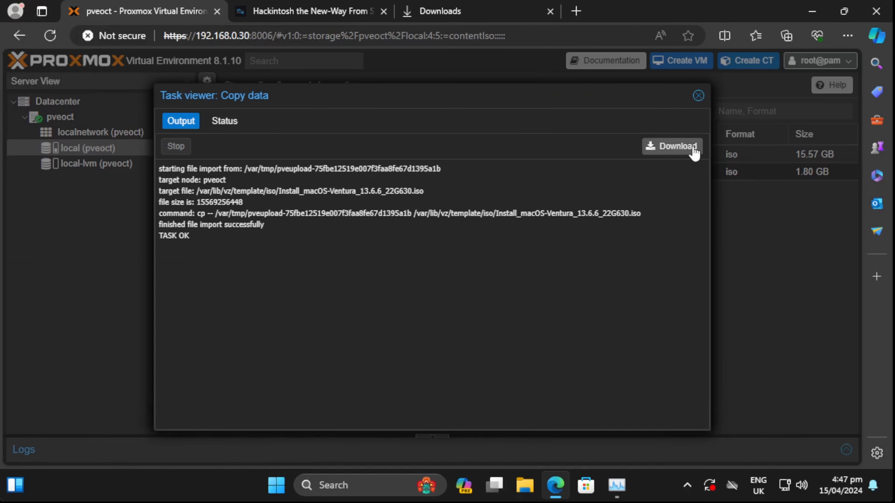
pyautogui.click(697, 104)
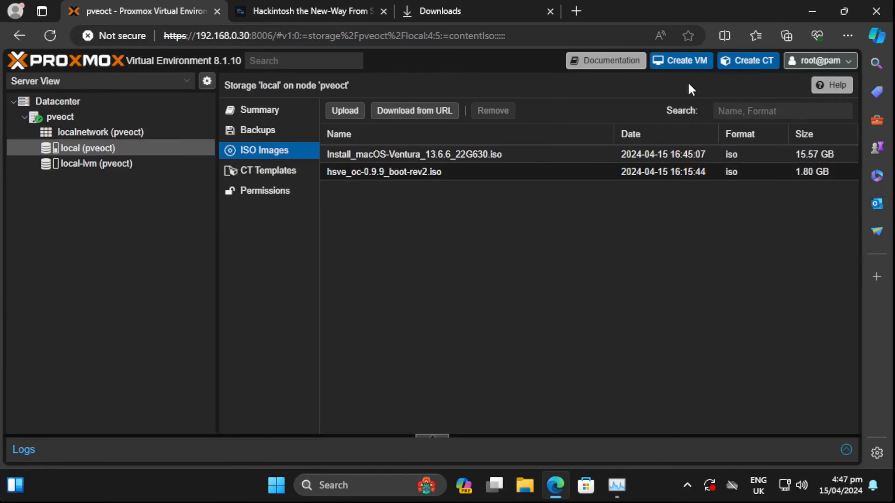
# - Start a new VM named MymacOS, initially picking hsve_oc-0.9.9_boot-rev2.iso on the OS tab
pyautogui.click(683, 67)
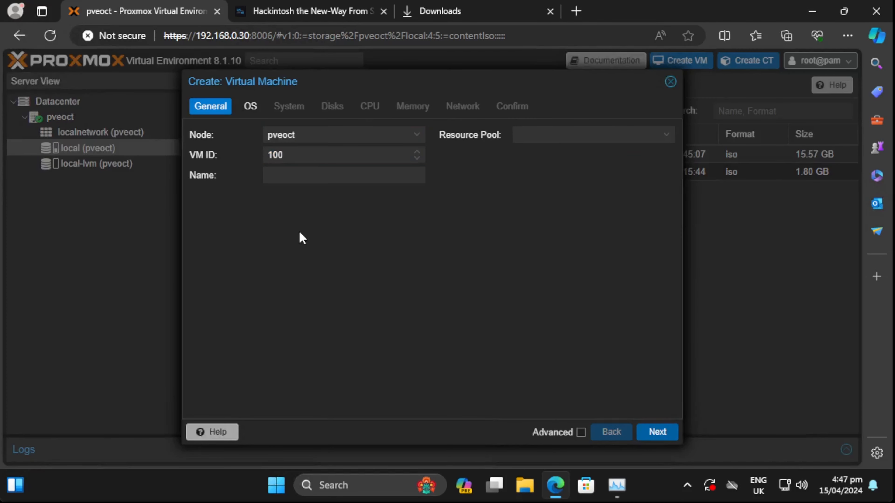
pyautogui.click(325, 178)
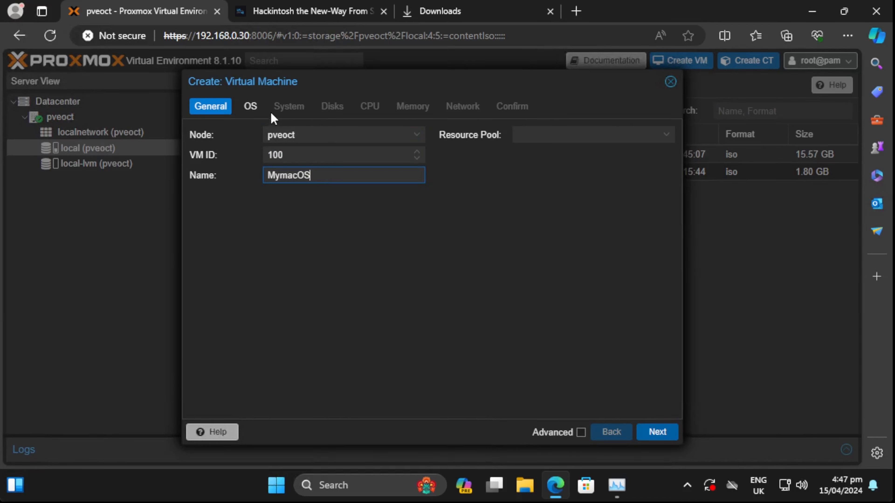
pyautogui.click(256, 108)
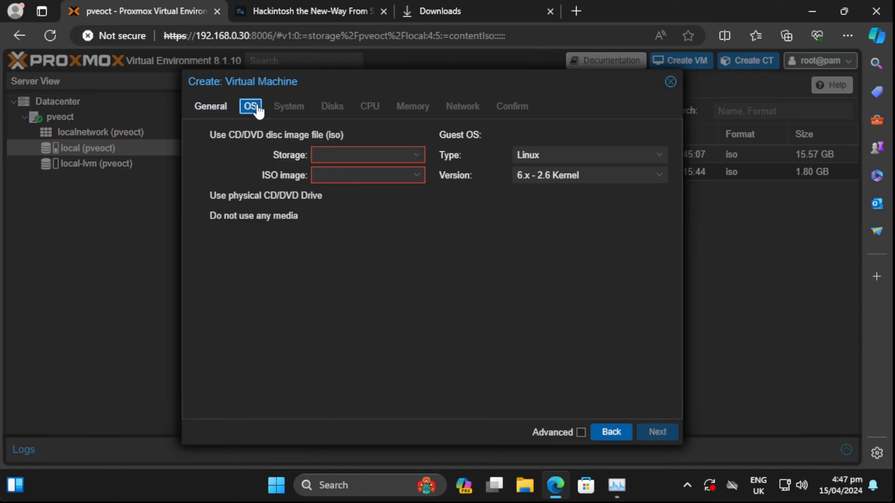
pyautogui.click(340, 172)
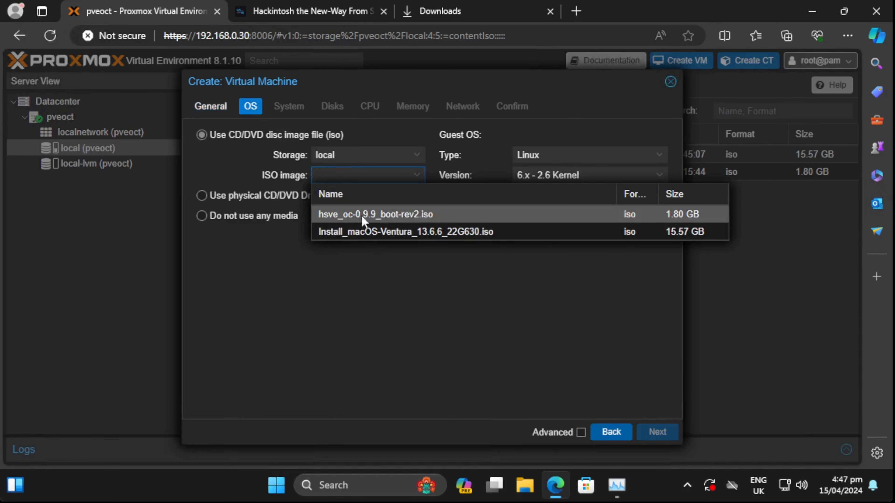
pyautogui.click(350, 215)
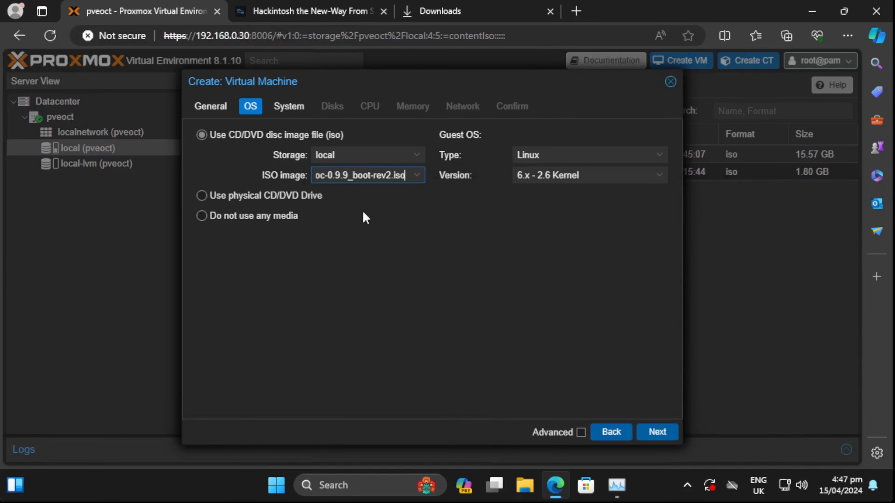
# - Switch the ISO to Install_macOS-Ventura_13.6.6_22G630.iso and set the guest OS type to Other
pyautogui.click(299, 11)
pyautogui.scroll(-5, 402, 251)
pyautogui.scroll(-2, 200, 226)
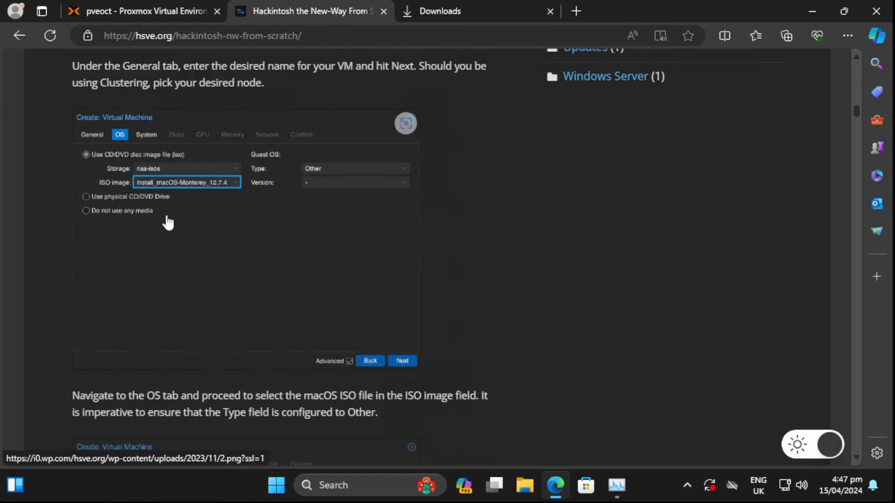
pyautogui.click(160, 12)
pyautogui.click(352, 175)
pyautogui.click(399, 236)
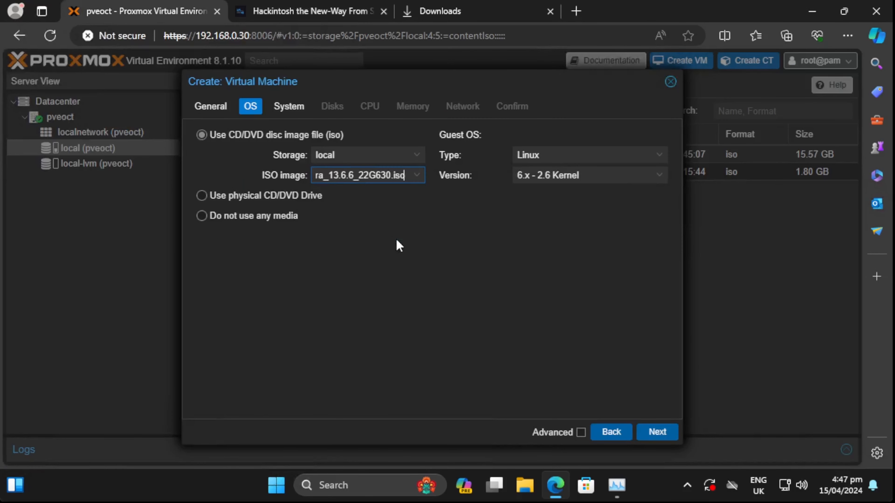
pyautogui.click(417, 175)
pyautogui.click(331, 232)
pyautogui.click(592, 157)
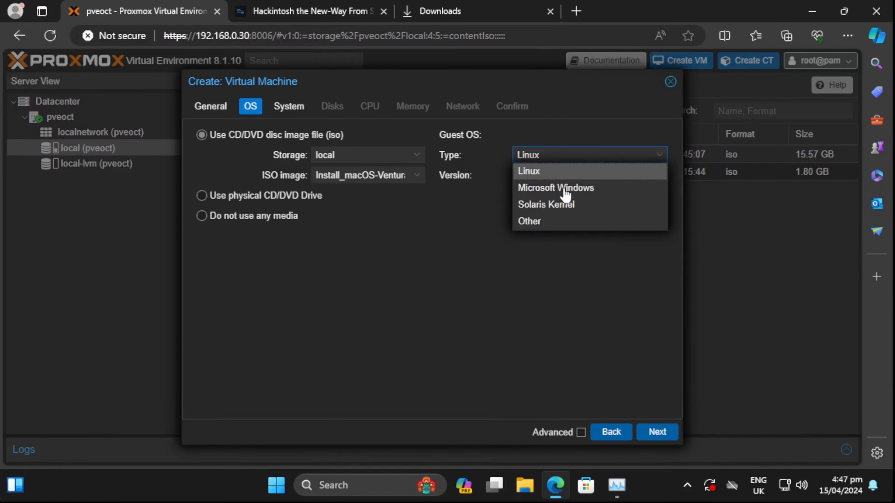
pyautogui.click(560, 229)
# - Advance to the System tab and set the machine type to q35
pyautogui.click(287, 17)
pyautogui.scroll(-10, 399, 179)
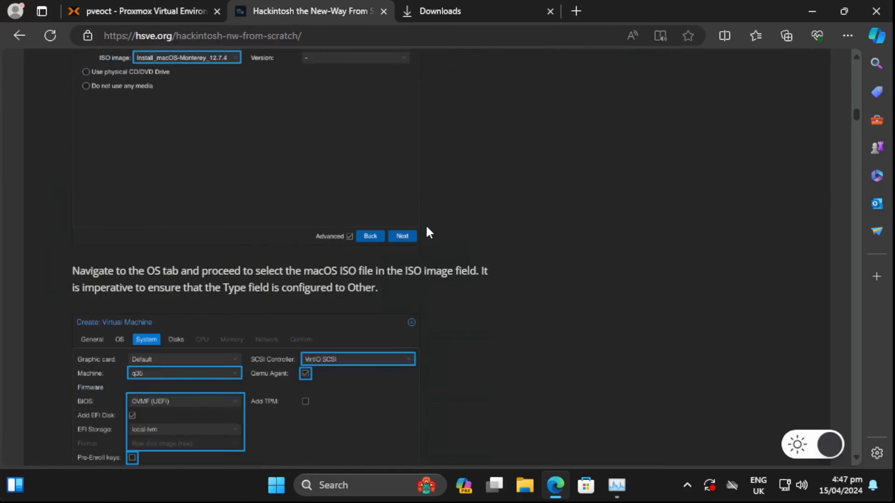
pyautogui.click(132, 12)
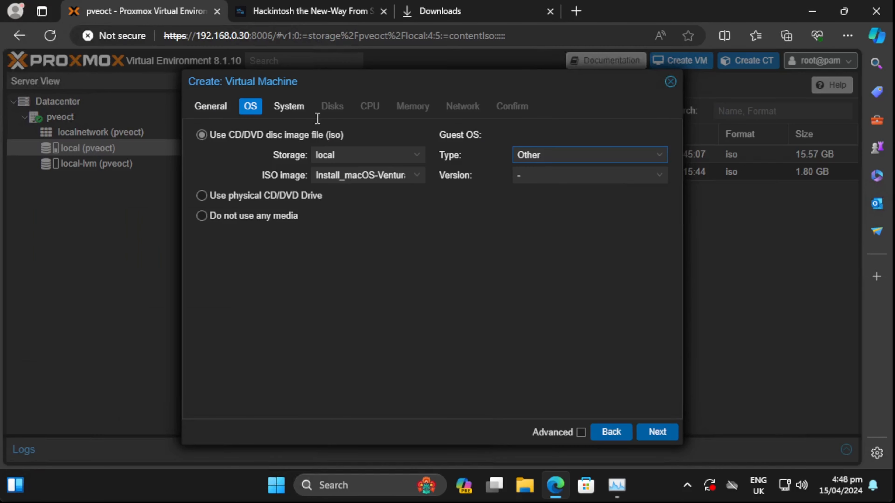
pyautogui.click(296, 107)
pyautogui.click(353, 159)
# - Set BIOS to OVMF (UEFI) with EFI disk on local-lvm, no pre-enrolled keys, and QEMU agent on
pyautogui.click(346, 192)
pyautogui.click(329, 196)
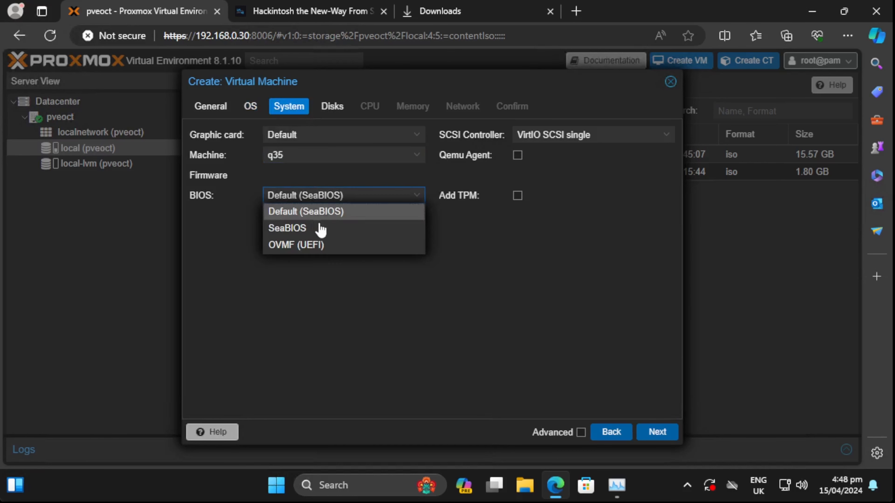
pyautogui.click(320, 248)
pyautogui.click(319, 233)
pyautogui.click(305, 274)
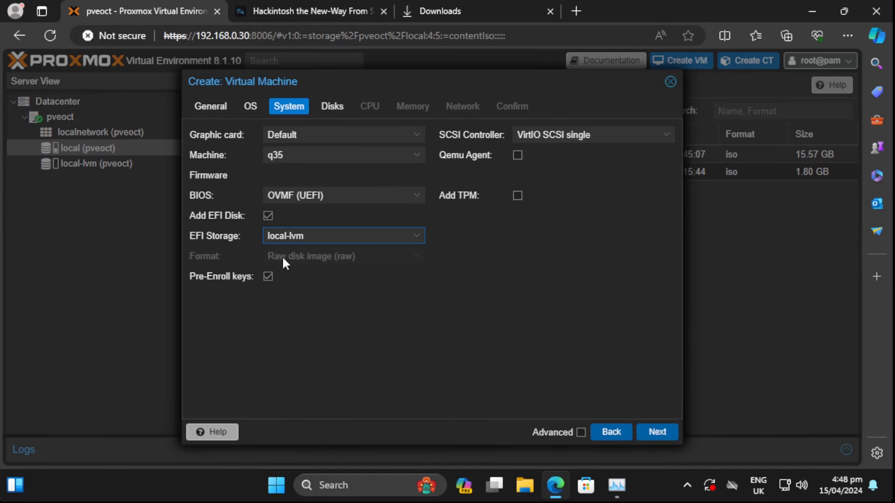
pyautogui.click(268, 277)
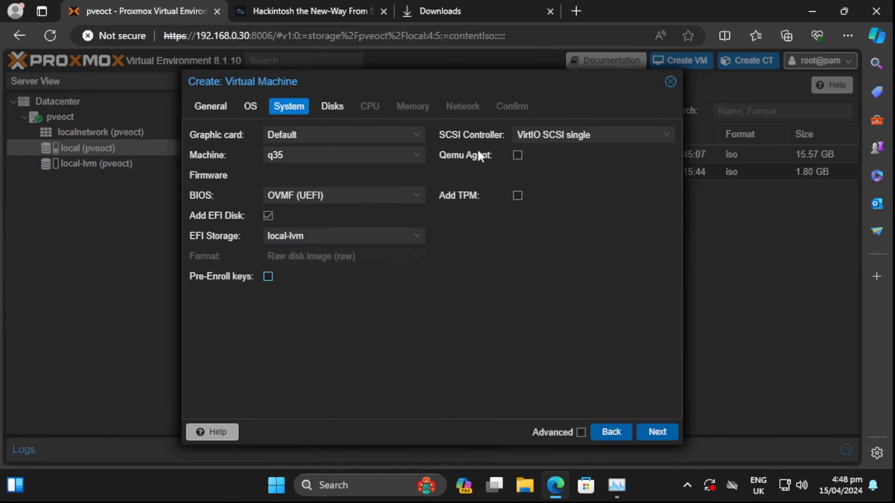
pyautogui.click(517, 156)
# - Set the SCSI controller to VirtIO SCSI, following the guide
pyautogui.click(370, 11)
pyautogui.scroll(-6, 403, 173)
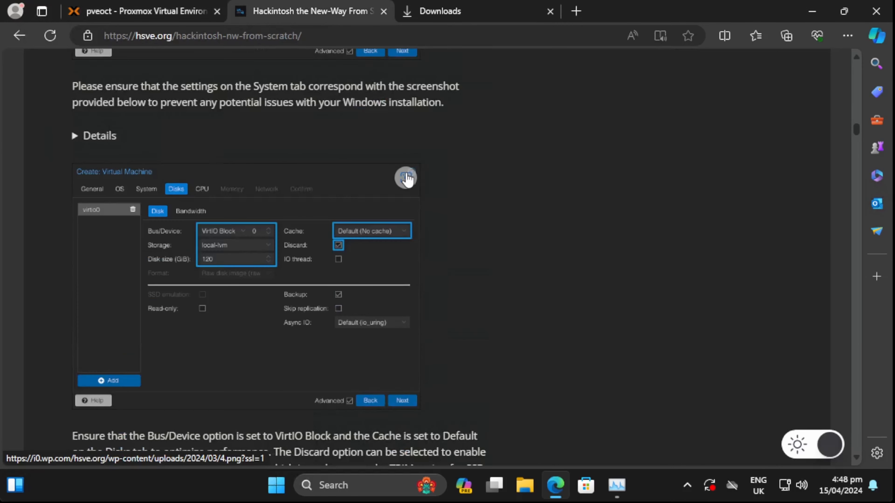
pyautogui.scroll(6, 407, 178)
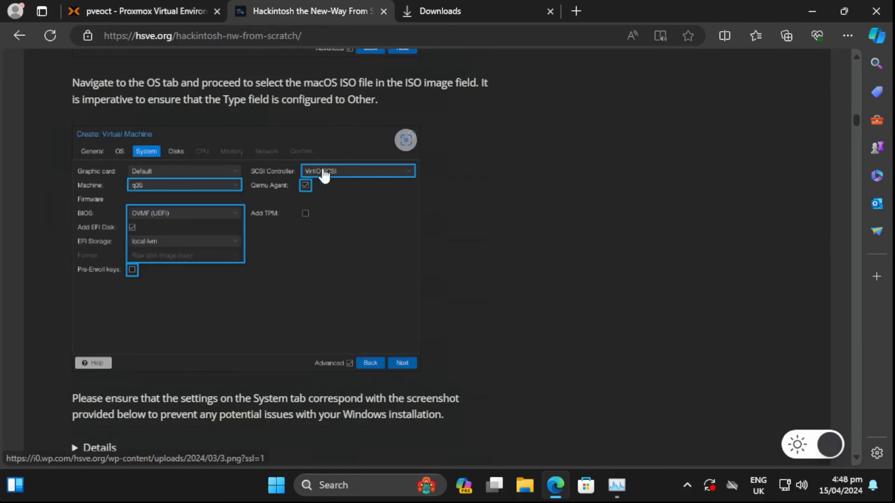
pyautogui.click(159, 15)
pyautogui.click(586, 136)
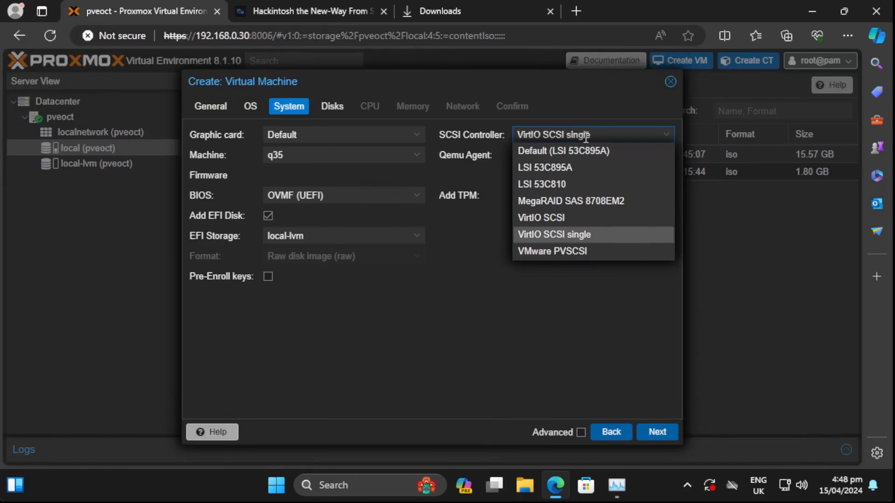
pyautogui.click(581, 219)
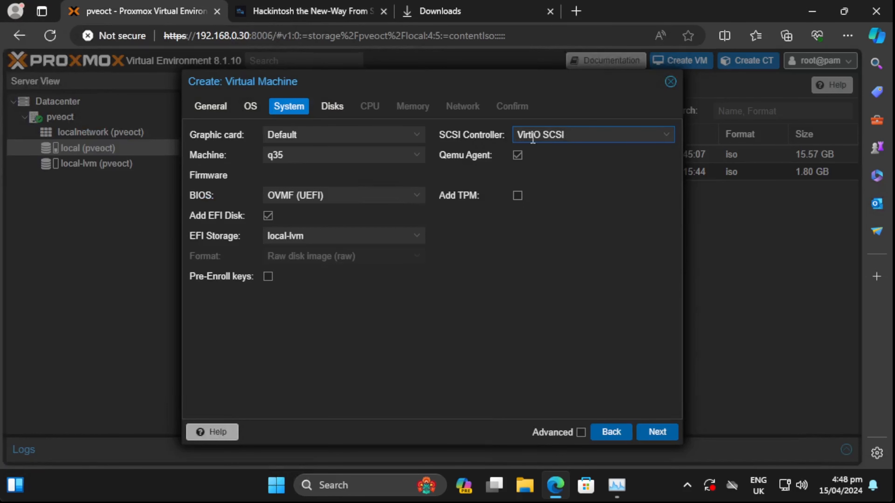
# - Move to the Disks step and open the disk bus type list after checking the guide
pyautogui.click(333, 107)
pyautogui.click(290, 14)
pyautogui.scroll(-3, 385, 184)
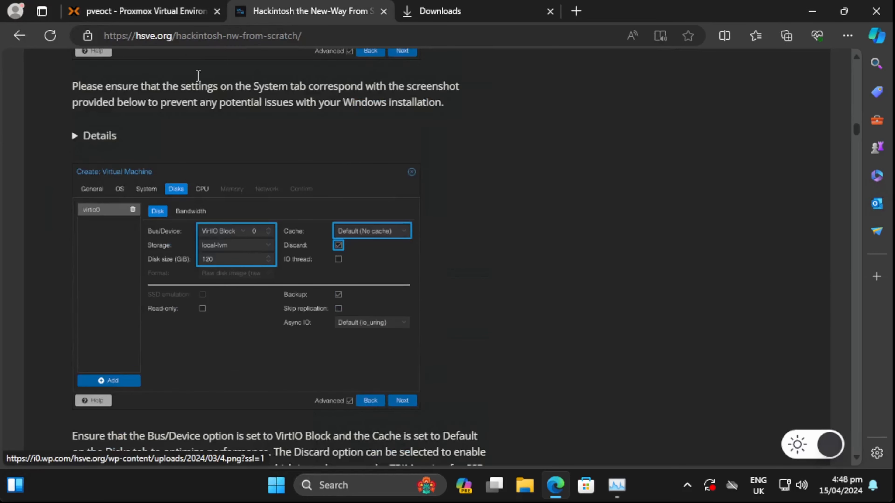
pyautogui.click(184, 14)
pyautogui.click(388, 165)
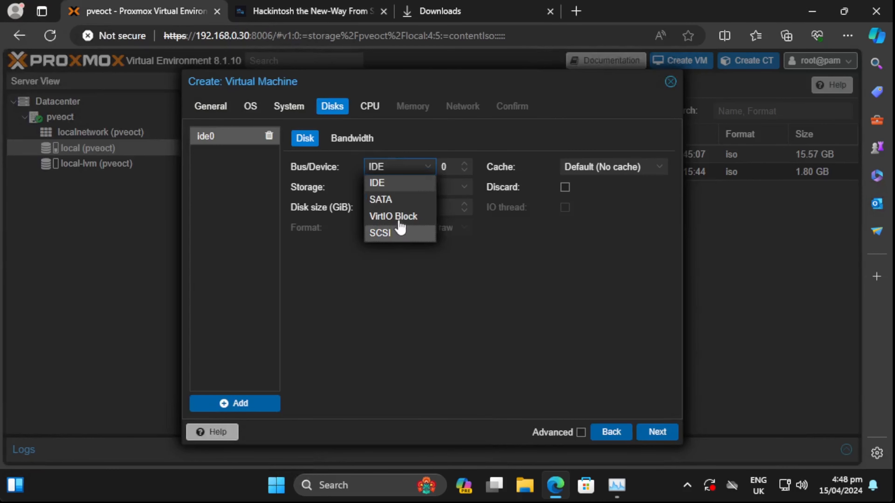
# - Make the disk VirtIO Block, 100 GiB, with IO thread off and Discard on
pyautogui.click(406, 217)
pyautogui.moveTo(393, 209); pyautogui.dragTo(337, 213)
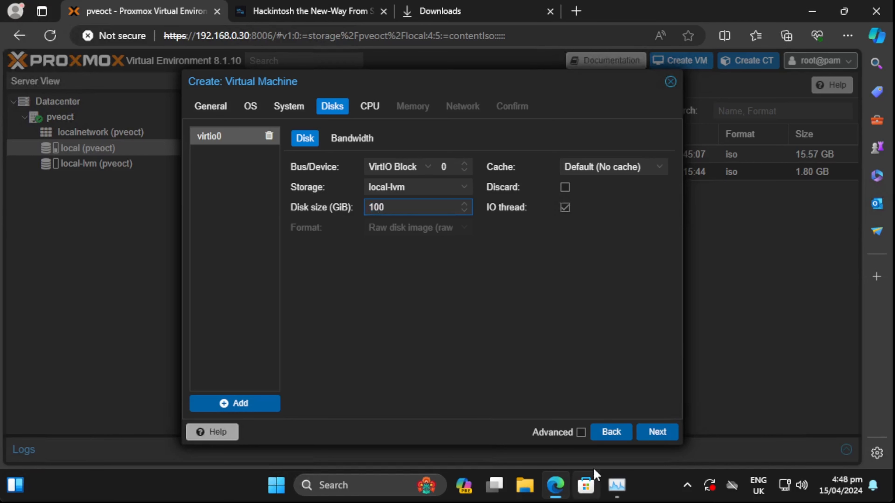
pyautogui.write('100')
pyautogui.click(567, 436)
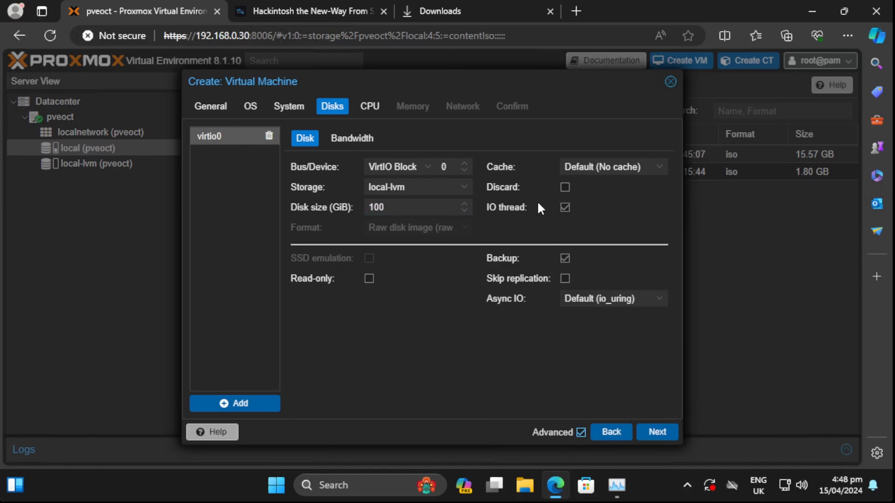
pyautogui.click(517, 209)
pyautogui.click(514, 192)
pyautogui.click(325, 14)
pyautogui.click(181, 18)
# - Give the VM 4 CPU cores and reset the CPU type to the default kvm64
pyautogui.click(663, 436)
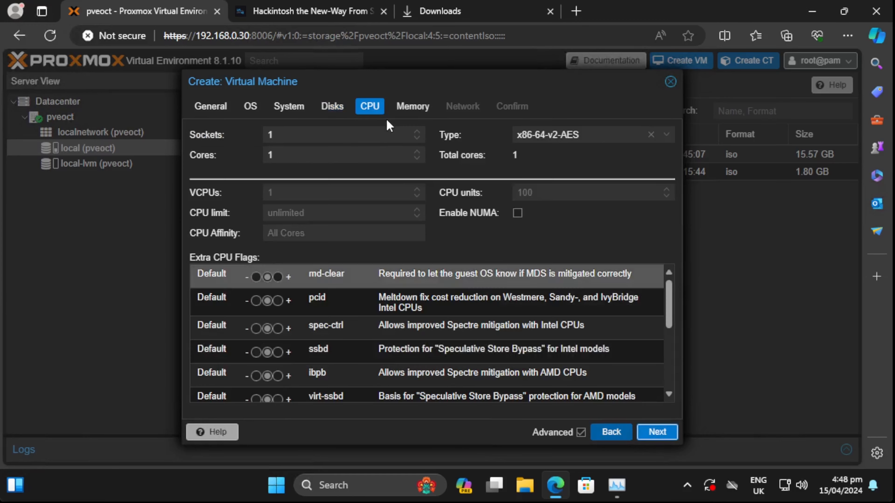
pyautogui.click(416, 152)
pyautogui.click(417, 153)
pyautogui.click(417, 152)
pyautogui.click(285, 14)
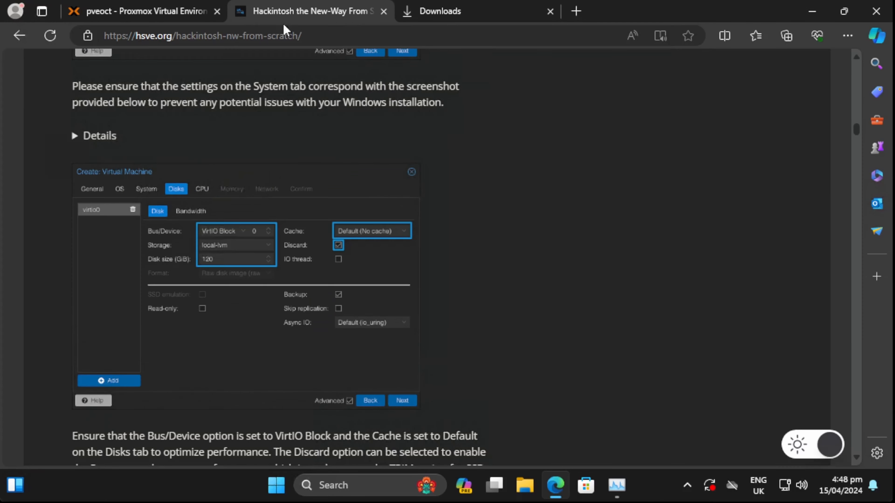
pyautogui.scroll(-10, 393, 208)
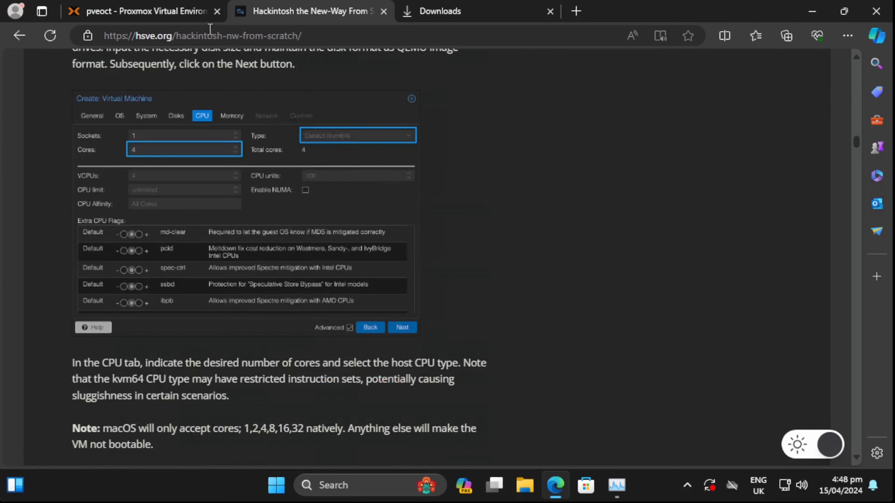
pyautogui.click(210, 15)
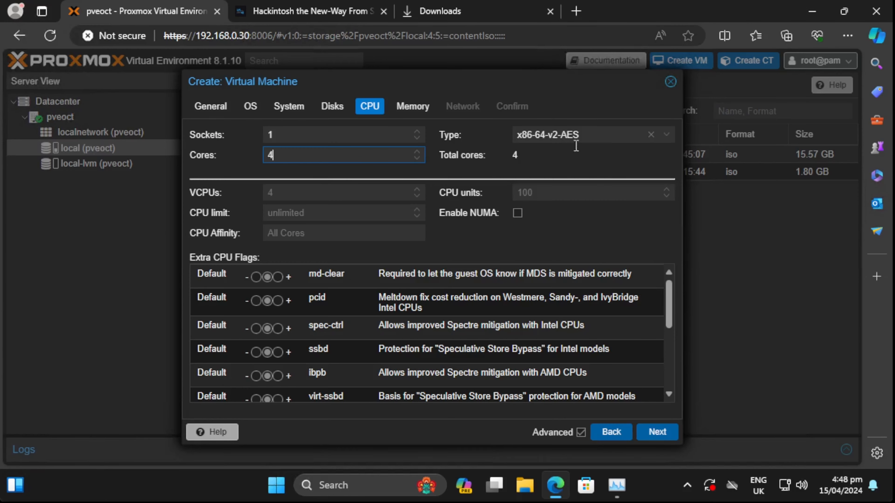
pyautogui.click(651, 135)
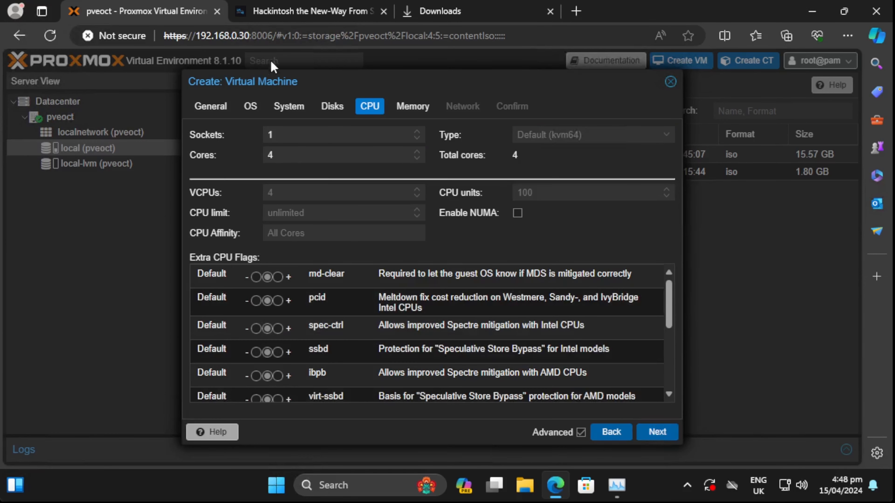
# - Set the VM's memory to 4096 MiB
pyautogui.click(298, 14)
pyautogui.scroll(-10, 299, 202)
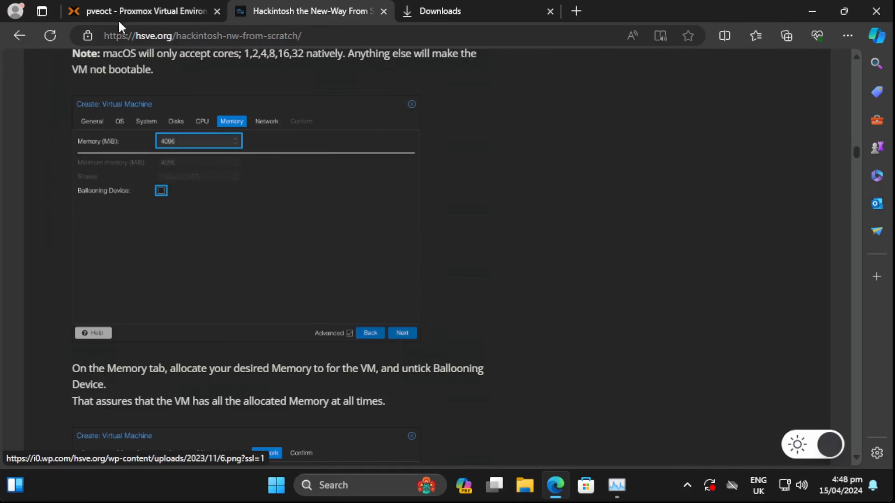
pyautogui.click(122, 13)
pyautogui.click(661, 434)
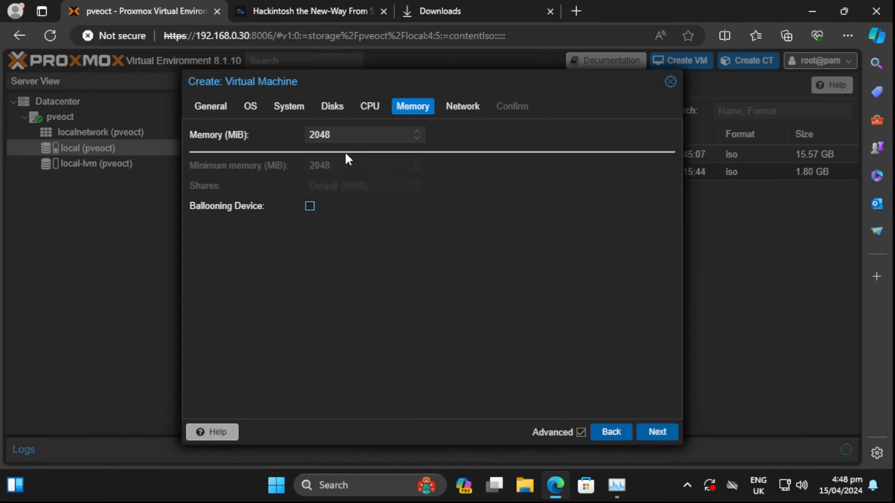
pyautogui.write('4096')
# - Use a VirtIO (paravirtualized) network card with firewall off, then confirm and create the VM
pyautogui.click(458, 112)
pyautogui.click(268, 195)
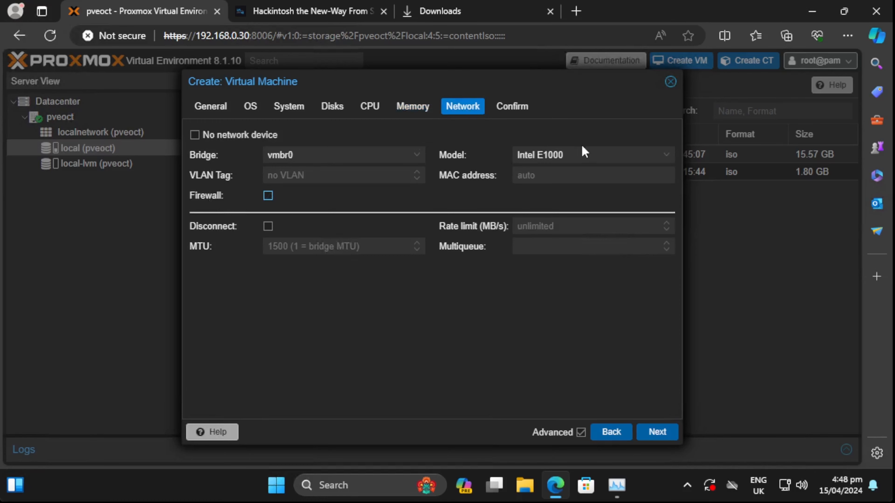
pyautogui.click(582, 156)
pyautogui.click(578, 202)
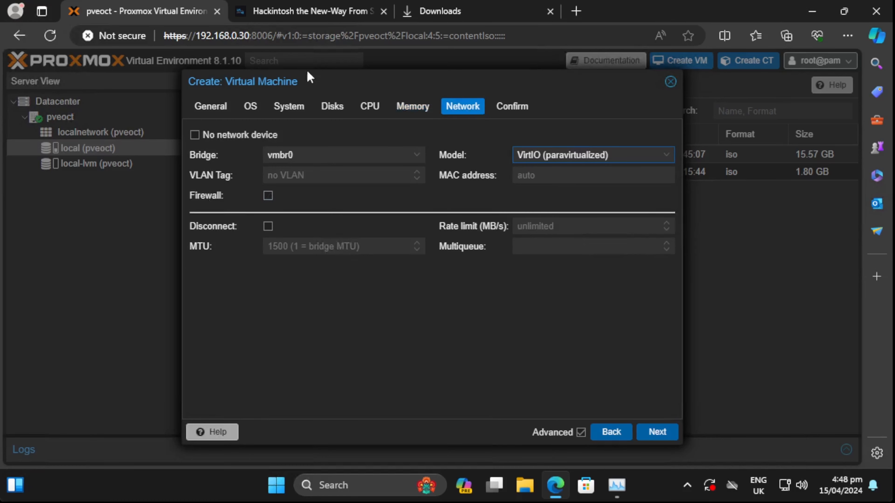
pyautogui.click(306, 11)
pyautogui.scroll(-5, 469, 282)
pyautogui.scroll(-6, 272, 229)
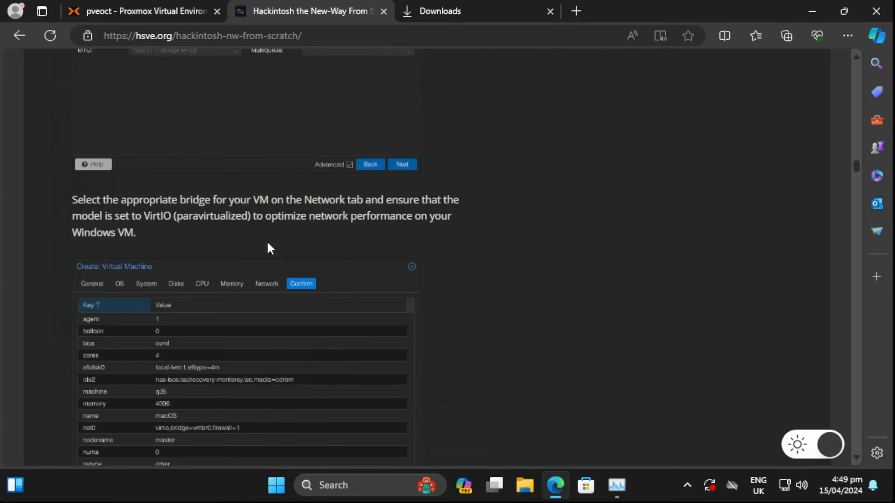
pyautogui.click(145, 11)
pyautogui.click(650, 434)
pyautogui.click(649, 434)
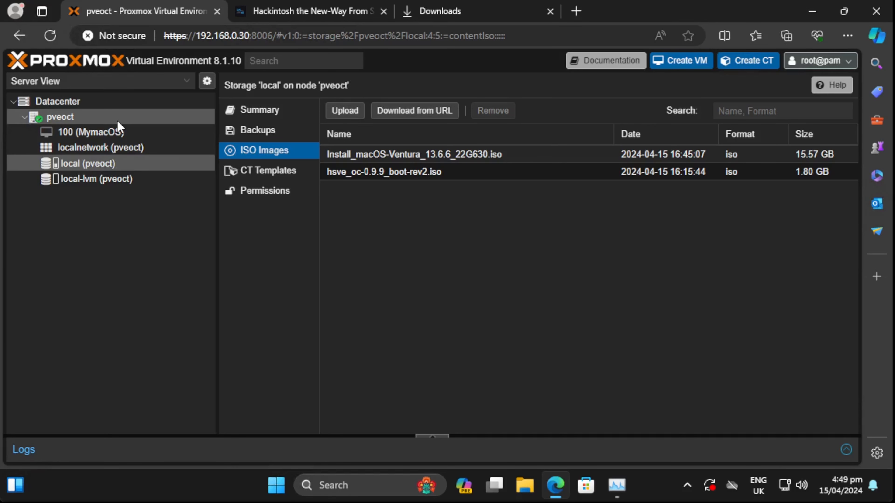
# - Show the MymacOS VM's hardware list
pyautogui.click(103, 135)
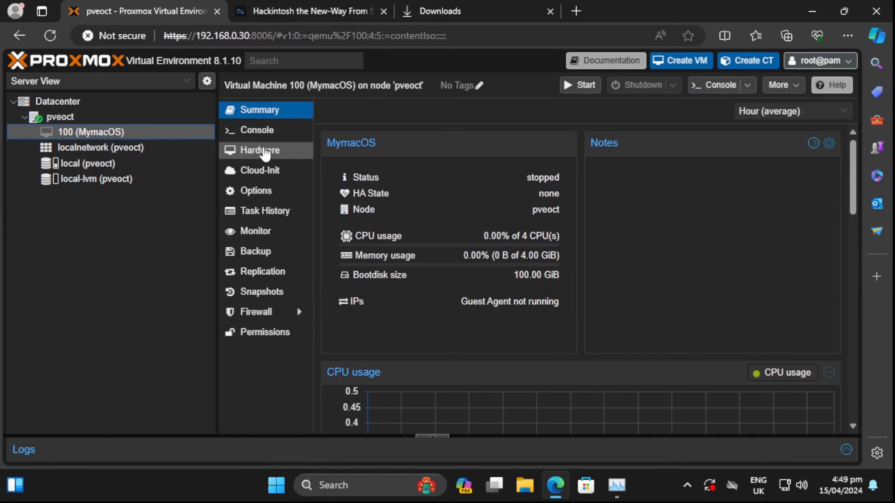
pyautogui.click(268, 149)
pyautogui.click(305, 12)
pyautogui.scroll(-10, 454, 264)
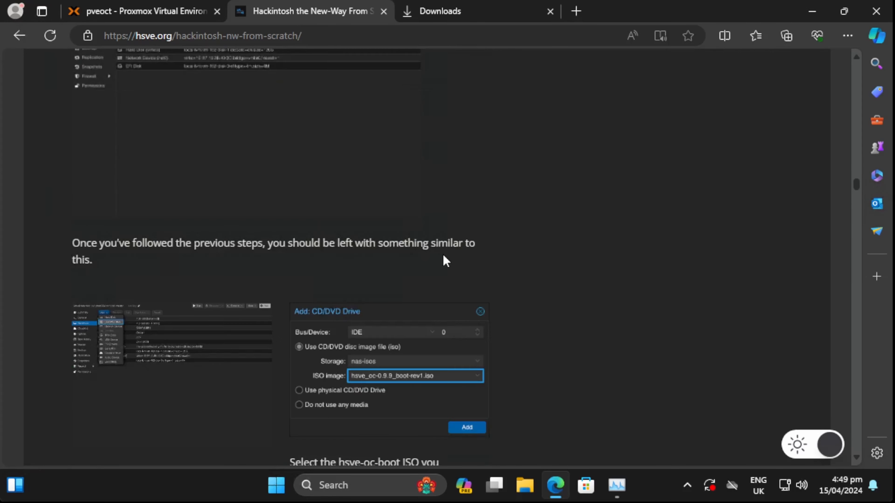
pyautogui.click(145, 12)
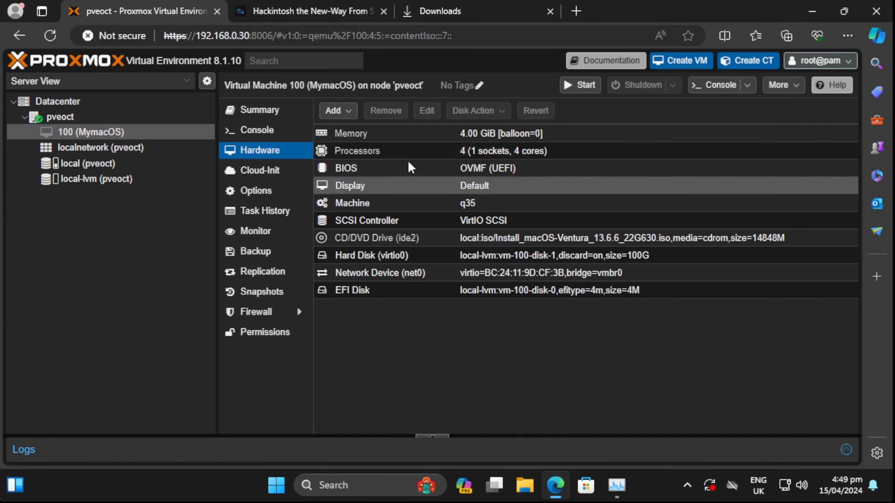
# - Add a CD/DVD drive holding hsve_oc-0.9.9_boot-rev2.iso from local storage
pyautogui.click(333, 110)
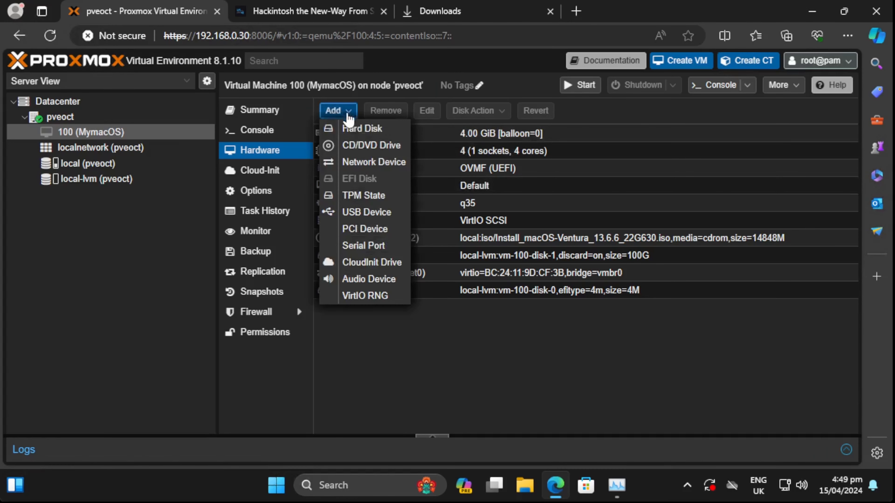
pyautogui.click(354, 146)
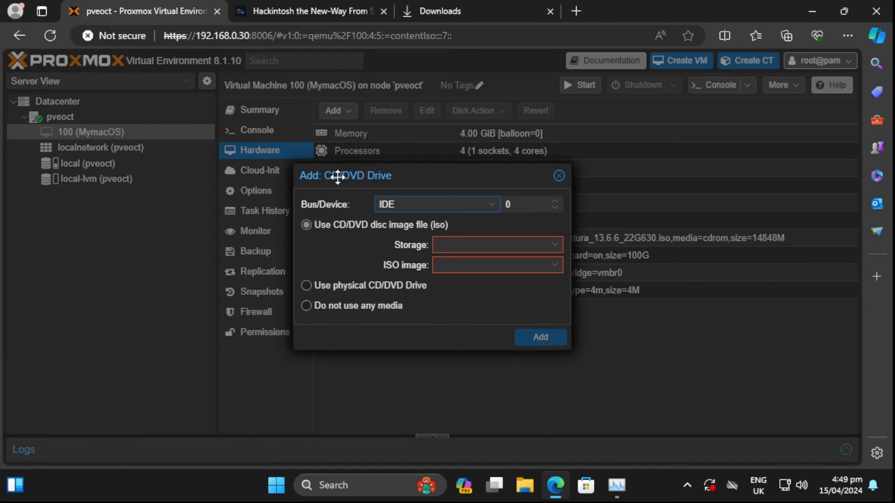
pyautogui.moveTo(337, 177); pyautogui.dragTo(355, 178)
pyautogui.click(501, 246)
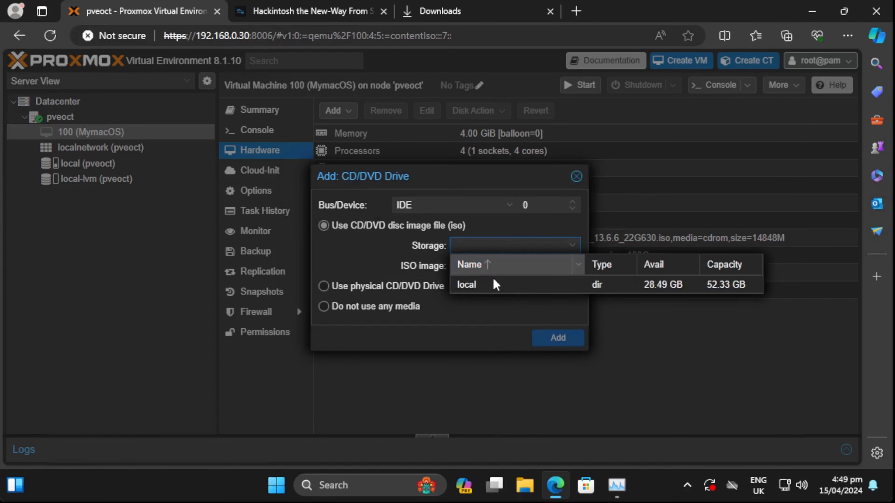
pyautogui.click(496, 284)
pyautogui.click(504, 265)
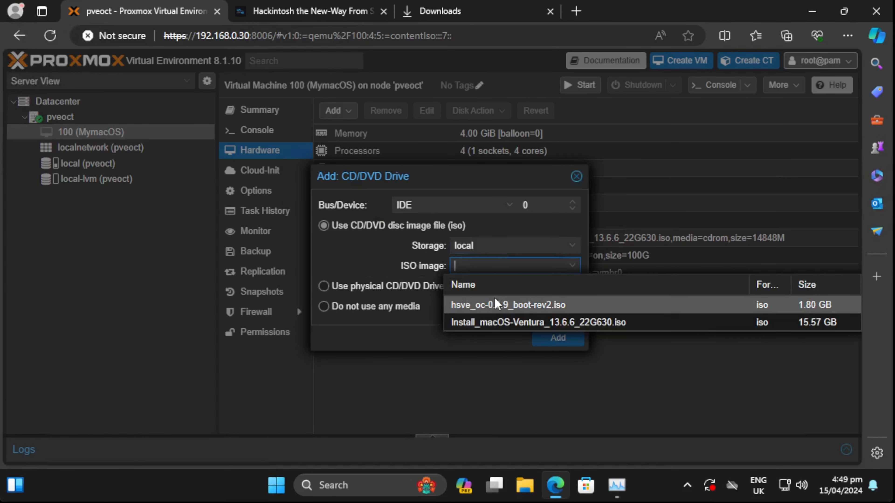
pyautogui.click(504, 306)
pyautogui.click(558, 339)
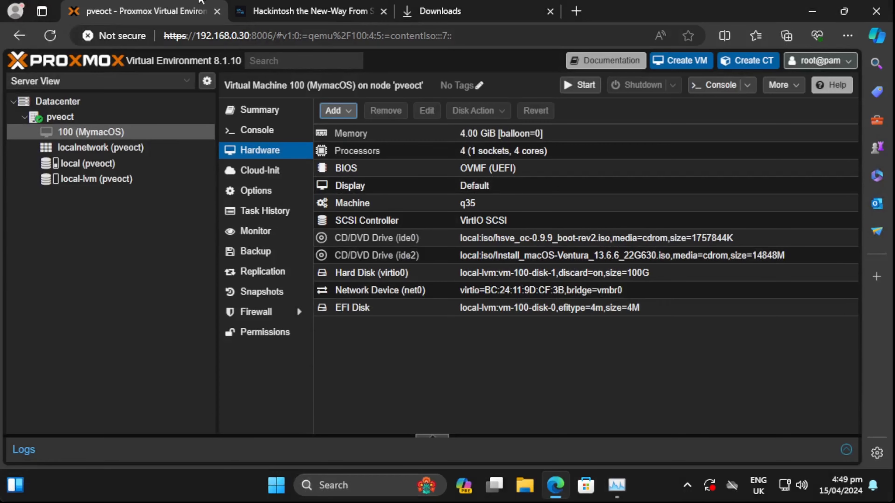
pyautogui.click(303, 11)
pyautogui.scroll(-15, 386, 219)
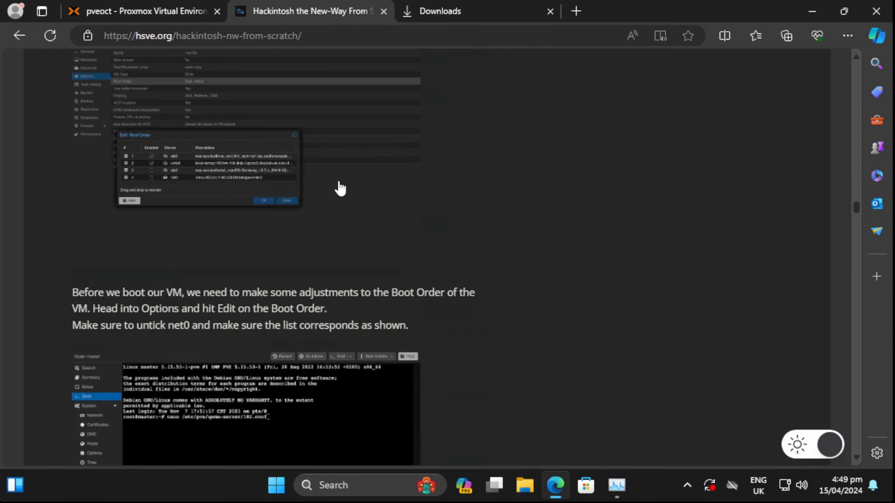
pyautogui.moveTo(172, 14)
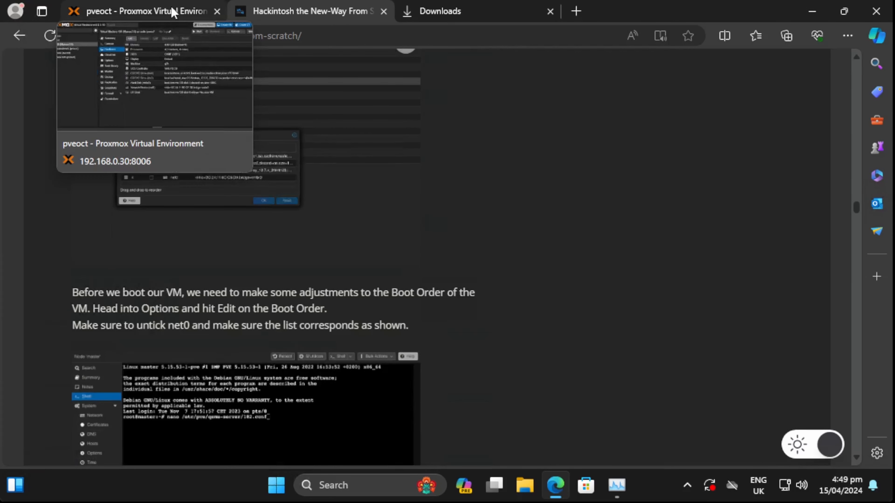
pyautogui.scroll(10, 429, 199)
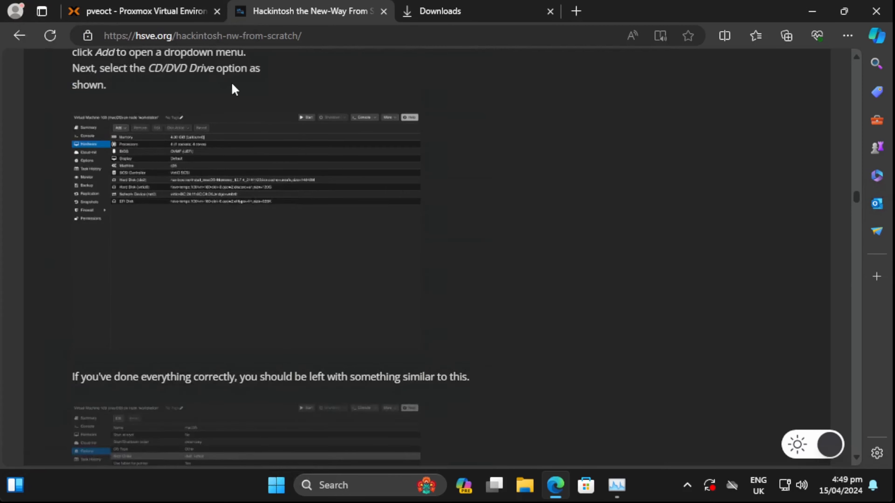
# - Move ide0 to the top of MymacOS's boot order and save it
pyautogui.click(154, 11)
pyautogui.click(236, 192)
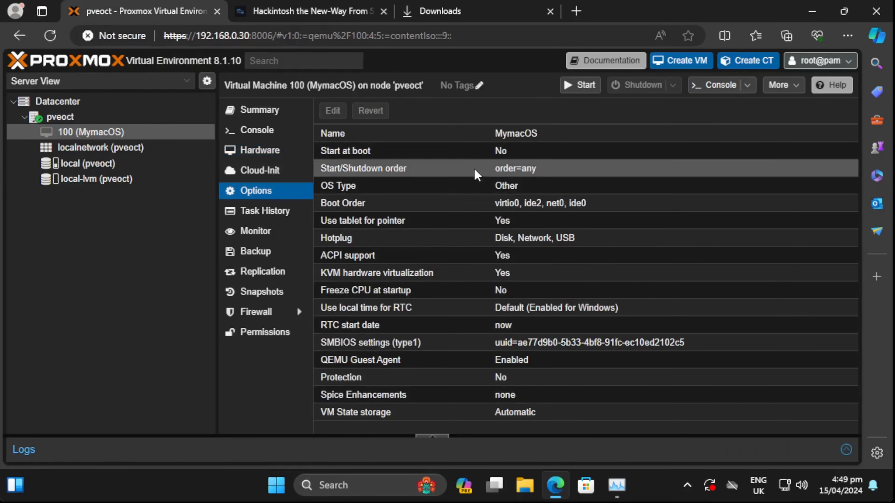
pyautogui.doubleClick(522, 203)
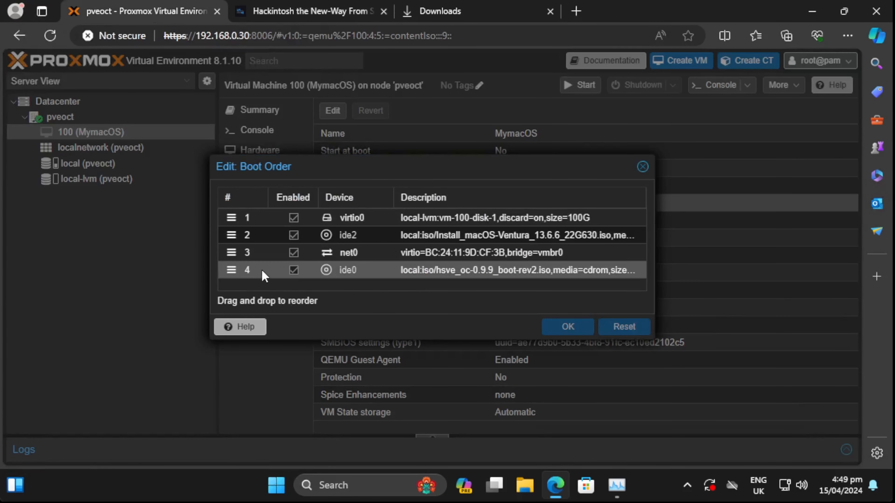
pyautogui.moveTo(265, 272); pyautogui.dragTo(257, 216)
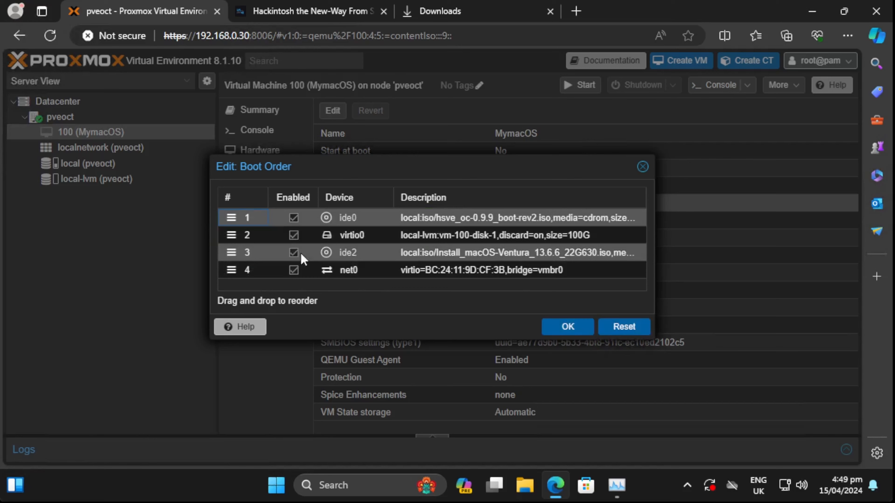
pyautogui.click(565, 328)
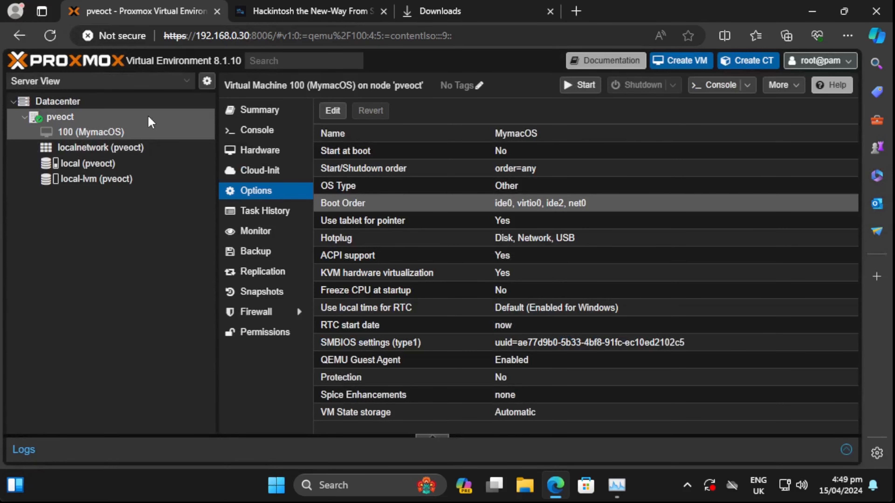
# - Open a root shell on the pveoct node
pyautogui.click(148, 118)
pyautogui.click(280, 164)
pyautogui.click(278, 183)
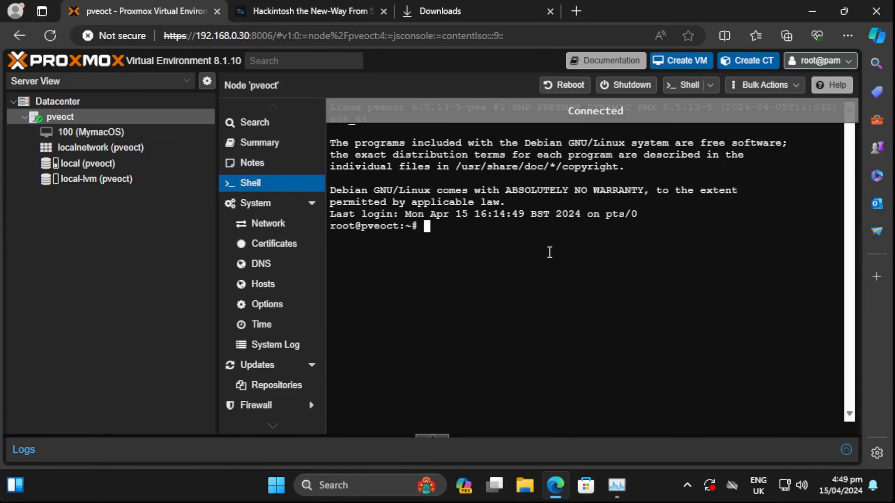
# - Open /etc/pve/qemu-server/100.conf in nano and change ide0's media=cdrom to cache=unsafe
pyautogui.write('nano /etc/pve/qemu-server/100.conf')
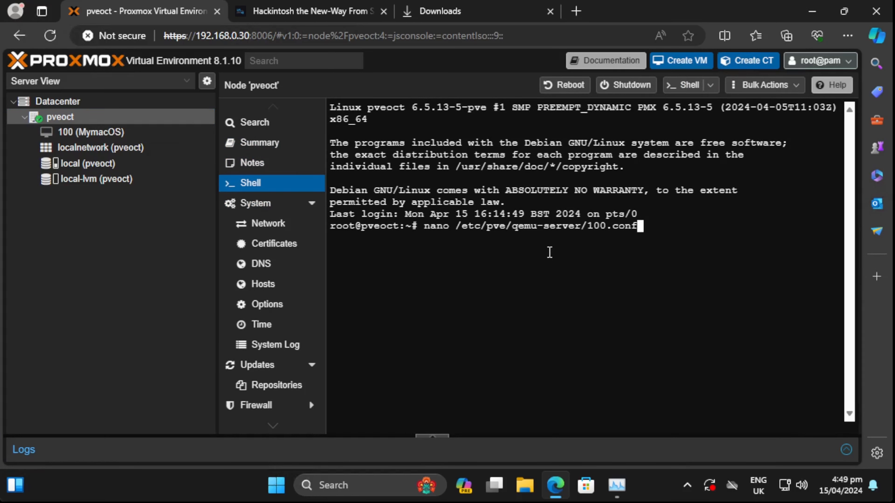
pyautogui.press('Return')
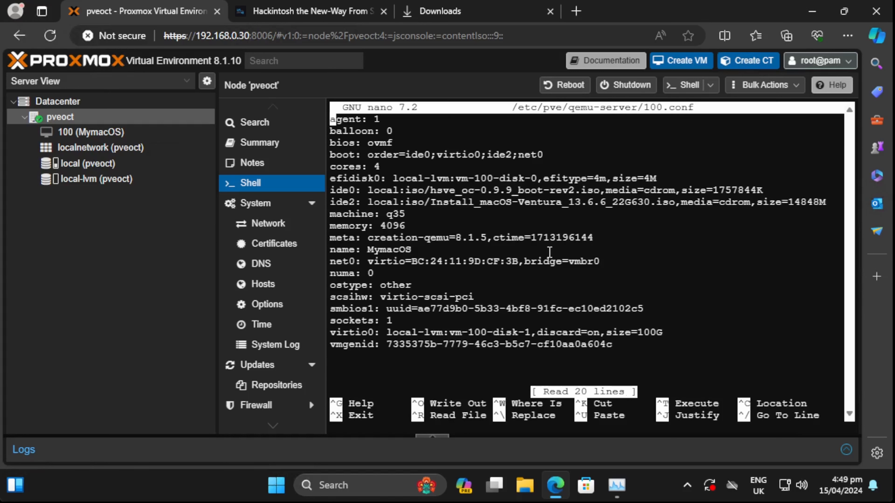
pyautogui.press('Down')
pyautogui.press('Down')
pyautogui.press('Down')
pyautogui.press('Down')
pyautogui.press('Down')
pyautogui.press('Down')
pyautogui.press('Right')
pyautogui.press('Right')
pyautogui.press('Right')
pyautogui.press('Right')
pyautogui.press('Right')
pyautogui.press('Right')
pyautogui.press('Right')
pyautogui.press('Right')
pyautogui.press('Right')
pyautogui.press('Right')
pyautogui.press('Right')
pyautogui.press('Right')
pyautogui.press('Right')
pyautogui.press('Right')
pyautogui.press('Right')
pyautogui.press('Right')
pyautogui.press('Right')
pyautogui.press('Right')
pyautogui.press('Right')
pyautogui.press('Right')
pyautogui.press('Right')
pyautogui.press('Right')
pyautogui.press('Right')
pyautogui.press('Right')
pyautogui.press('Right')
pyautogui.press('Right')
pyautogui.press('Right')
pyautogui.press('Right')
pyautogui.press('Right')
pyautogui.press('Right')
pyautogui.press('Right')
pyautogui.press('Right')
pyautogui.press('Right')
pyautogui.press('Right')
pyautogui.press('Right')
pyautogui.press('Right')
pyautogui.press('Right')
pyautogui.press('Right')
pyautogui.press('Right')
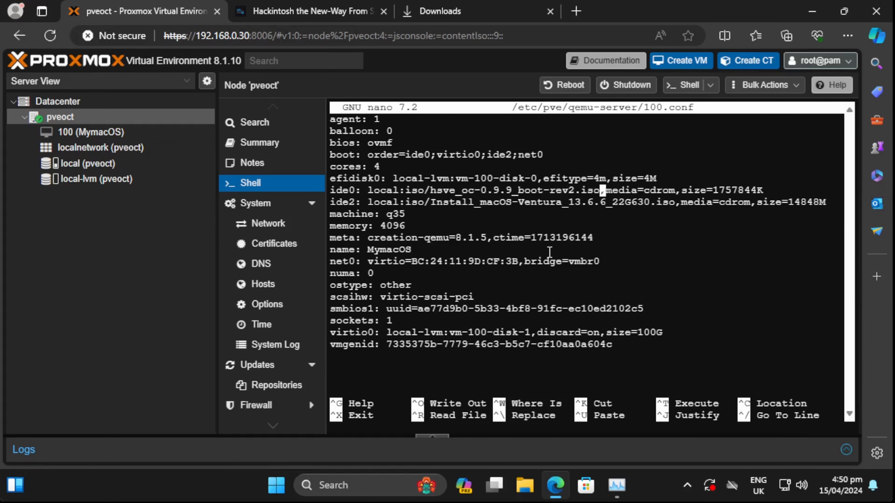
pyautogui.press('Delete')
pyautogui.press('Delete')
pyautogui.press('Delete')
pyautogui.press('Delete')
pyautogui.press('Delete')
pyautogui.press('Delete')
pyautogui.press('Delete')
pyautogui.press('Delete')
pyautogui.press('Delete')
pyautogui.press('Delete')
pyautogui.press('Delete')
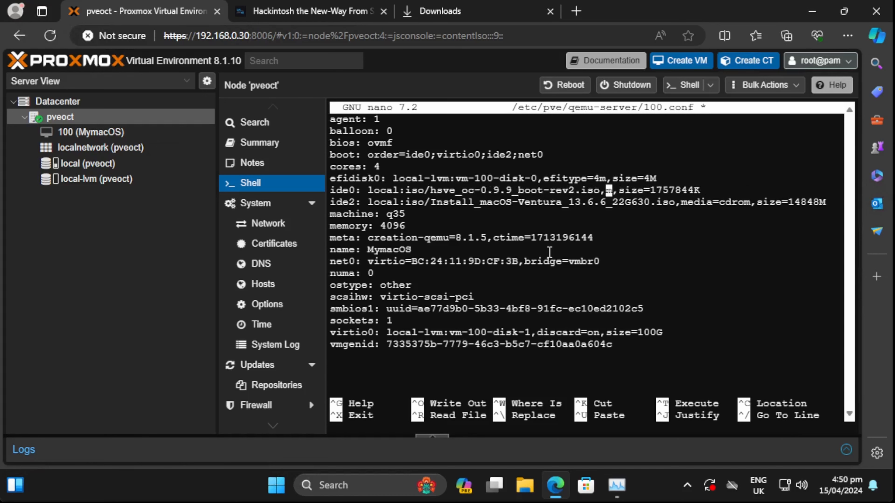
pyautogui.write('ca')
pyautogui.write('che=unsafe')
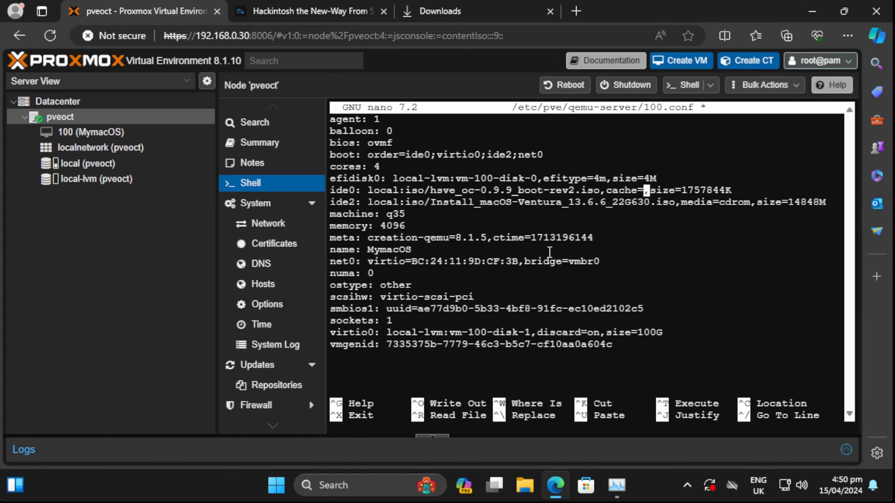
# - Replace media=cdrom with cache=unsafe on the ide2 line too
pyautogui.click(310, 11)
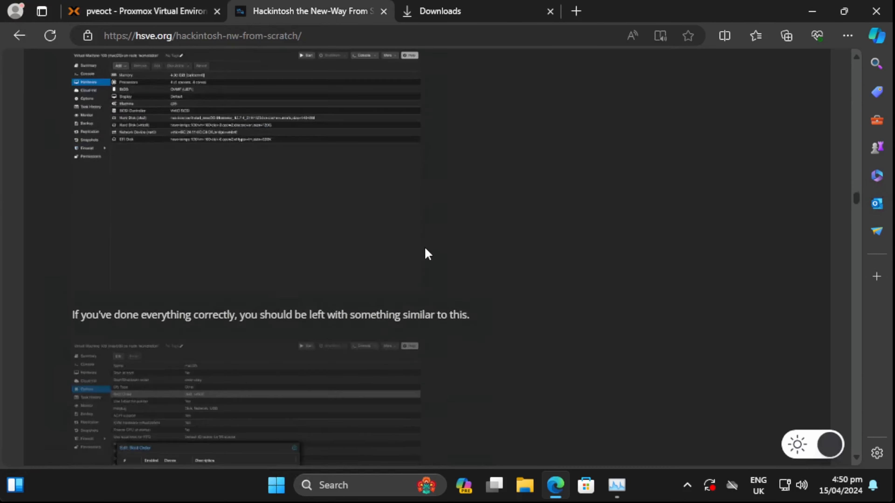
pyautogui.scroll(10, 426, 247)
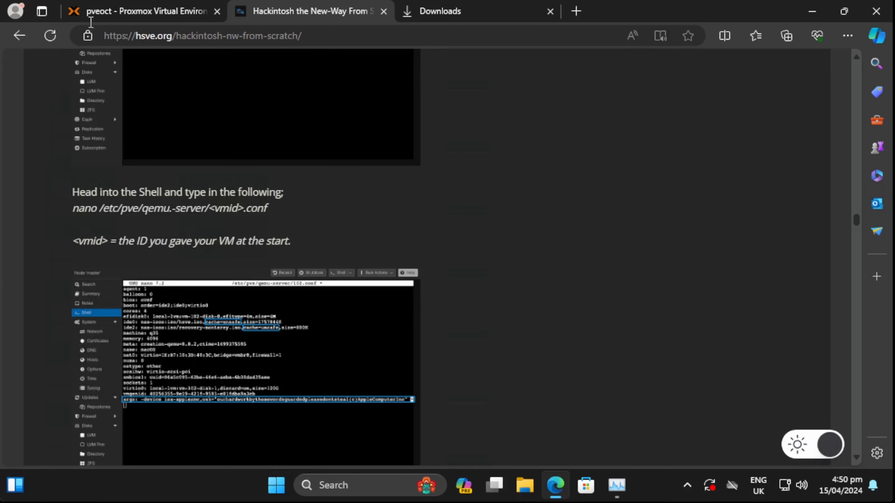
pyautogui.click(154, 14)
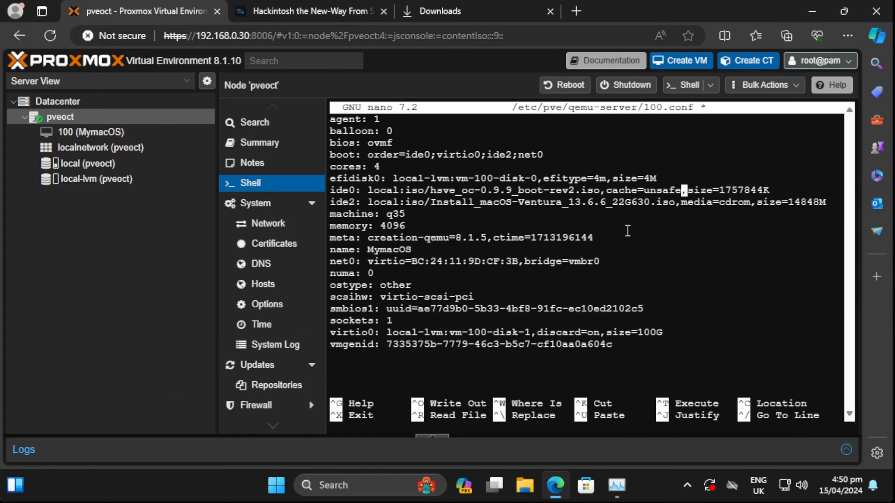
pyautogui.press('Down')
pyautogui.press('Delete')
pyautogui.press('Delete')
pyautogui.press('Delete')
pyautogui.press('Delete')
pyautogui.press('Delete')
pyautogui.press('Delete')
pyautogui.press('Delete')
pyautogui.press('Delete')
pyautogui.press('Delete')
pyautogui.press('Delete')
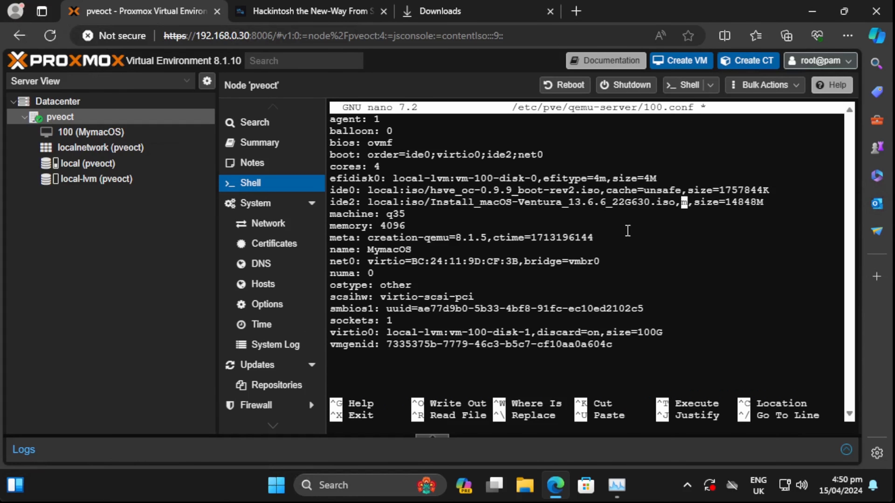
pyautogui.press('Delete')
pyautogui.write('cache=unsafe')
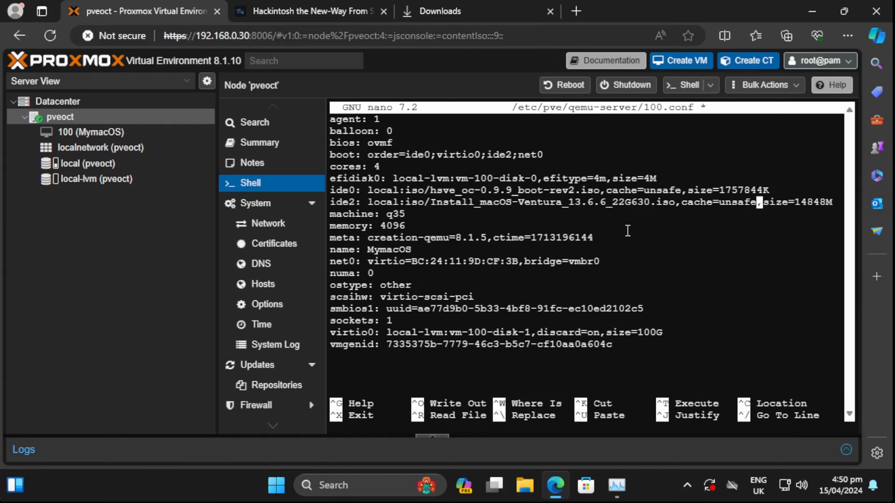
# - Copy the guide's Ventura (AMD CPUs) args line and paste it into the config
pyautogui.click(310, 11)
pyautogui.scroll(-5, 441, 374)
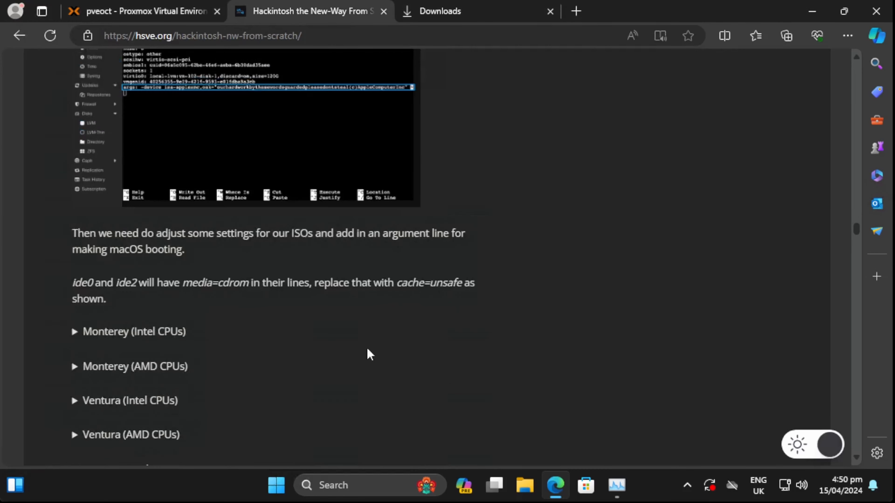
pyautogui.scroll(-5, 150, 350)
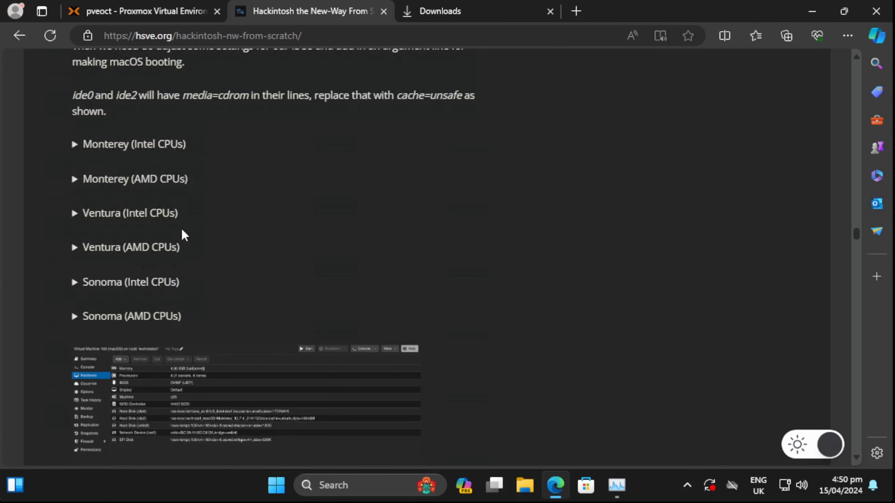
pyautogui.click(116, 249)
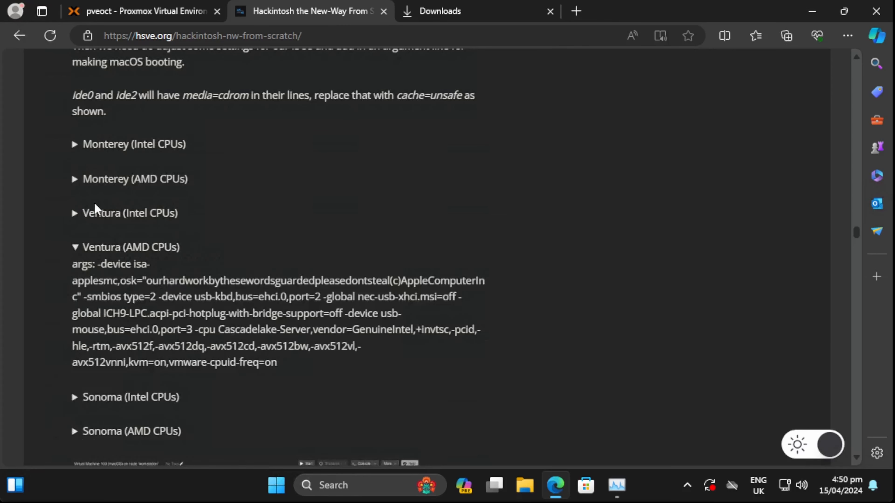
pyautogui.click(97, 209)
pyautogui.click(106, 212)
pyautogui.moveTo(71, 268); pyautogui.dragTo(384, 367)
pyautogui.rightClick(257, 342)
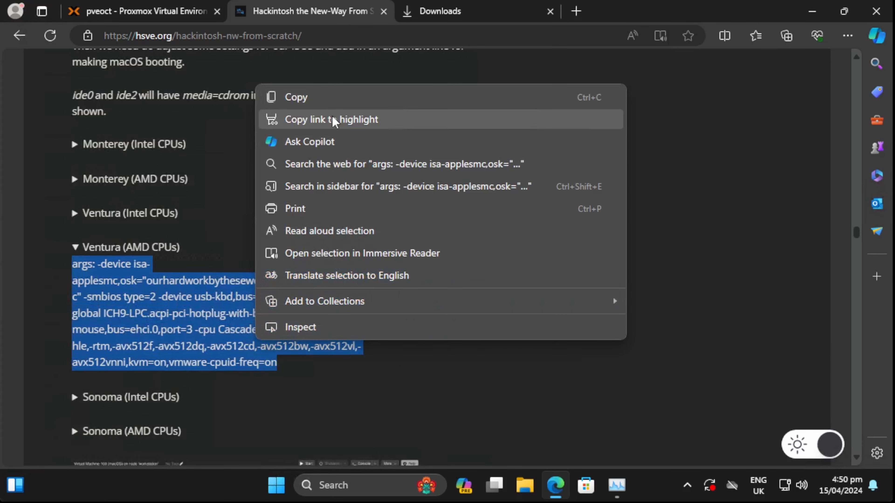
pyautogui.click(332, 98)
pyautogui.click(148, 10)
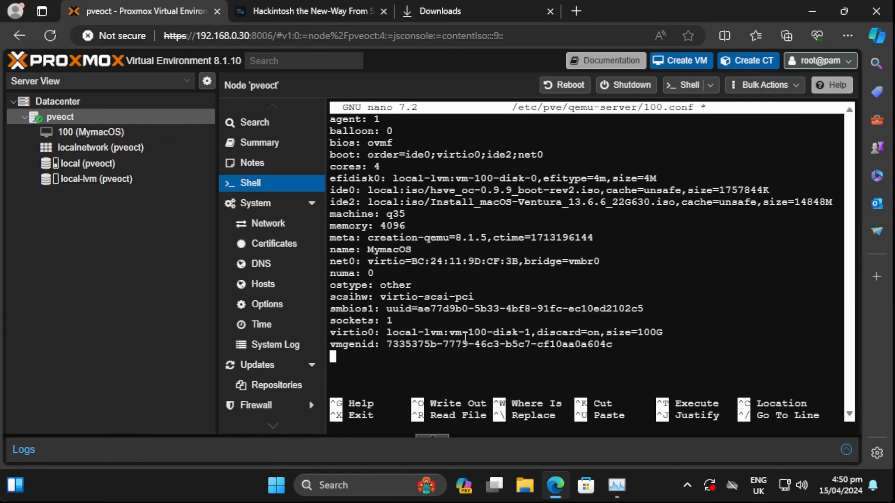
pyautogui.rightClick(425, 344)
pyautogui.click(465, 262)
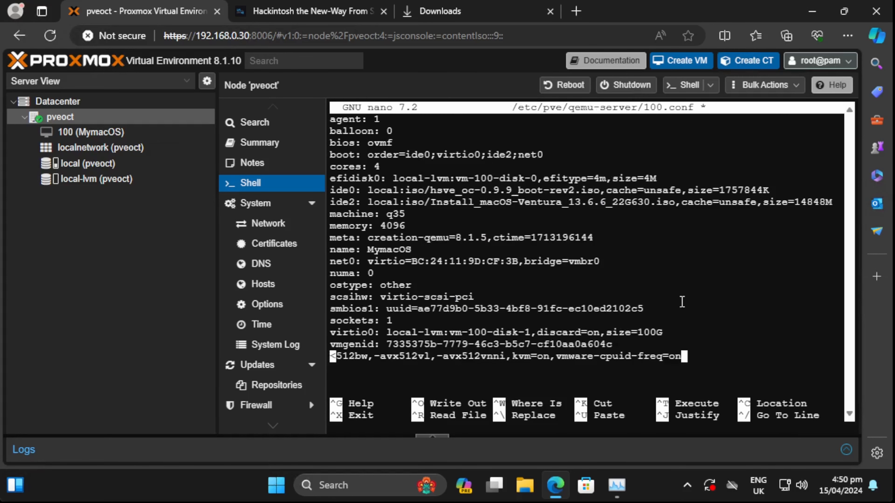
# - Save 100.conf and exit nano
pyautogui.hotkey('ctrl', 'x')
pyautogui.press('y')
pyautogui.press('Return')
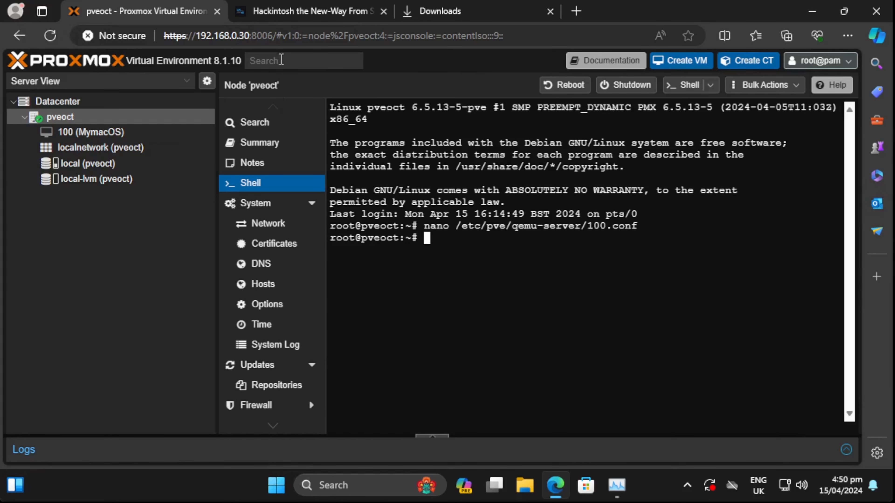
pyautogui.click(299, 11)
pyautogui.scroll(-10, 343, 202)
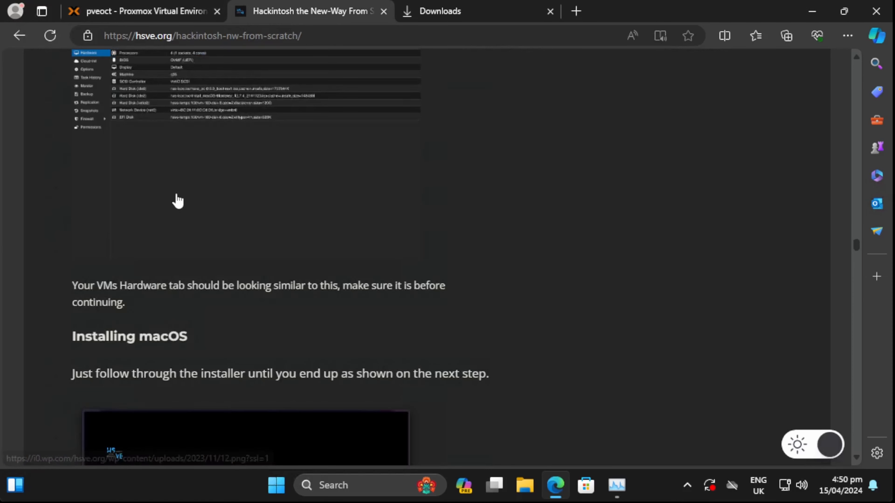
pyautogui.click(160, 13)
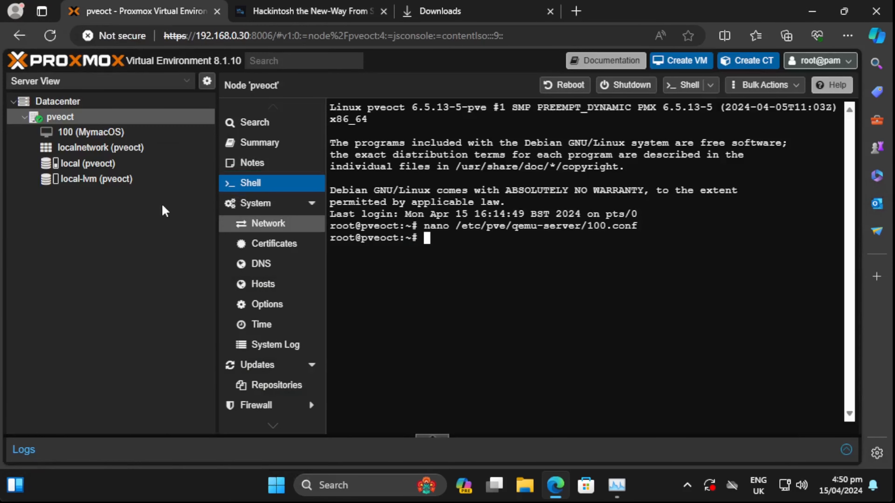
# - Review the MymacOS VM's hardware, checking the ide2 installer disk
pyautogui.click(92, 131)
pyautogui.click(267, 151)
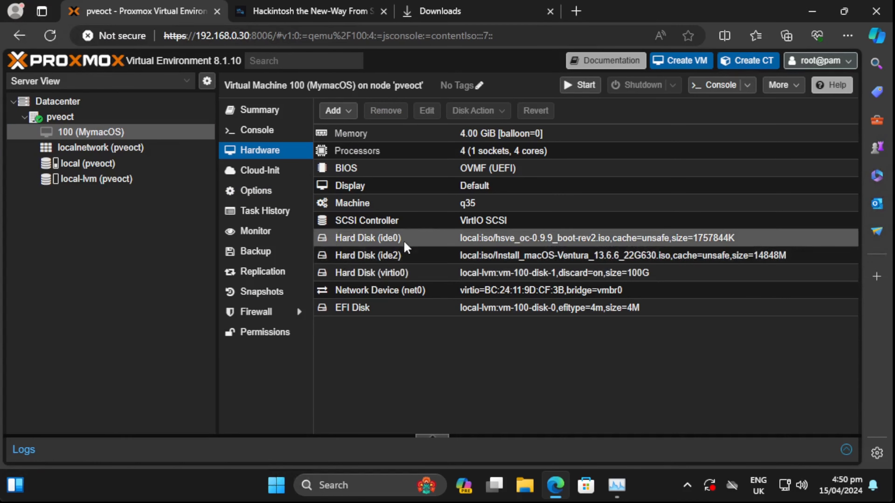
pyautogui.click(400, 255)
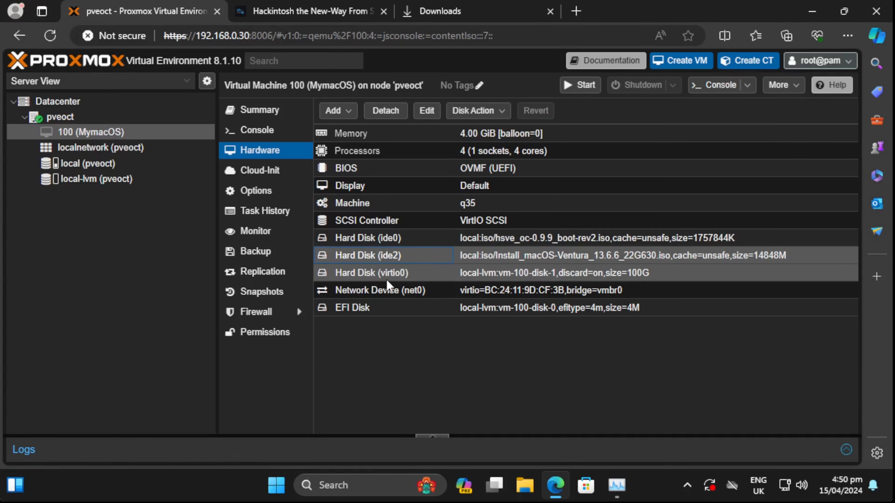
# - Start the VM in the fullscreen console and boot Install macOS Ventura from OpenCore
pyautogui.click(273, 131)
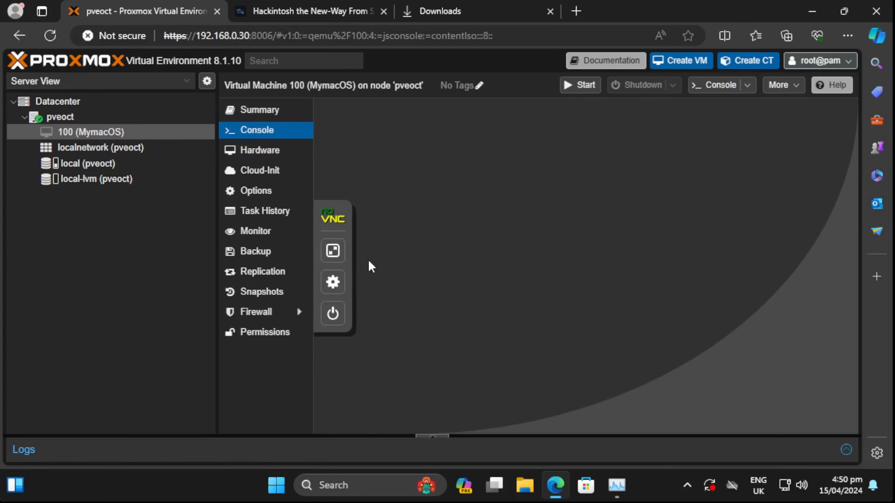
pyautogui.click(333, 251)
pyautogui.click(459, 263)
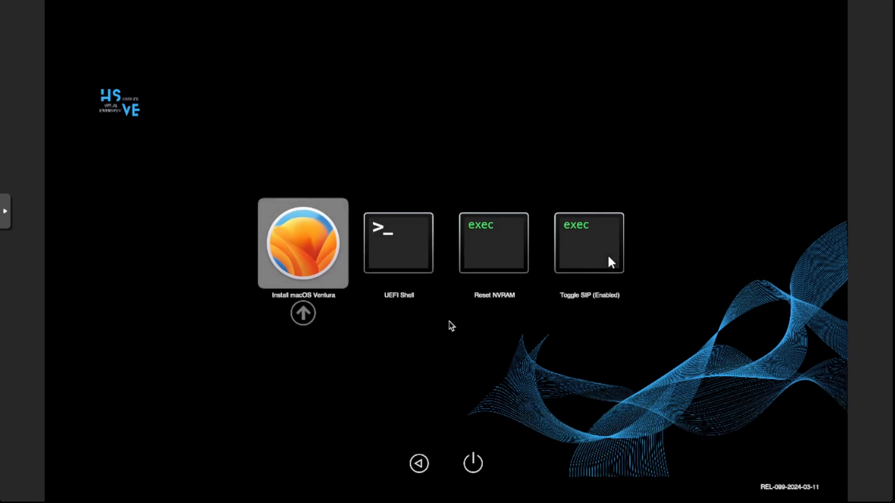
pyautogui.press('Return')
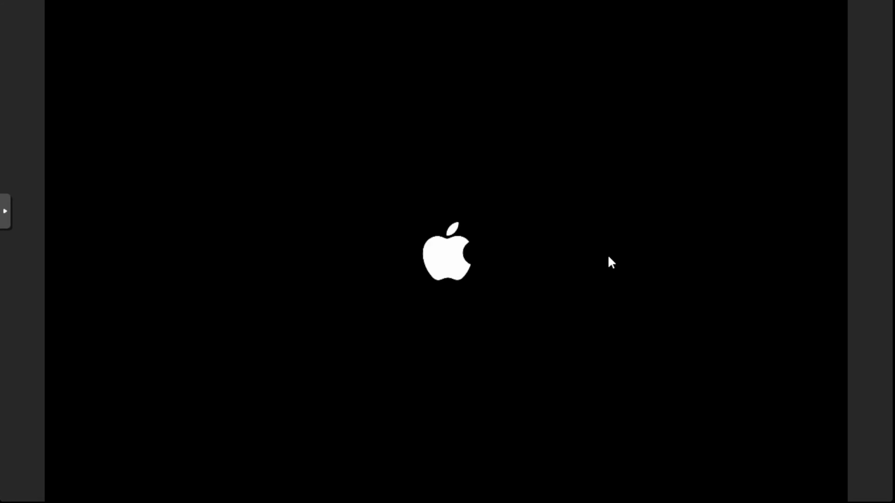